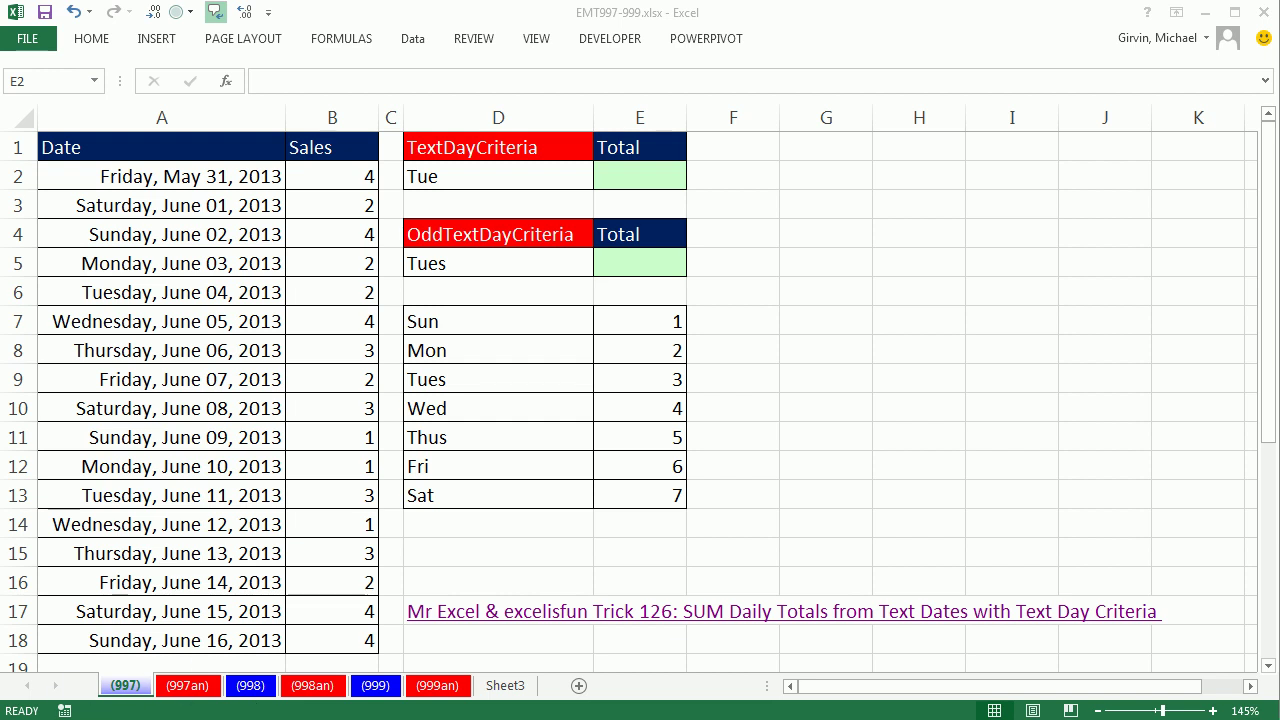
# Briefly view the Date column as serial numbers, undo it, and check the Tue criterion and Date range
pyautogui.click(629, 25)
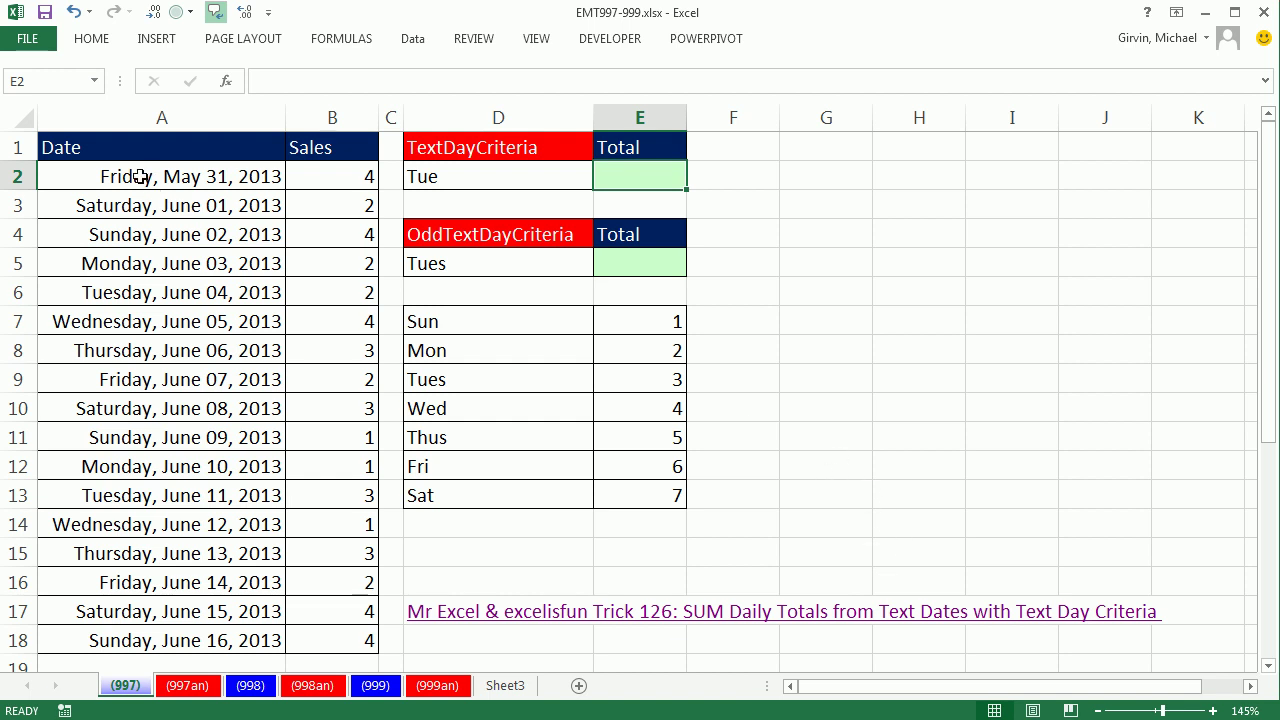
pyautogui.moveTo(140, 177); pyautogui.dragTo(165, 645)
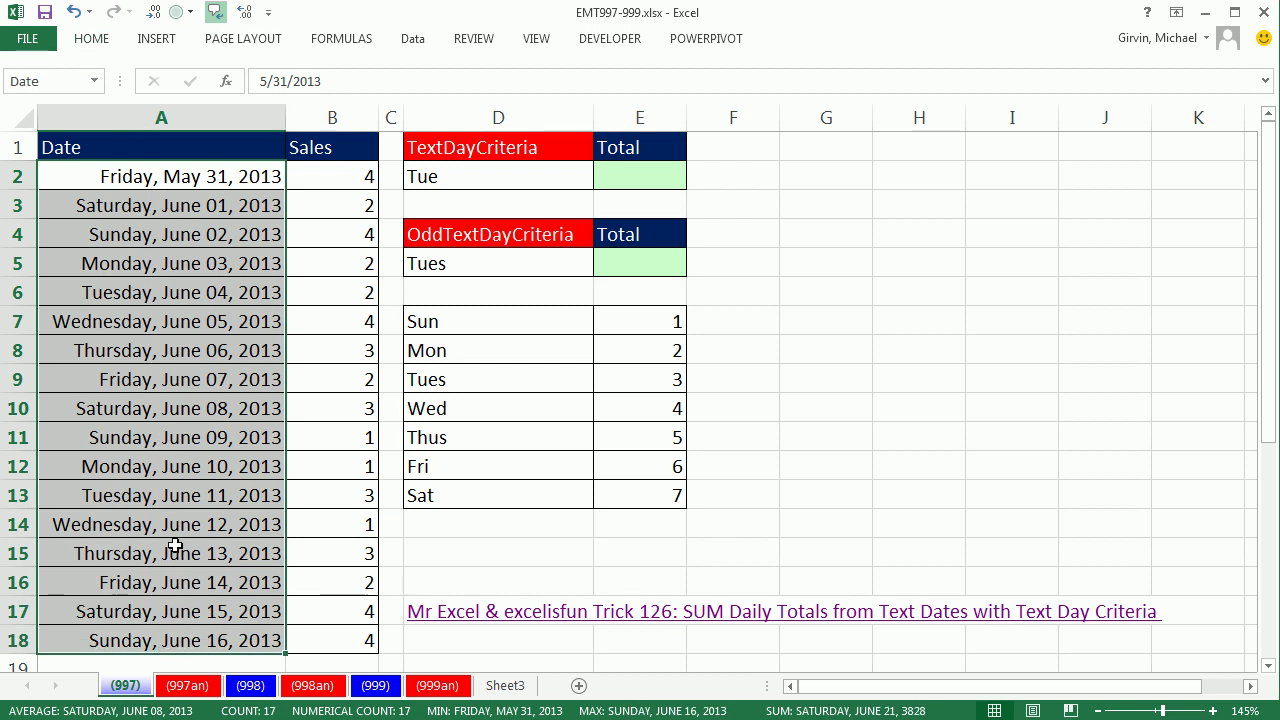
pyautogui.click(97, 44)
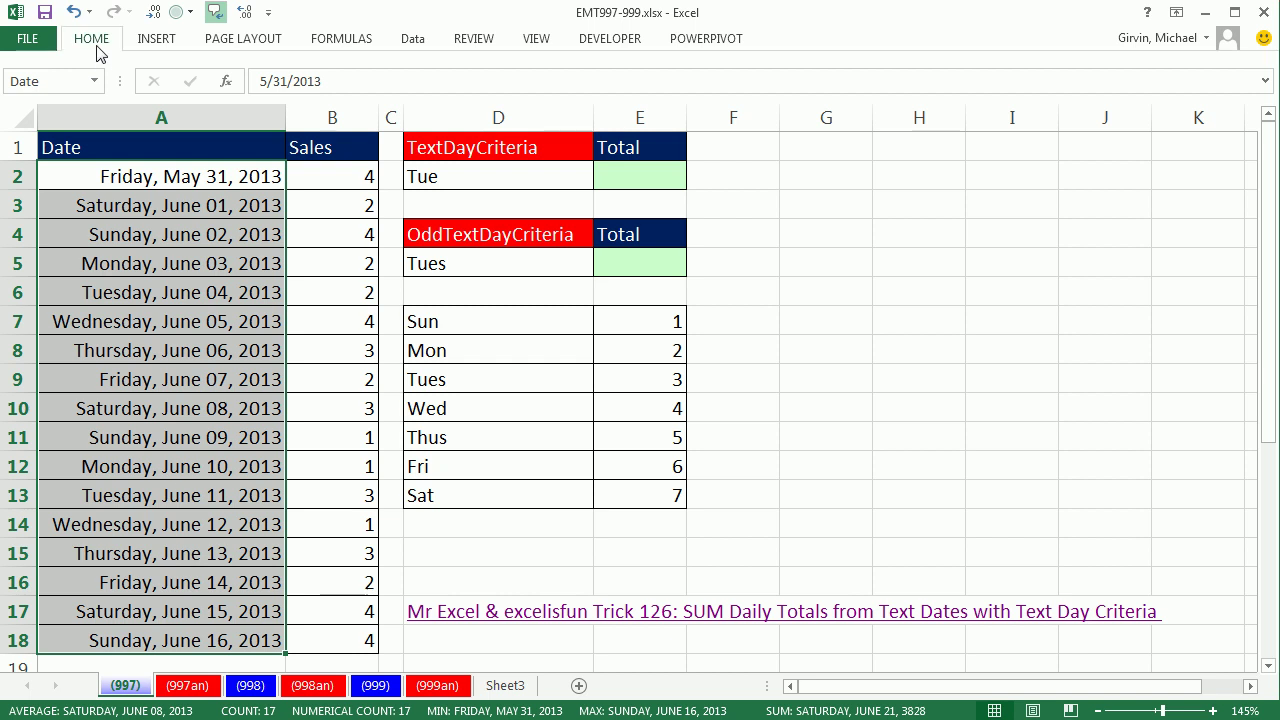
pyautogui.click(683, 74)
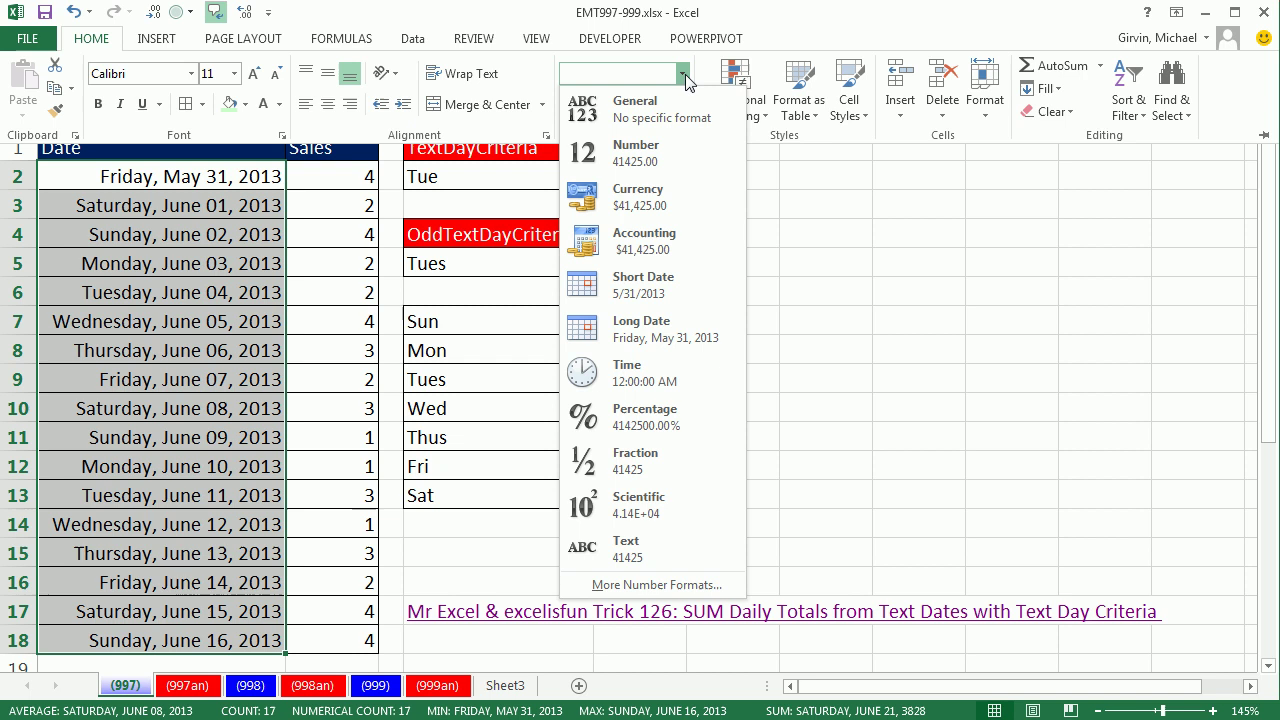
pyautogui.click(660, 111)
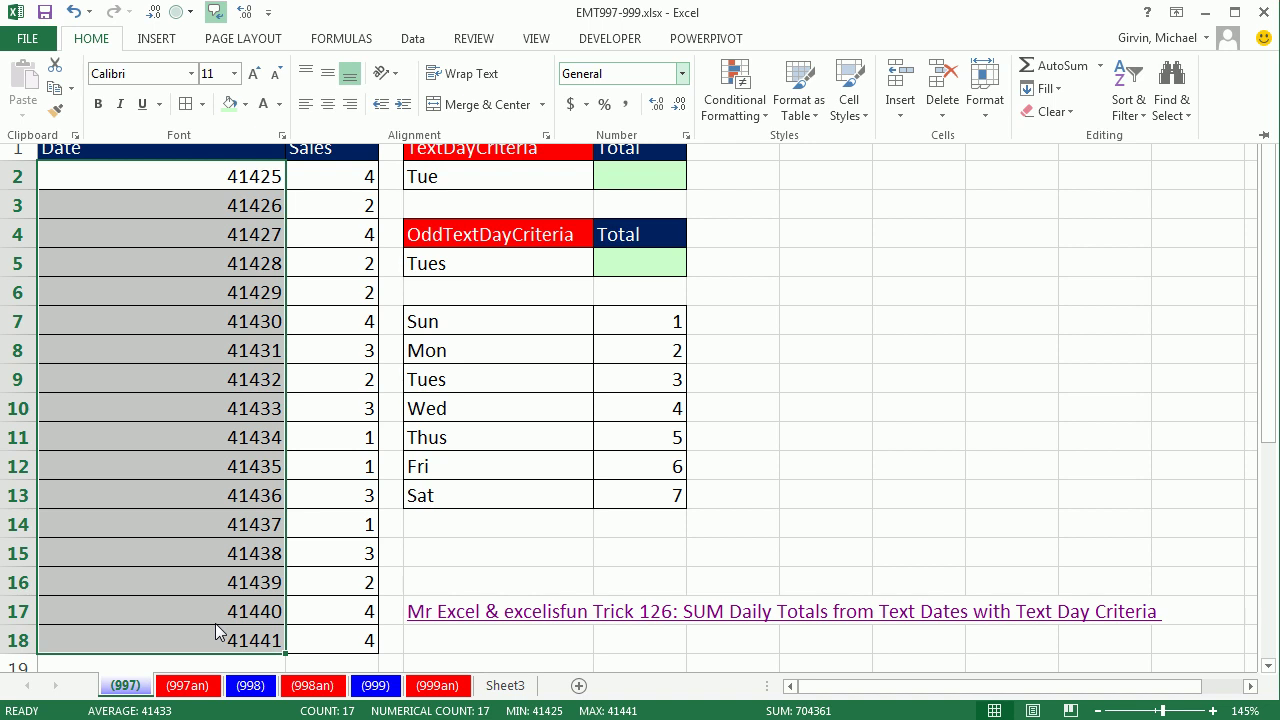
pyautogui.press('Escape')
pyautogui.hotkey('ctrl', 'z')
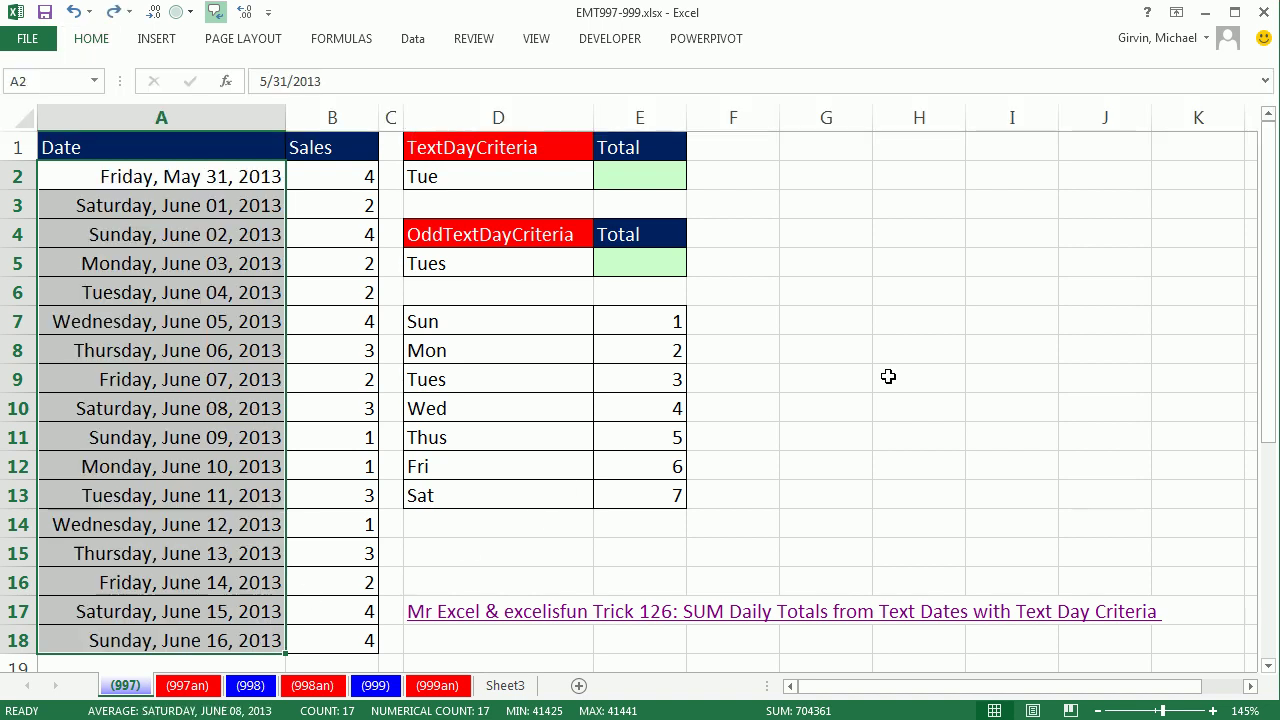
pyautogui.click(489, 178)
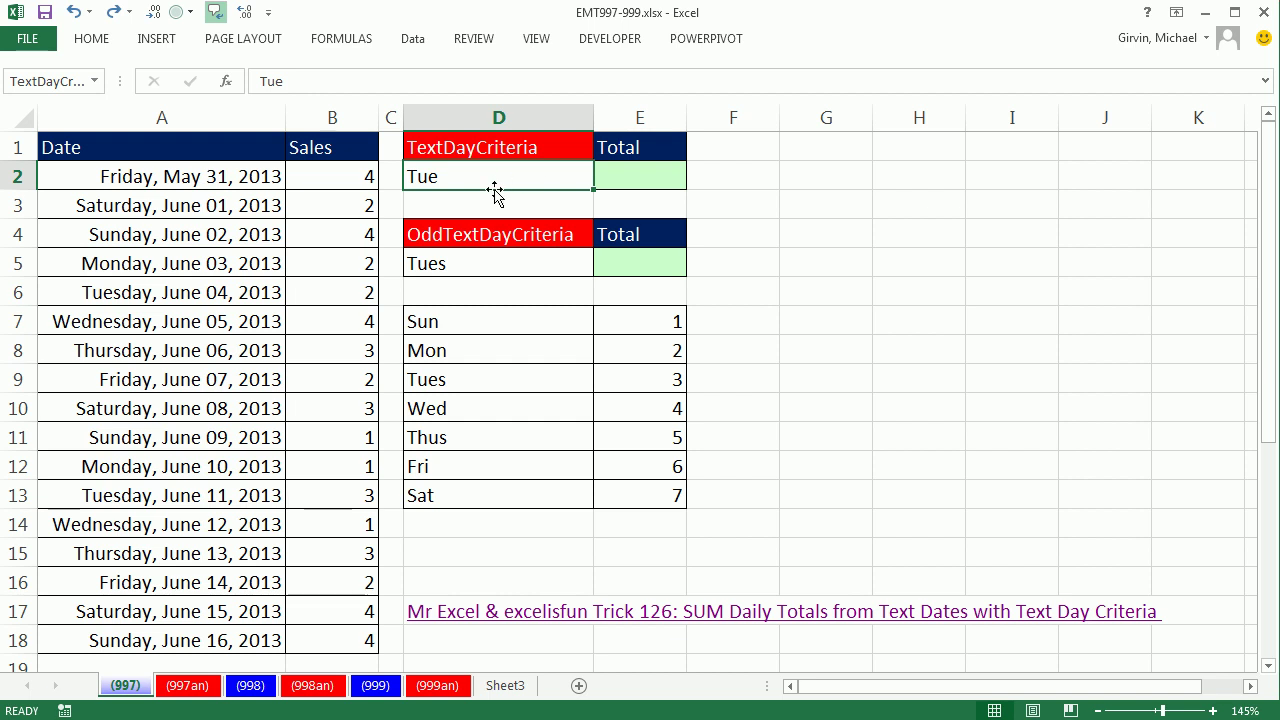
pyautogui.moveTo(200, 178); pyautogui.dragTo(181, 632)
# Enter =TEXT(Date,"ddd") in E2 using A2:A18, previewing the day-name array with F9 before restoring
pyautogui.click(638, 177)
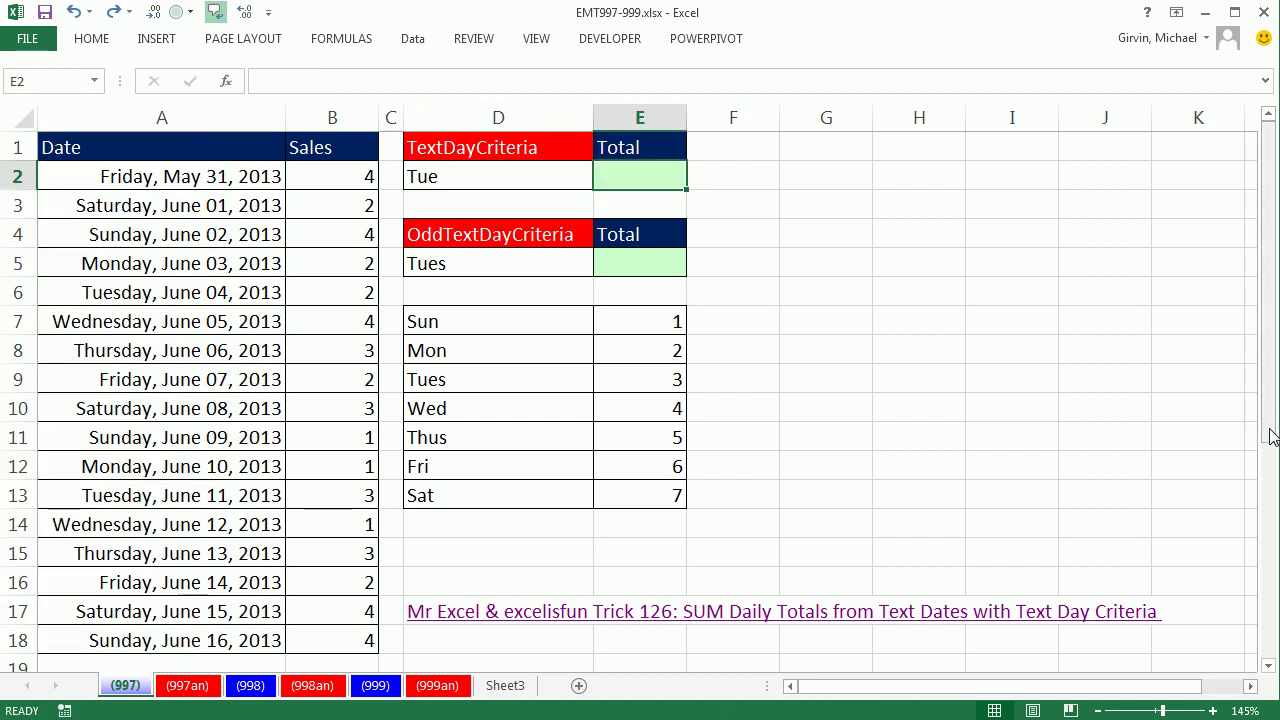
pyautogui.write('=')
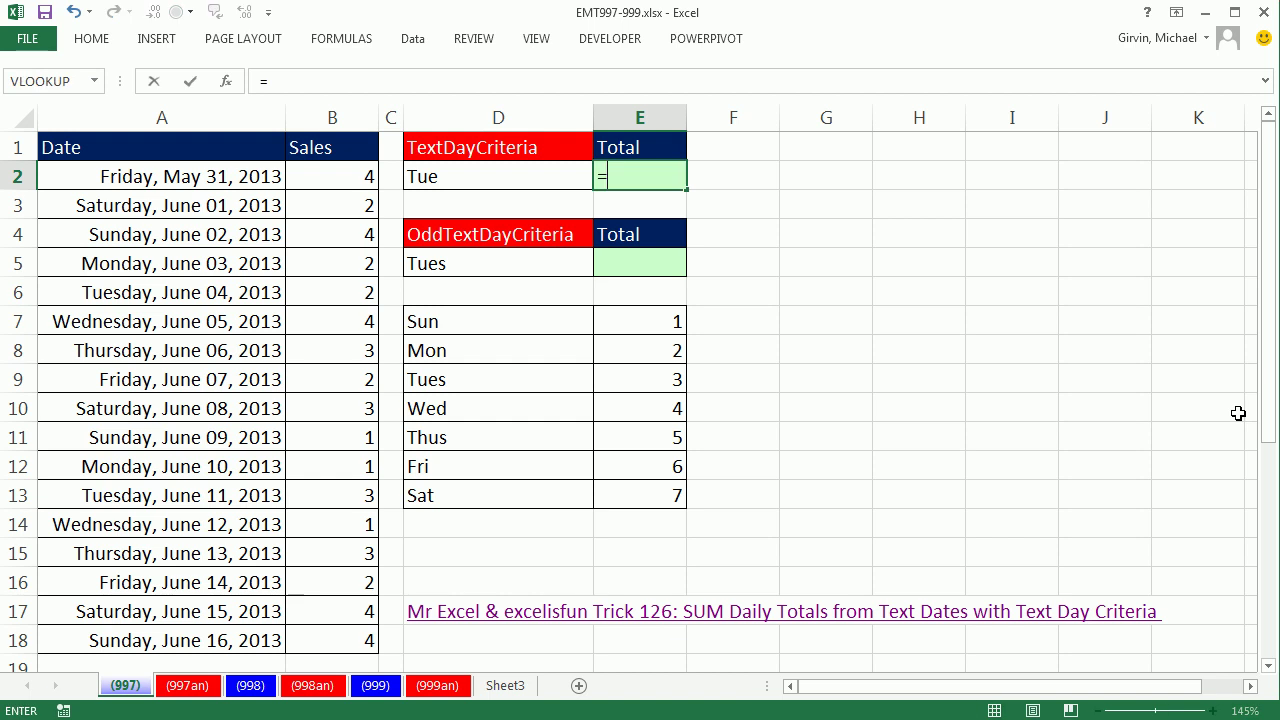
pyautogui.write('text')
pyautogui.press('Tab')
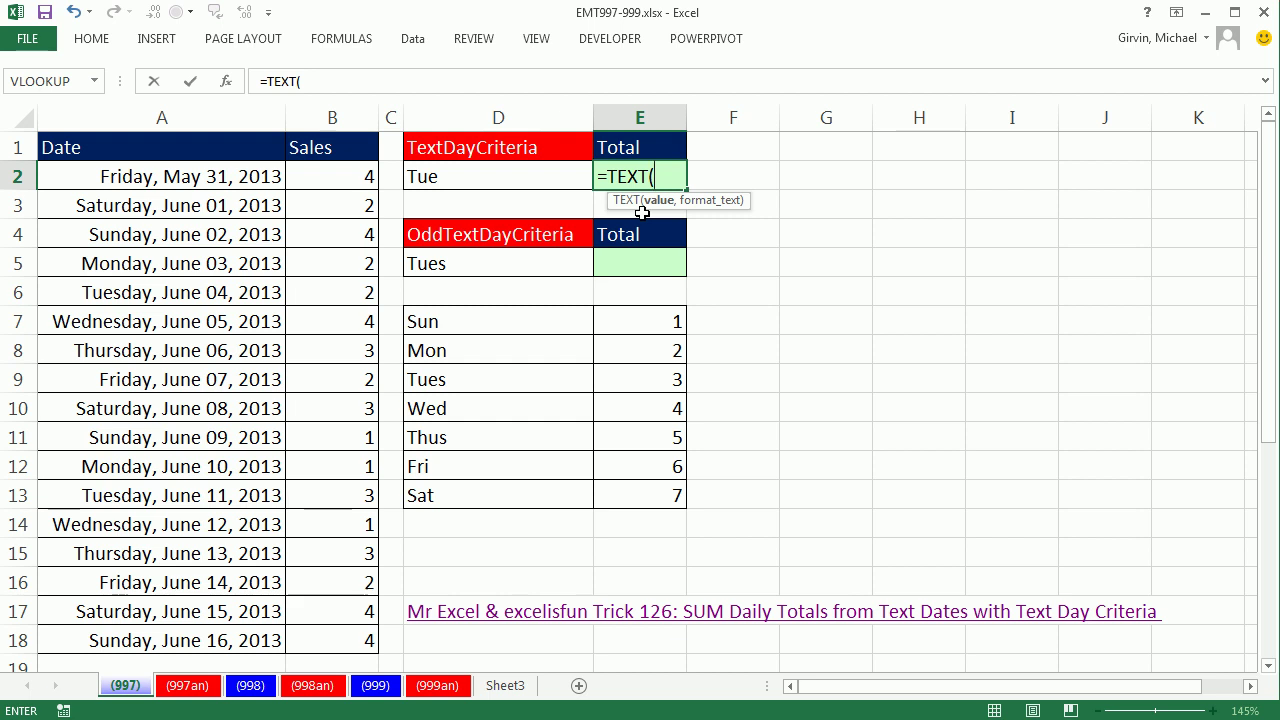
pyautogui.moveTo(150, 177); pyautogui.dragTo(170, 645)
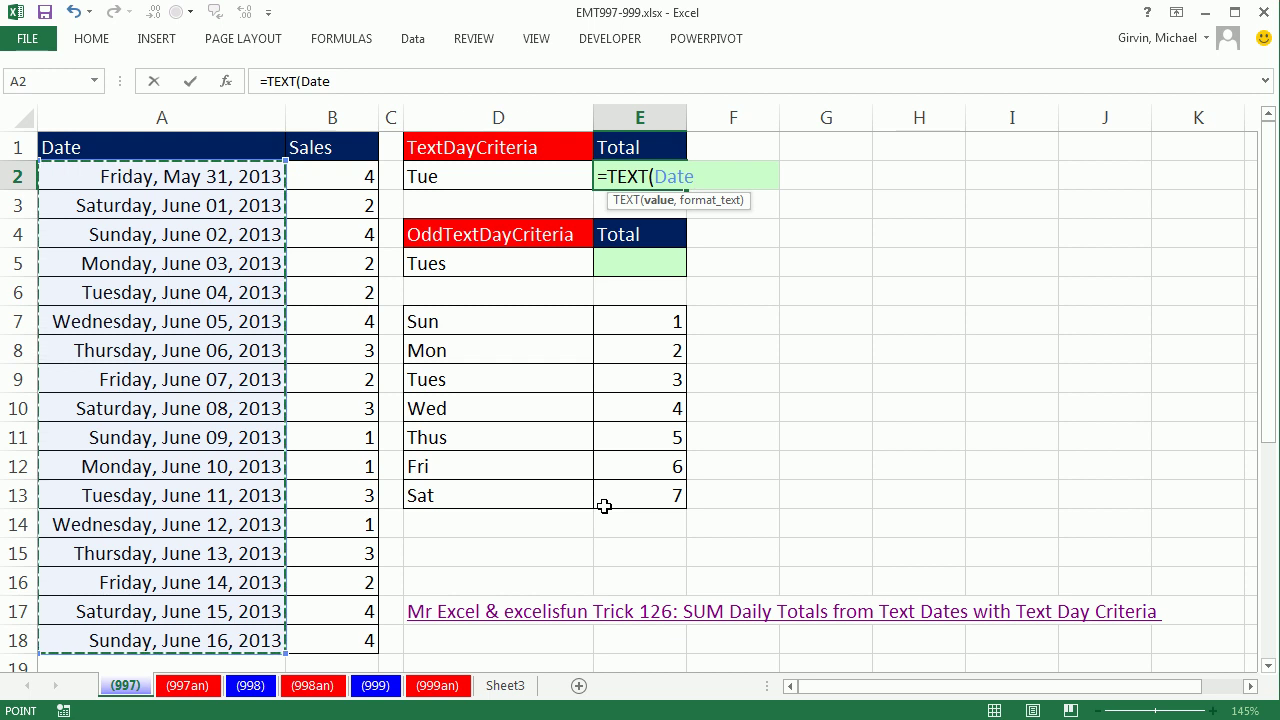
pyautogui.write(',')
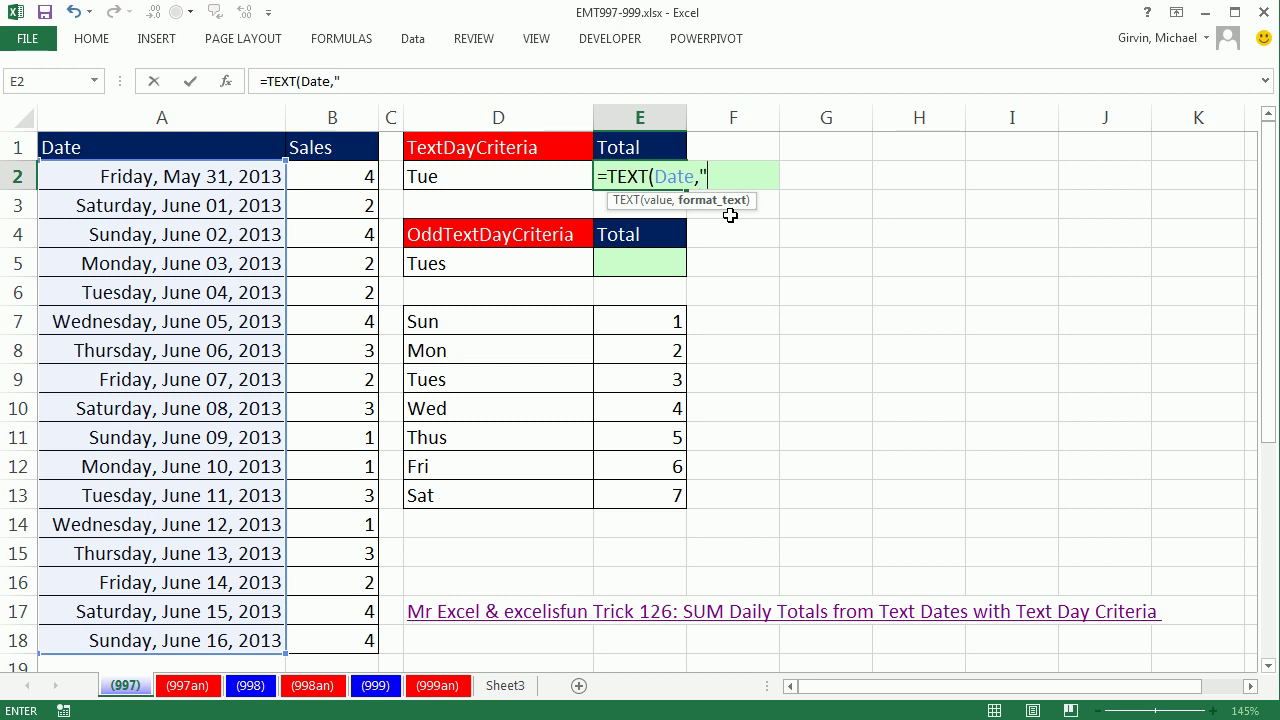
pyautogui.write('"ddd")')
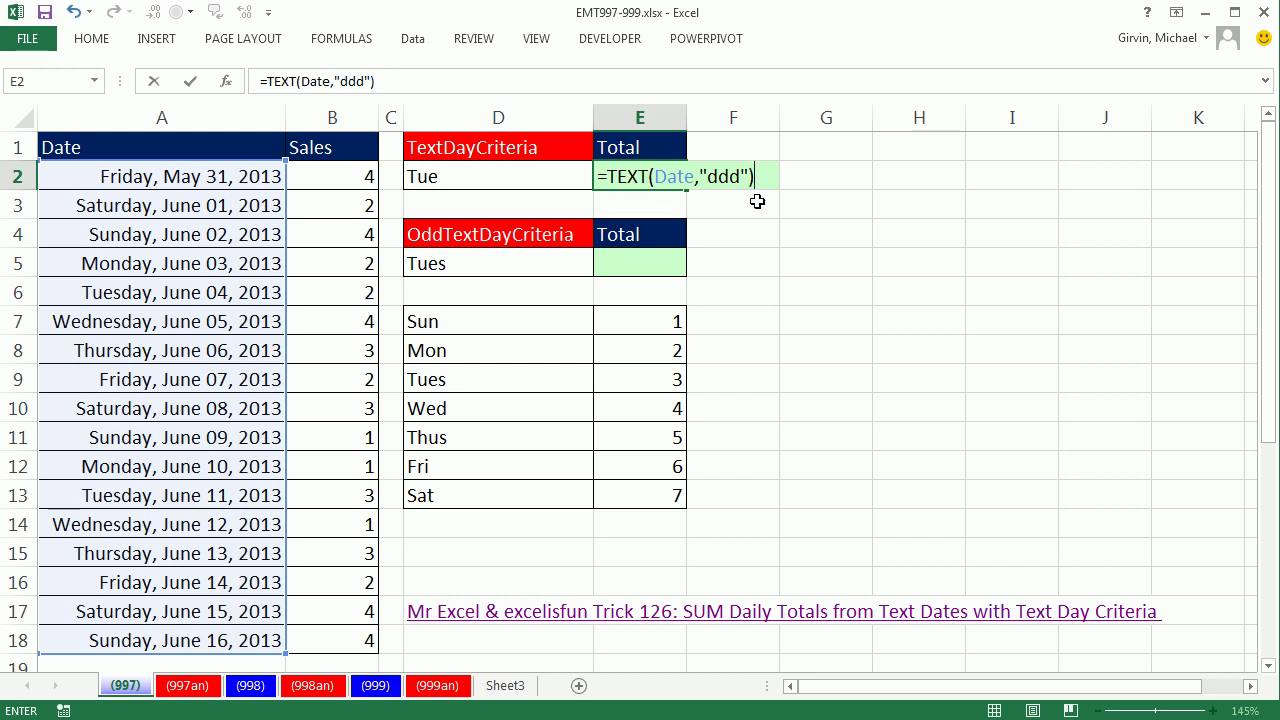
pyautogui.moveTo(762, 177); pyautogui.dragTo(519, 166)
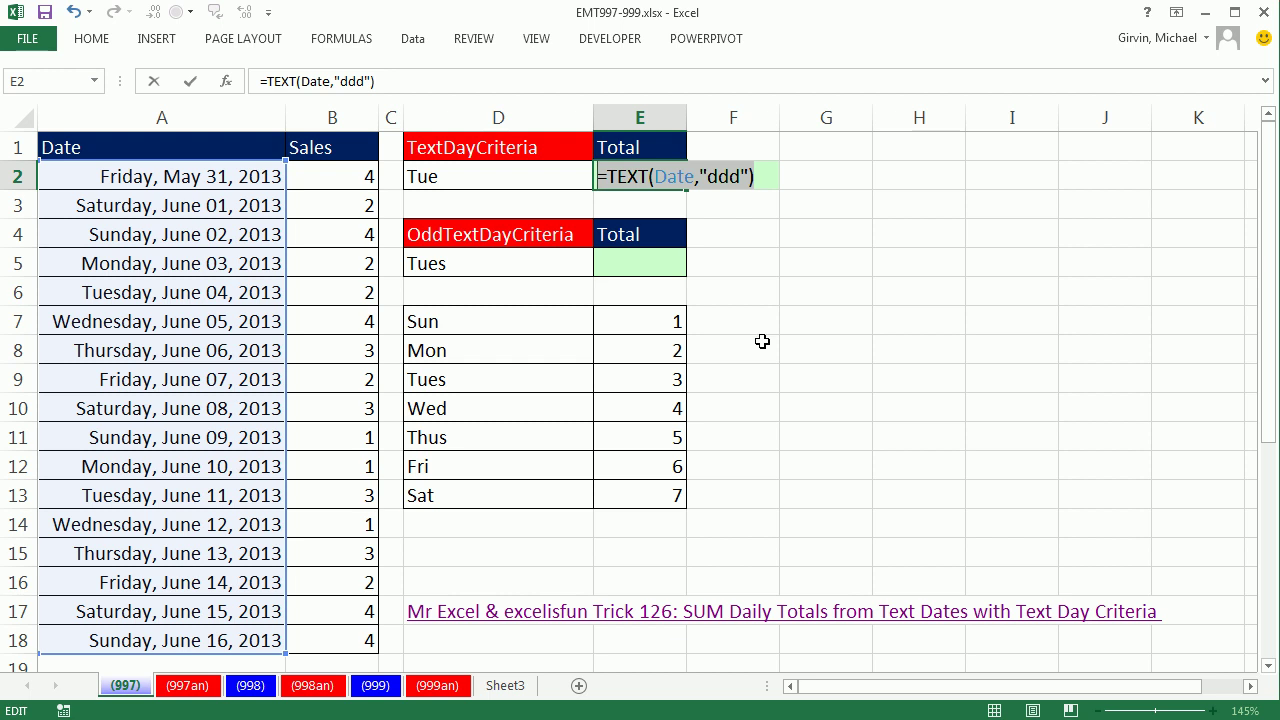
pyautogui.press('F9')
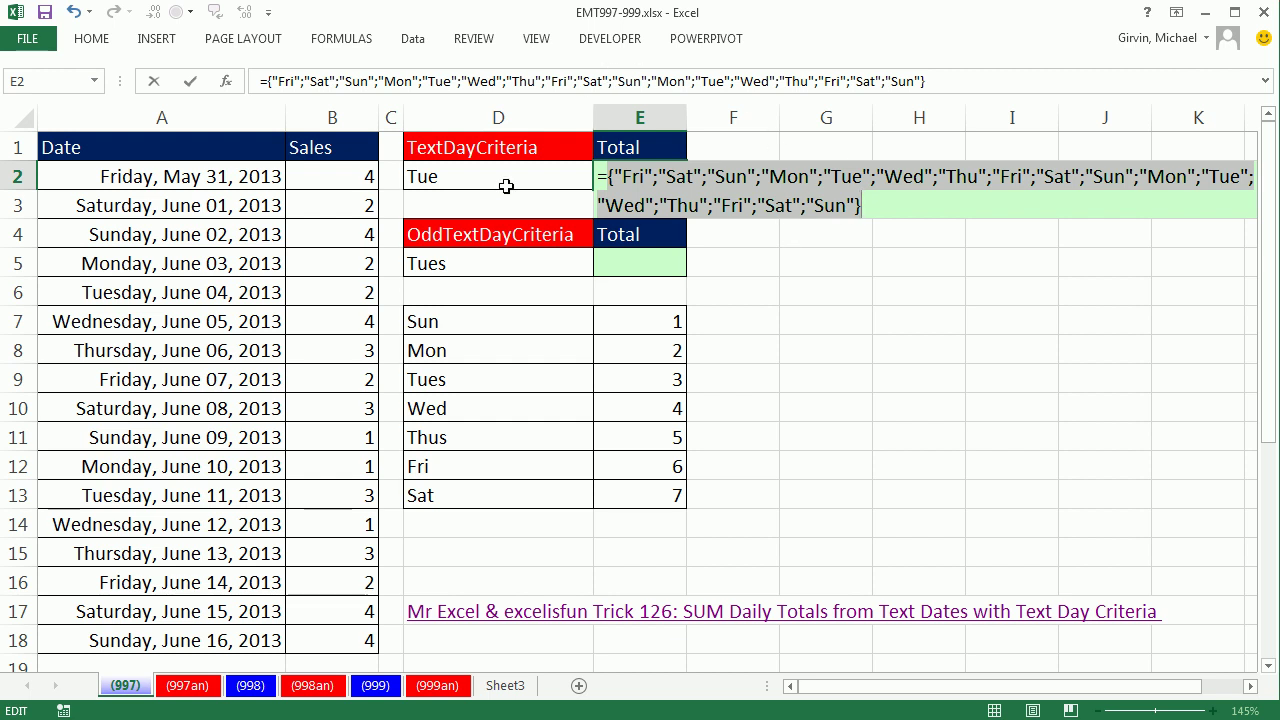
pyautogui.hotkey('ctrl', 'z')
# Append =TextDayCriteria (D2) to E2's formula and preview its TRUE/FALSE array with F9, then restore
pyautogui.click(770, 175)
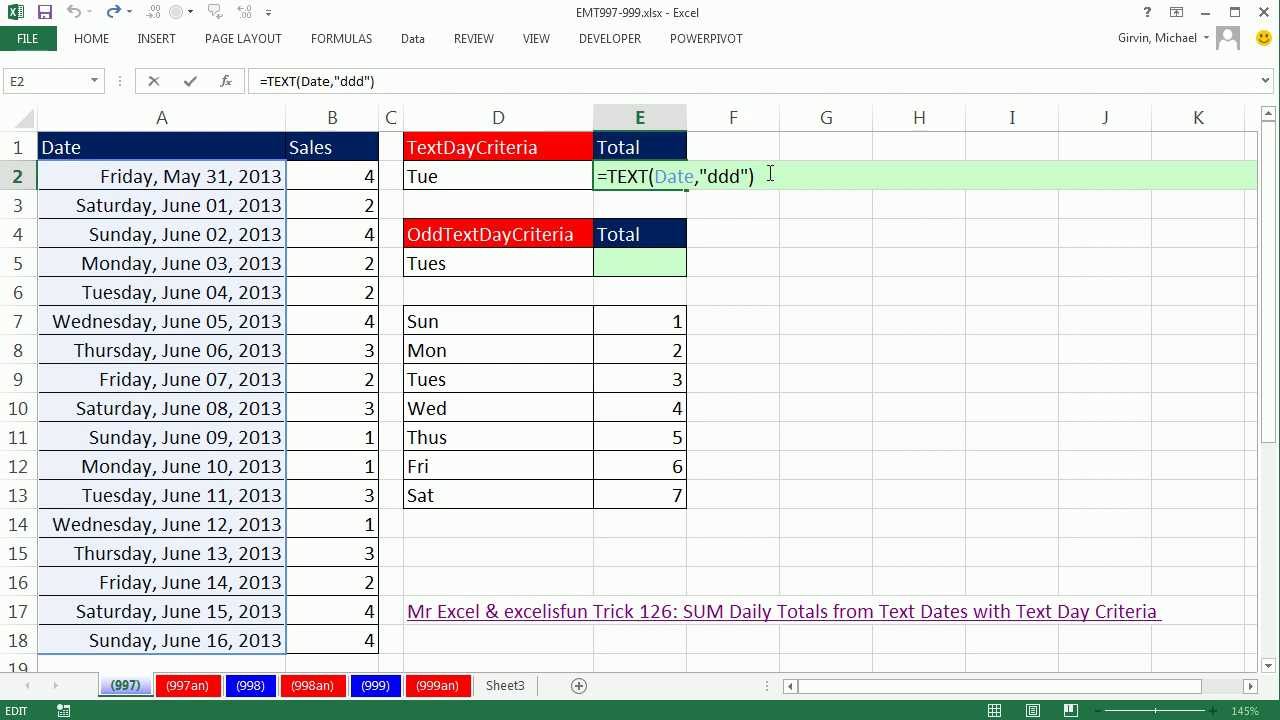
pyautogui.write('=')
pyautogui.click(470, 172)
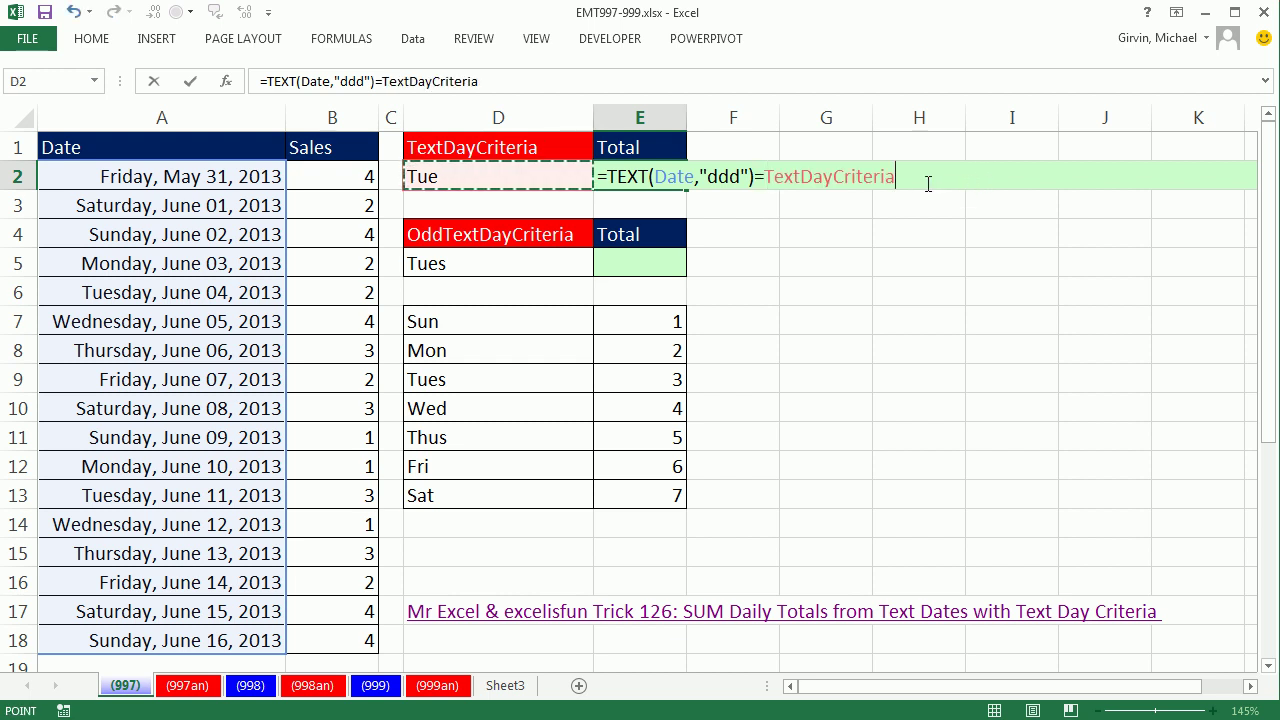
pyautogui.moveTo(921, 179); pyautogui.dragTo(598, 177)
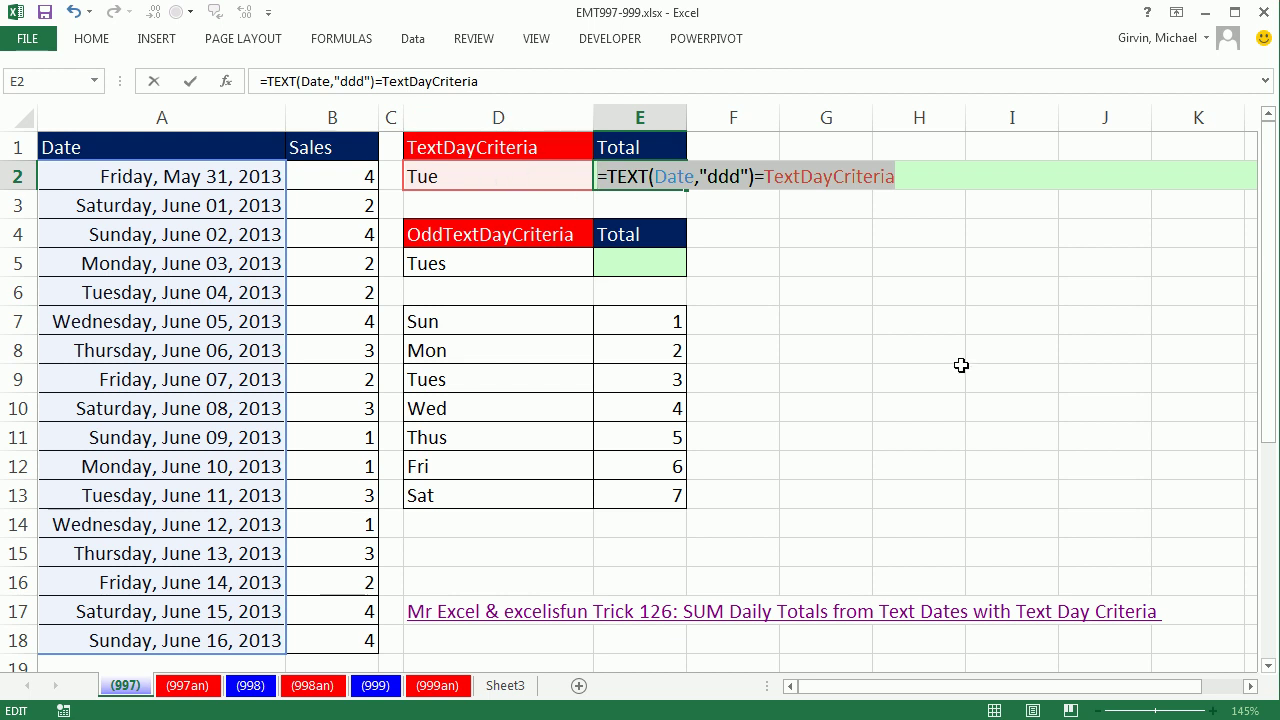
pyautogui.press('F9')
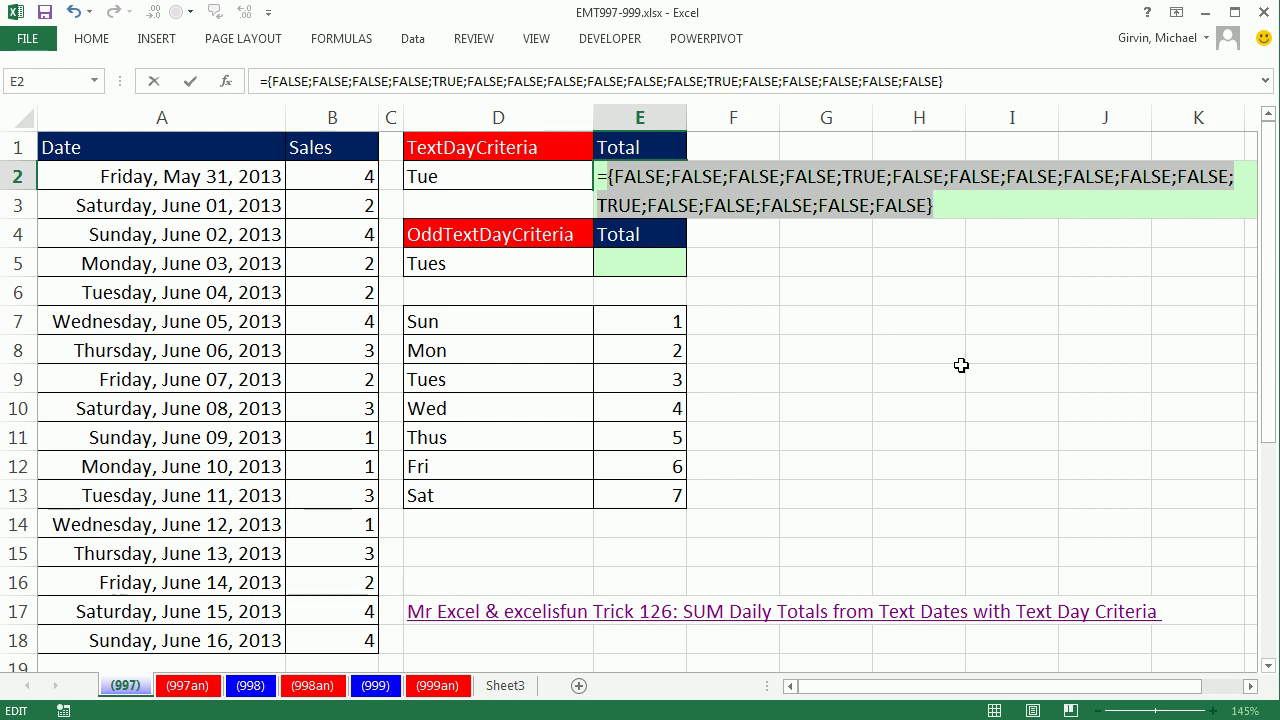
pyautogui.hotkey('ctrl', 'z')
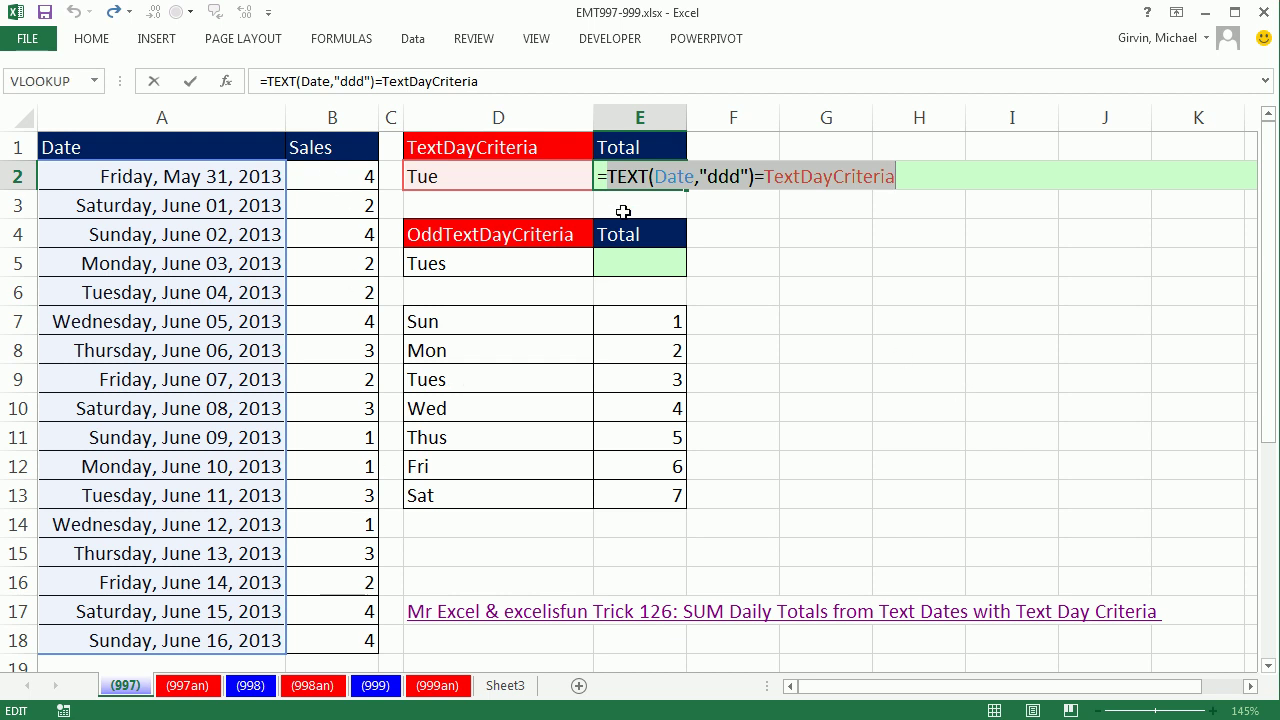
# Wrap E2's comparison in SUMPRODUCT, adding Sales (B2:B18) as the second array
pyautogui.click(610, 176)
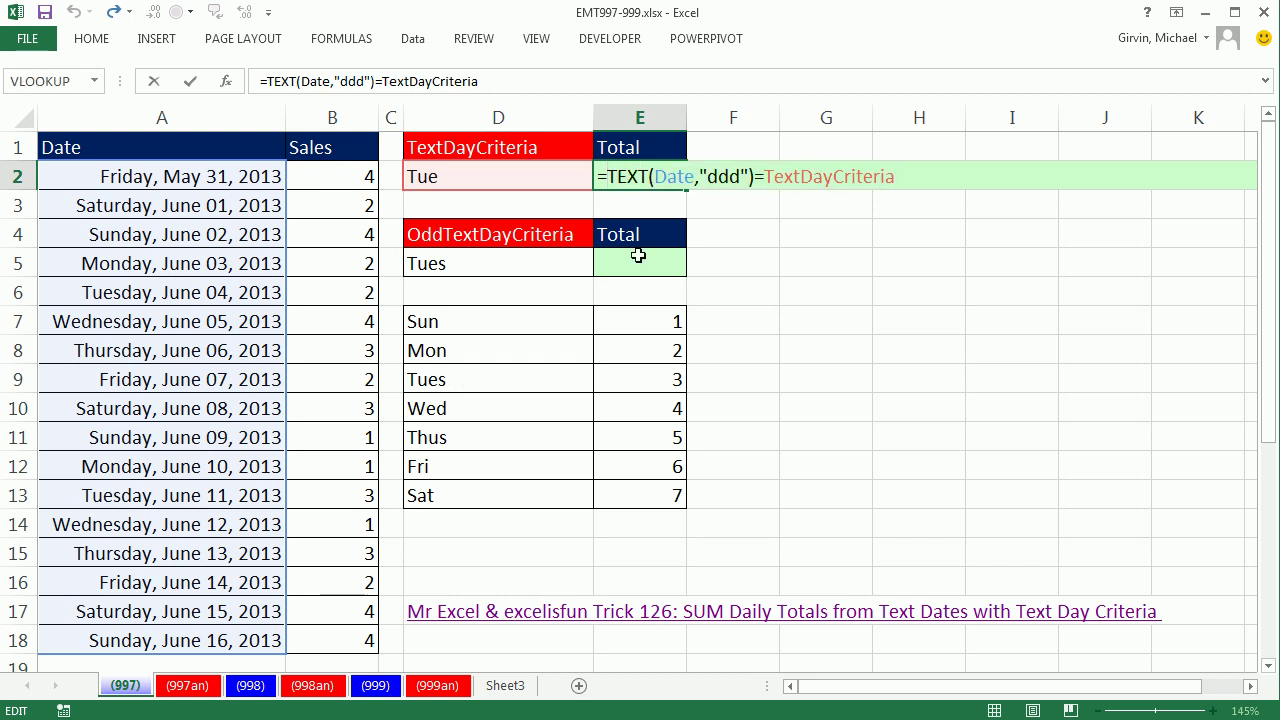
pyautogui.write('sump')
pyautogui.press('Tab')
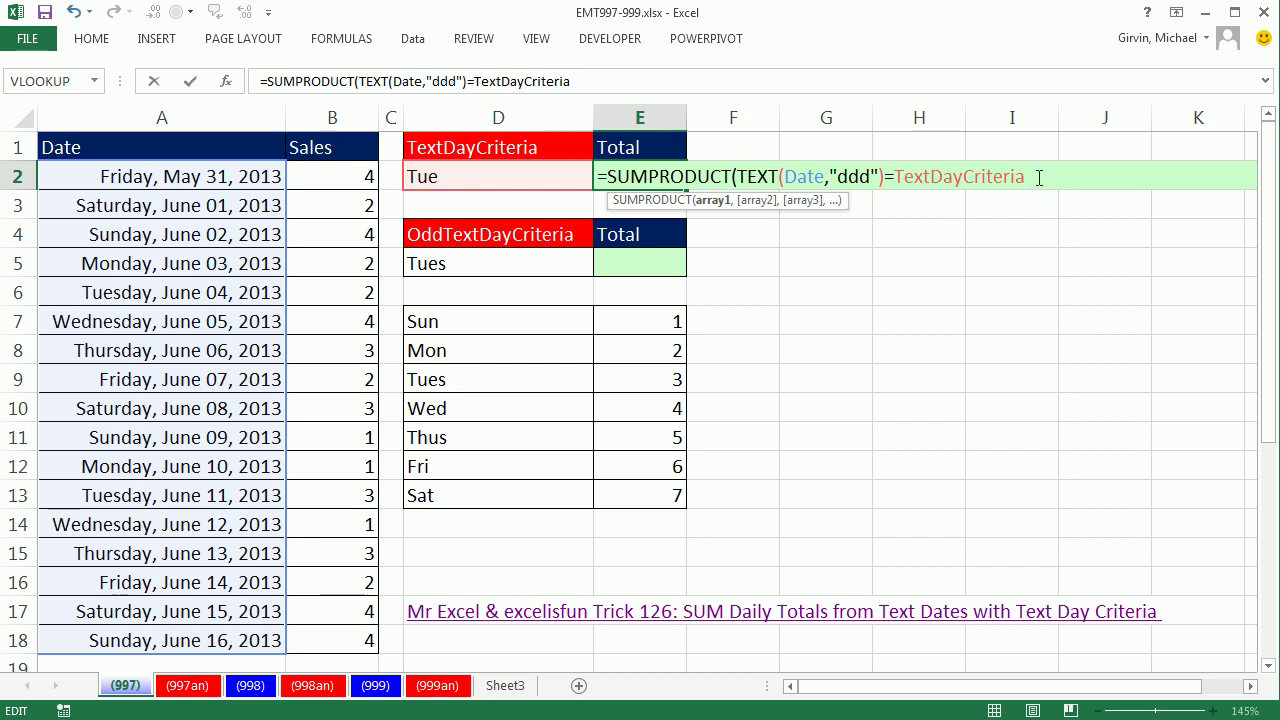
pyautogui.write(',')
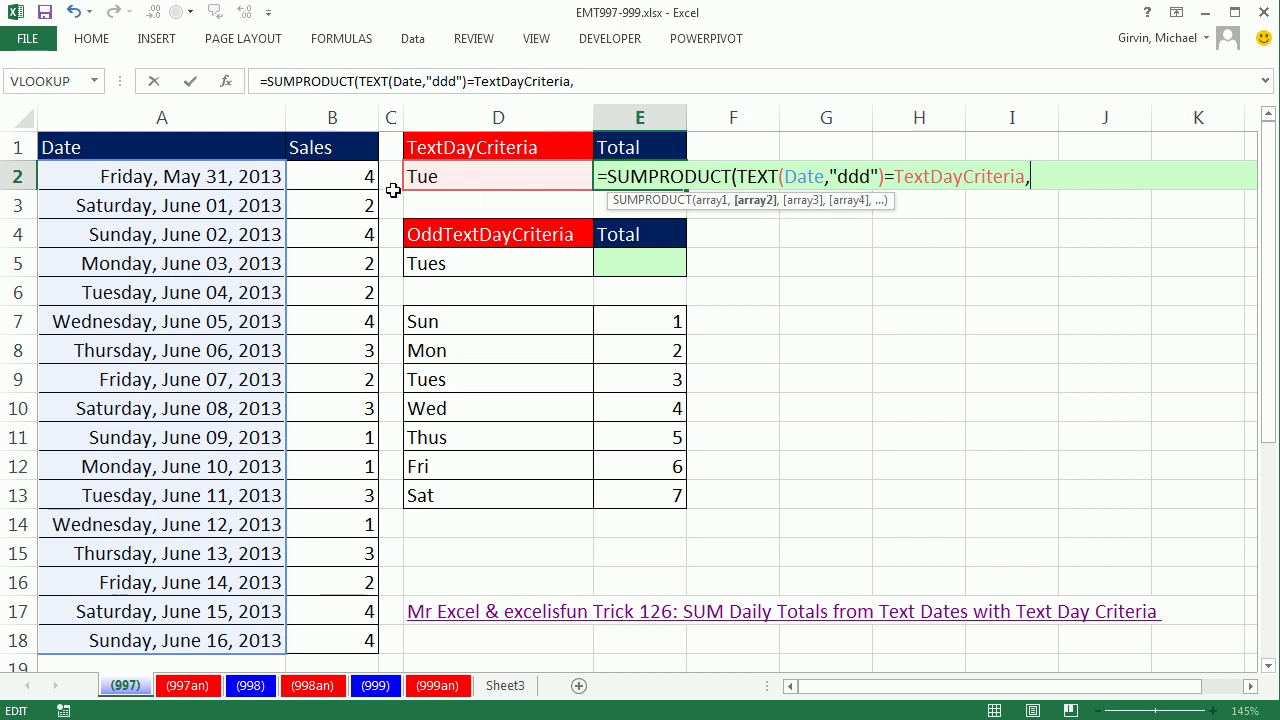
pyautogui.moveTo(337, 176); pyautogui.dragTo(329, 640)
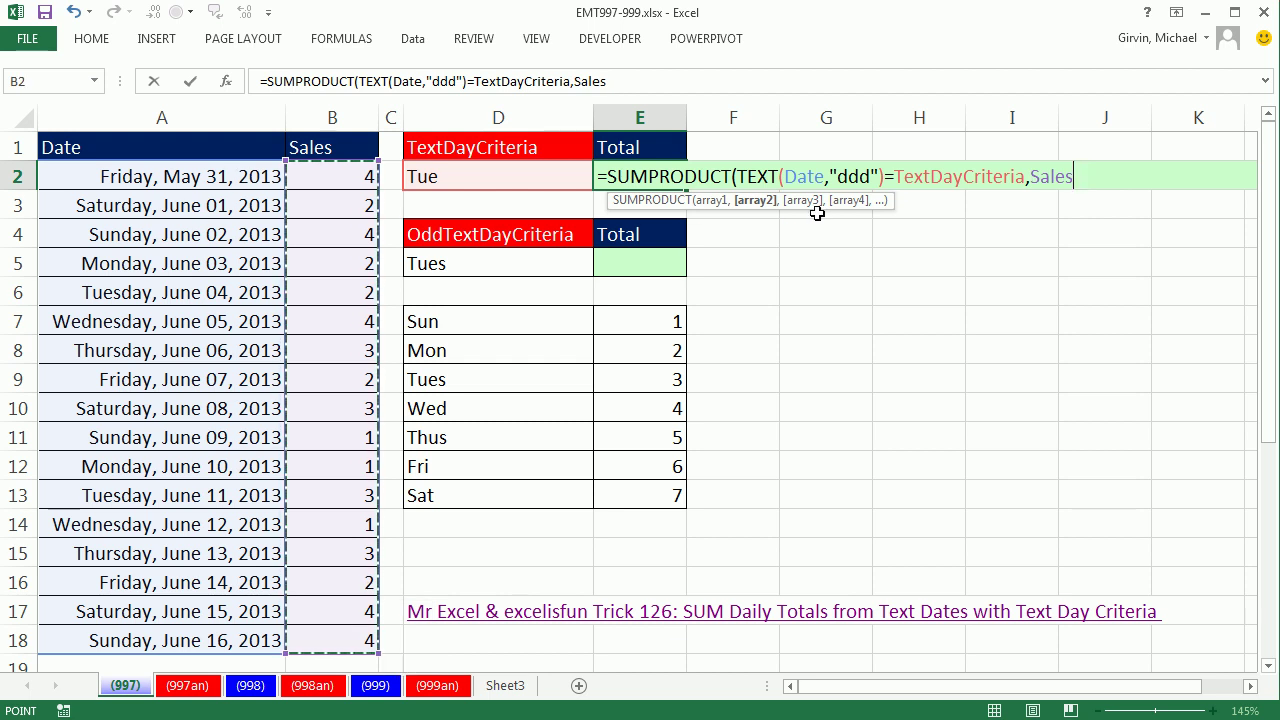
pyautogui.click(762, 178)
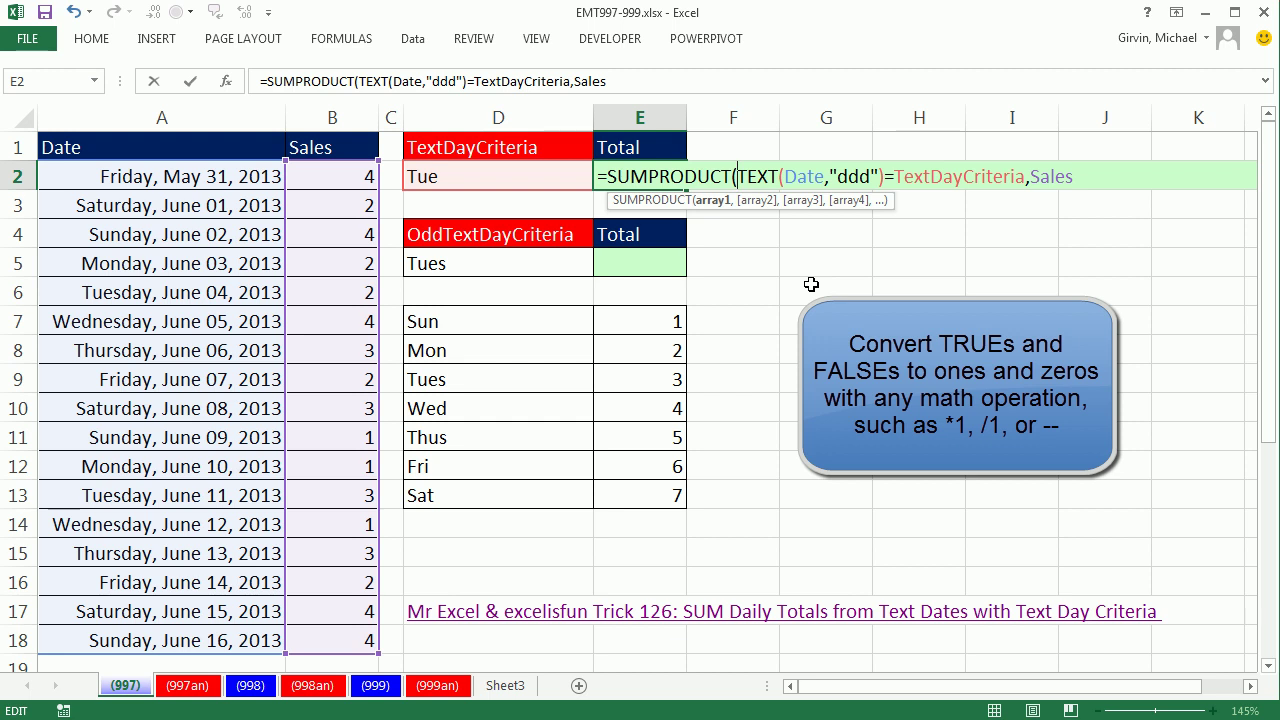
# Put a double negative with parentheses around the day-name comparison to turn TRUE/FALSE into 1/0
pyautogui.write('--')
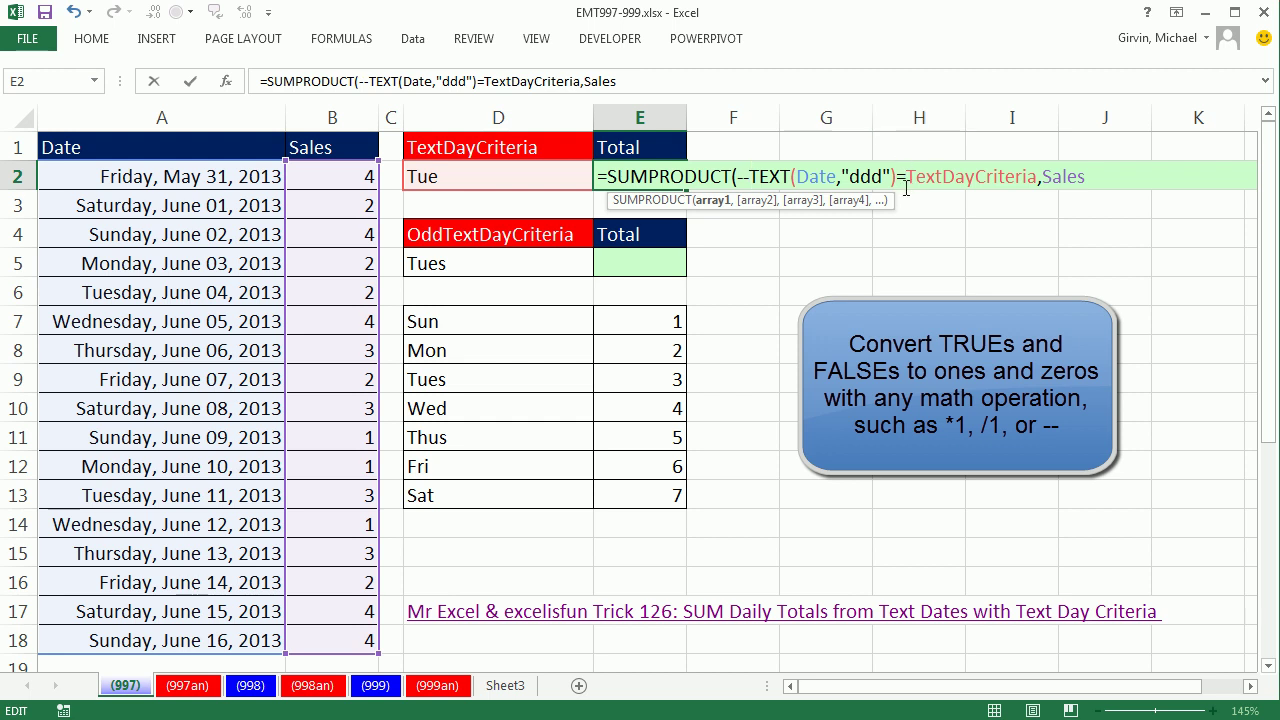
pyautogui.click(750, 178)
pyautogui.write('(')
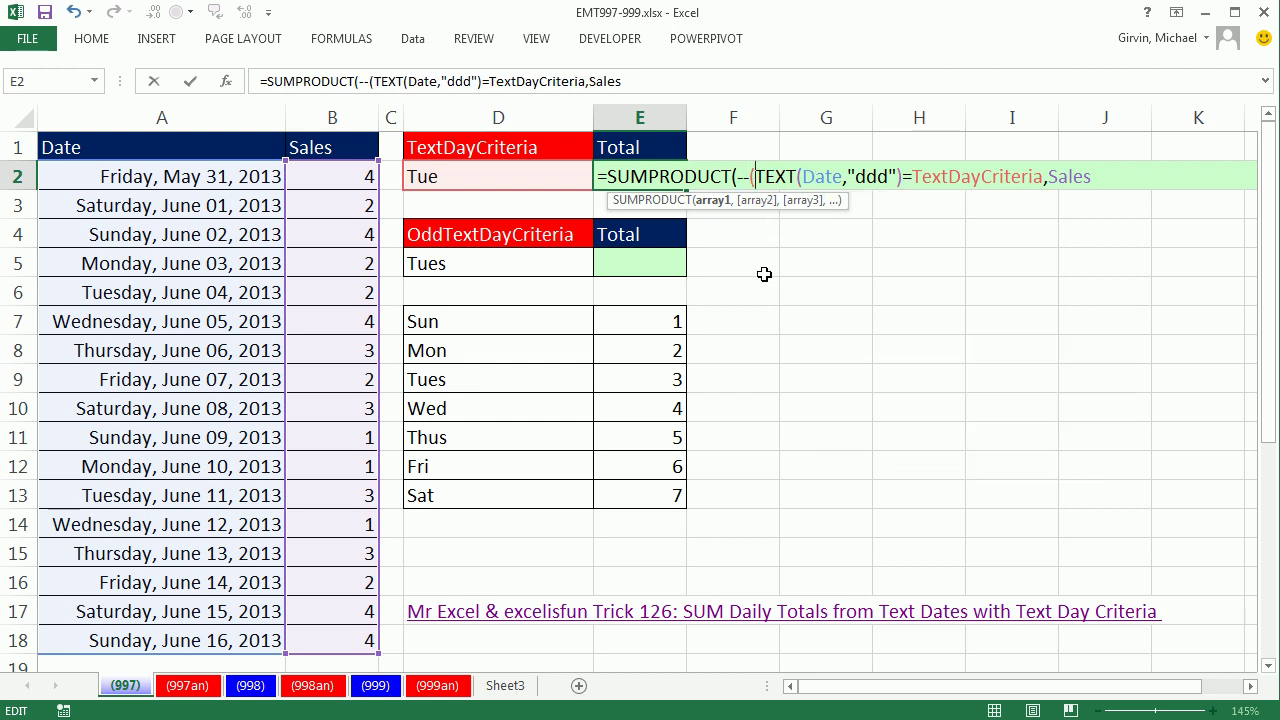
pyautogui.click(1041, 180)
pyautogui.write(')')
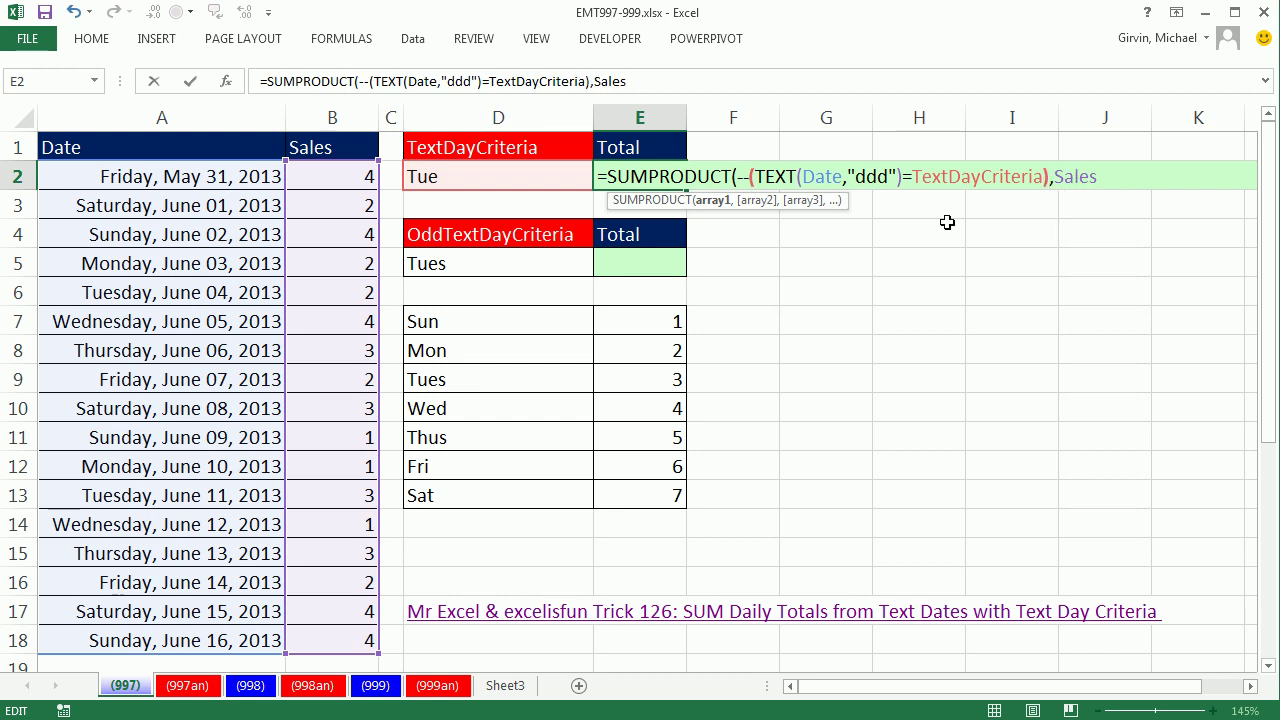
# Preview the first argument's 0/1 array with F9, restore it, and enter the formula returning 5
pyautogui.click(714, 201)
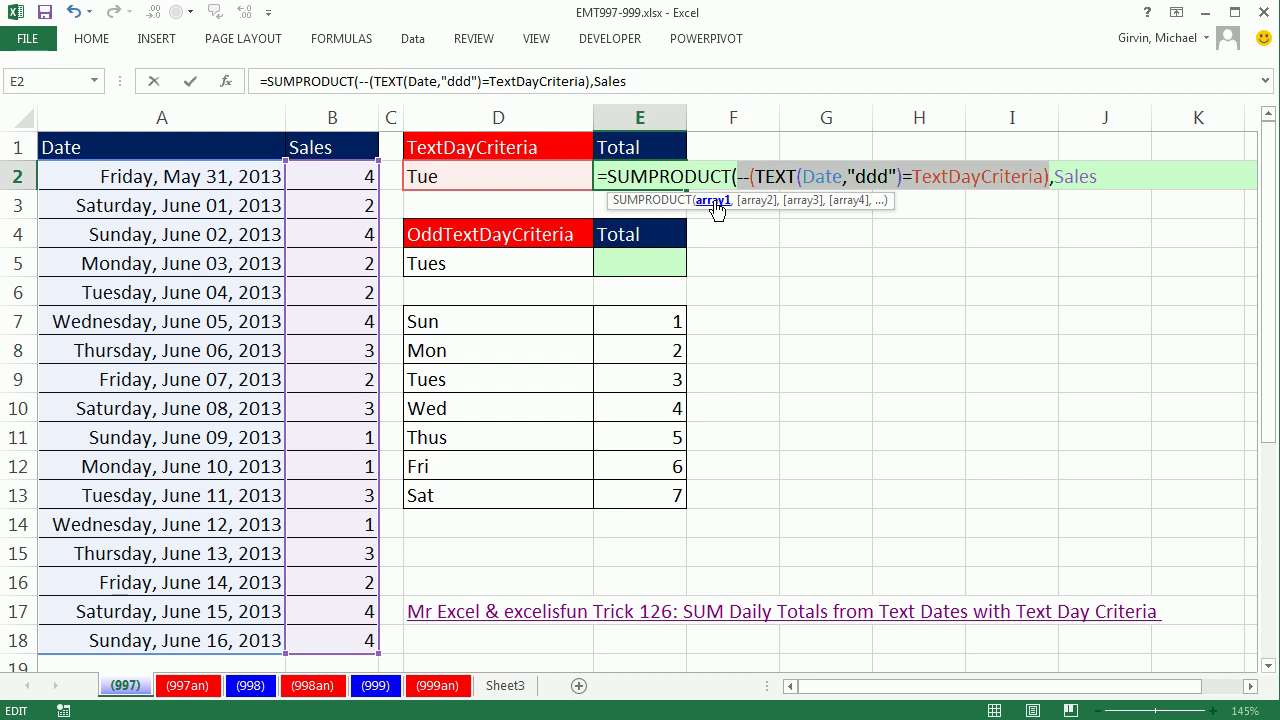
pyautogui.press('F9')
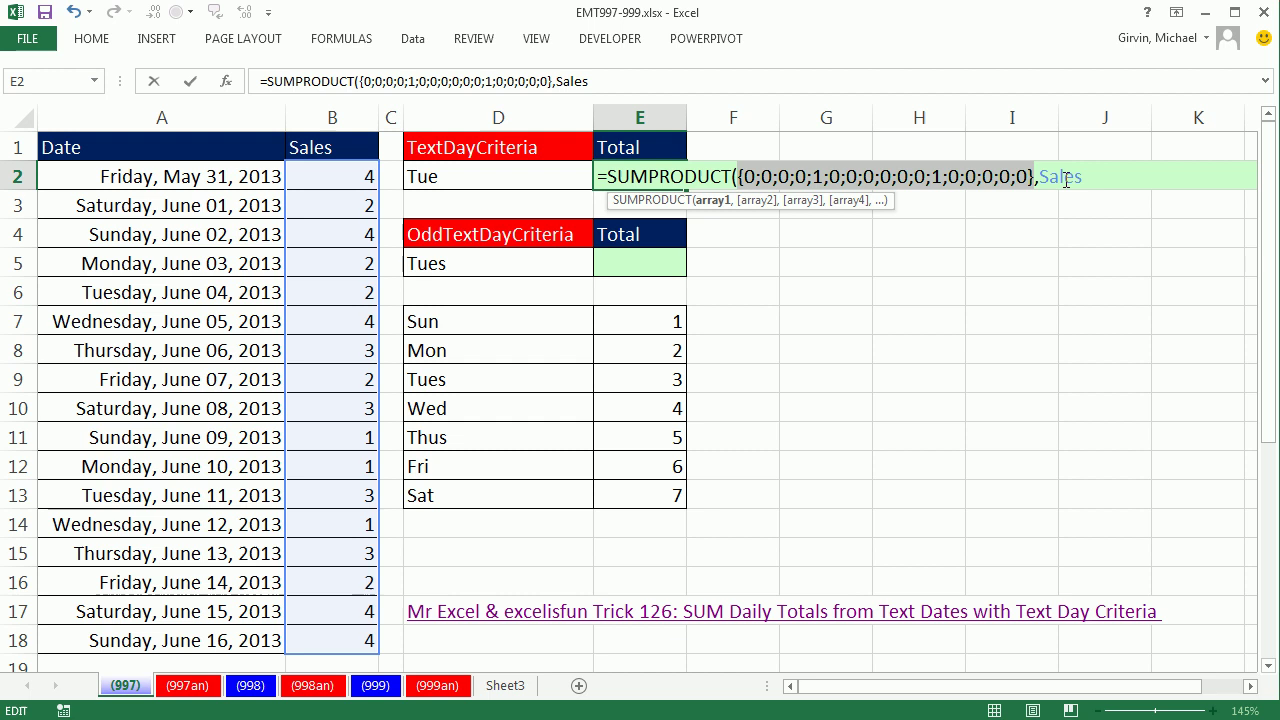
pyautogui.hotkey('ctrl', 'z')
pyautogui.click(1119, 176)
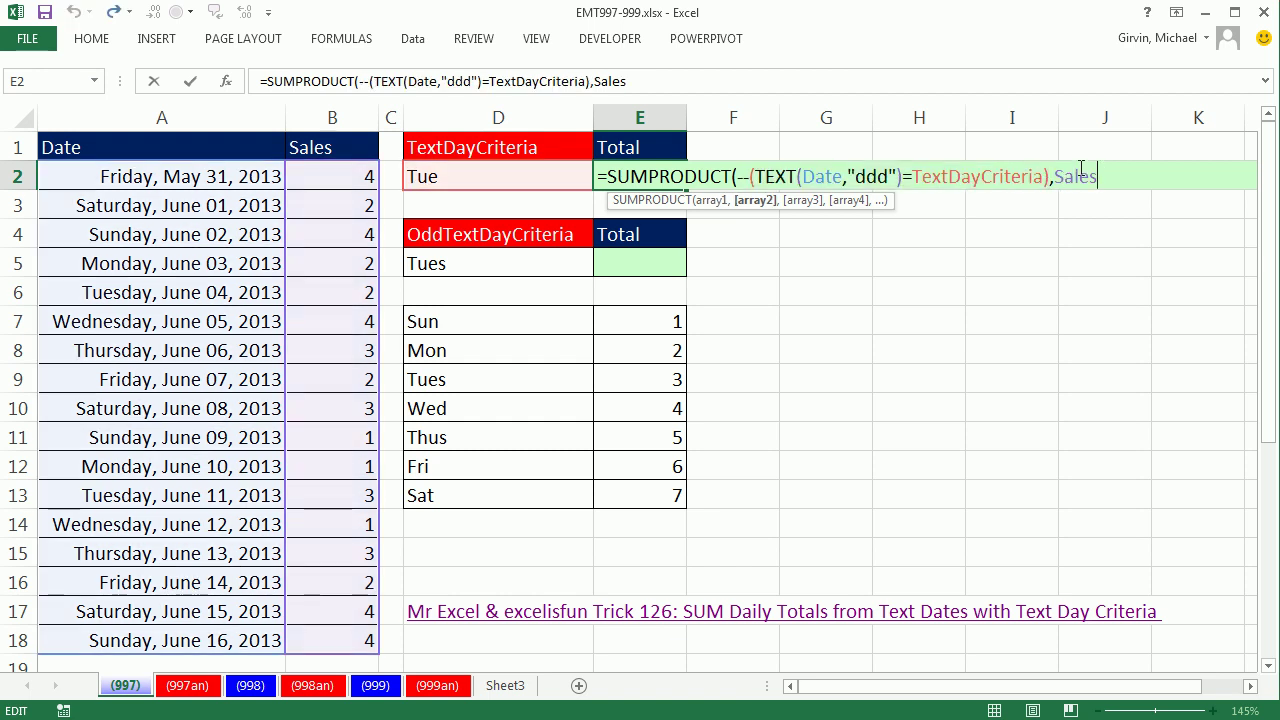
pyautogui.press('Return')
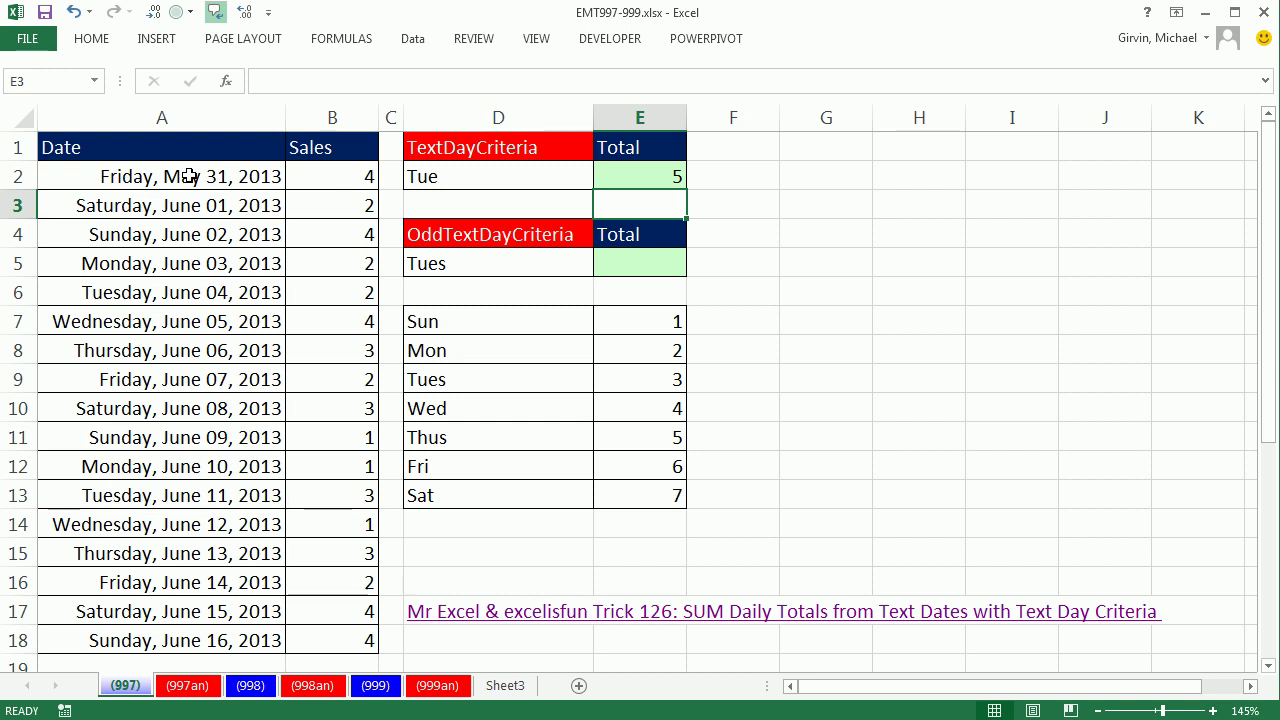
pyautogui.doubleClick(623, 175)
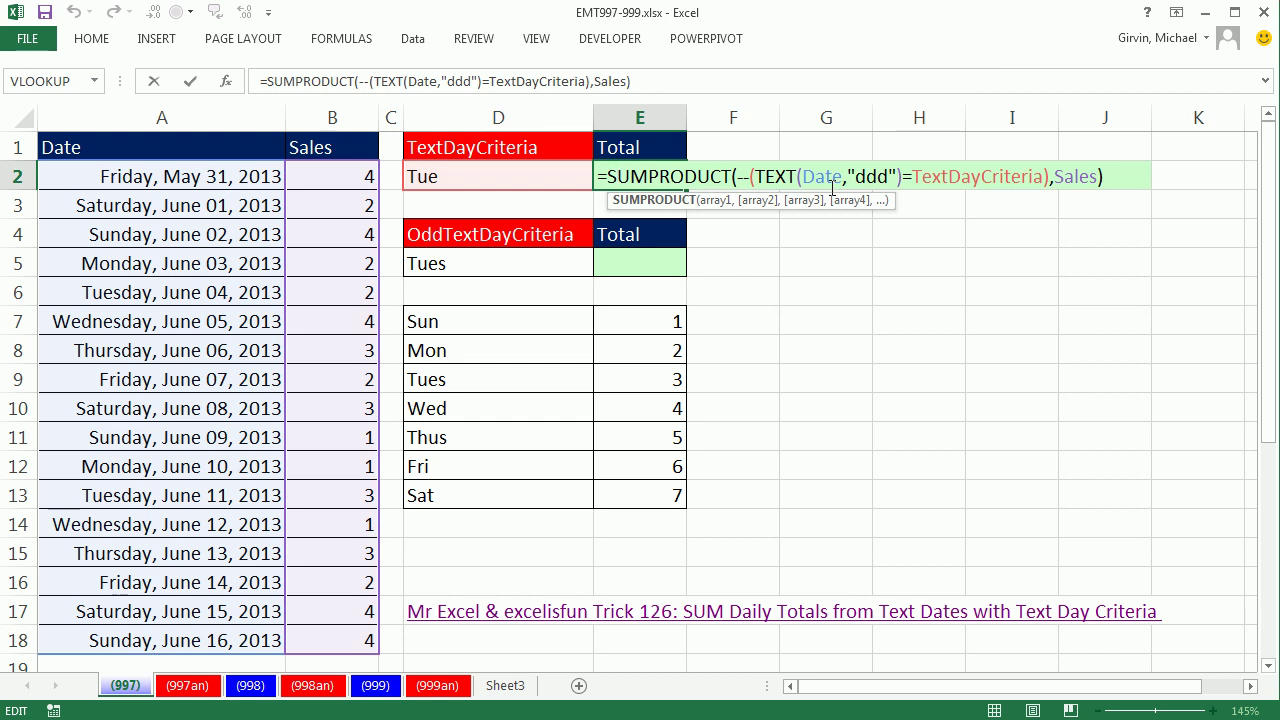
pyautogui.hotkey('ctrl', 'Return')
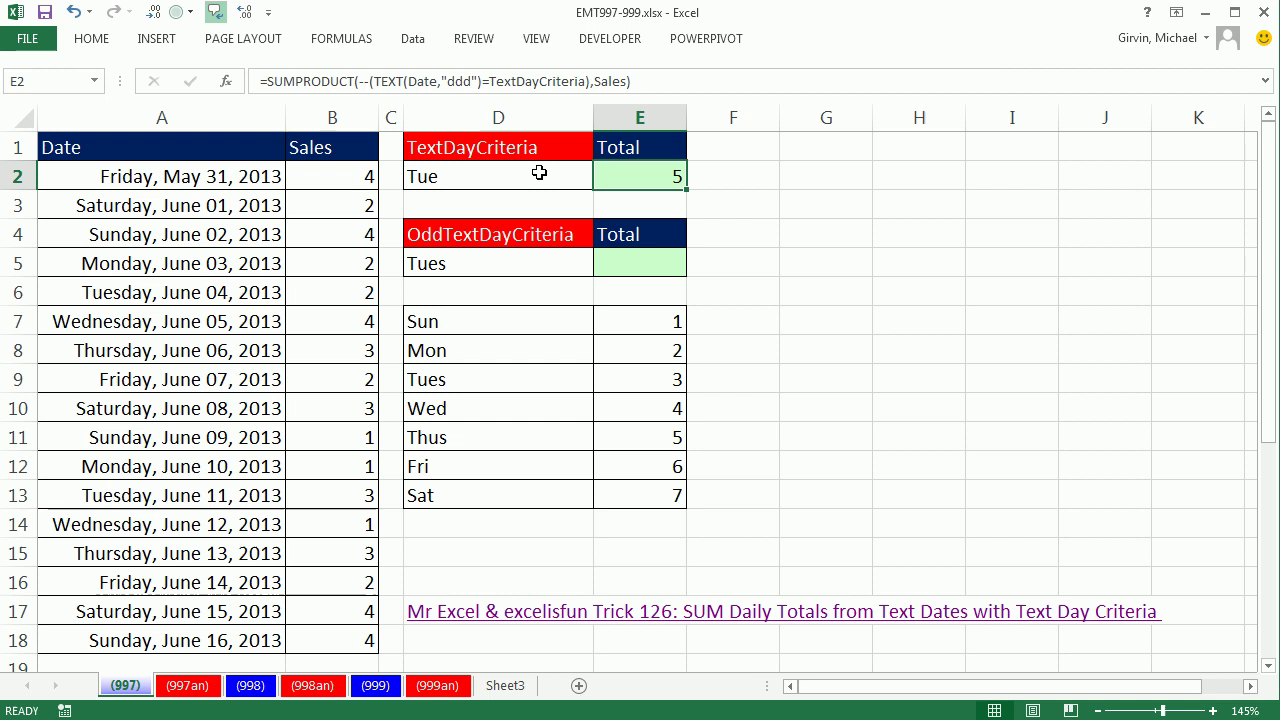
pyautogui.click(503, 172)
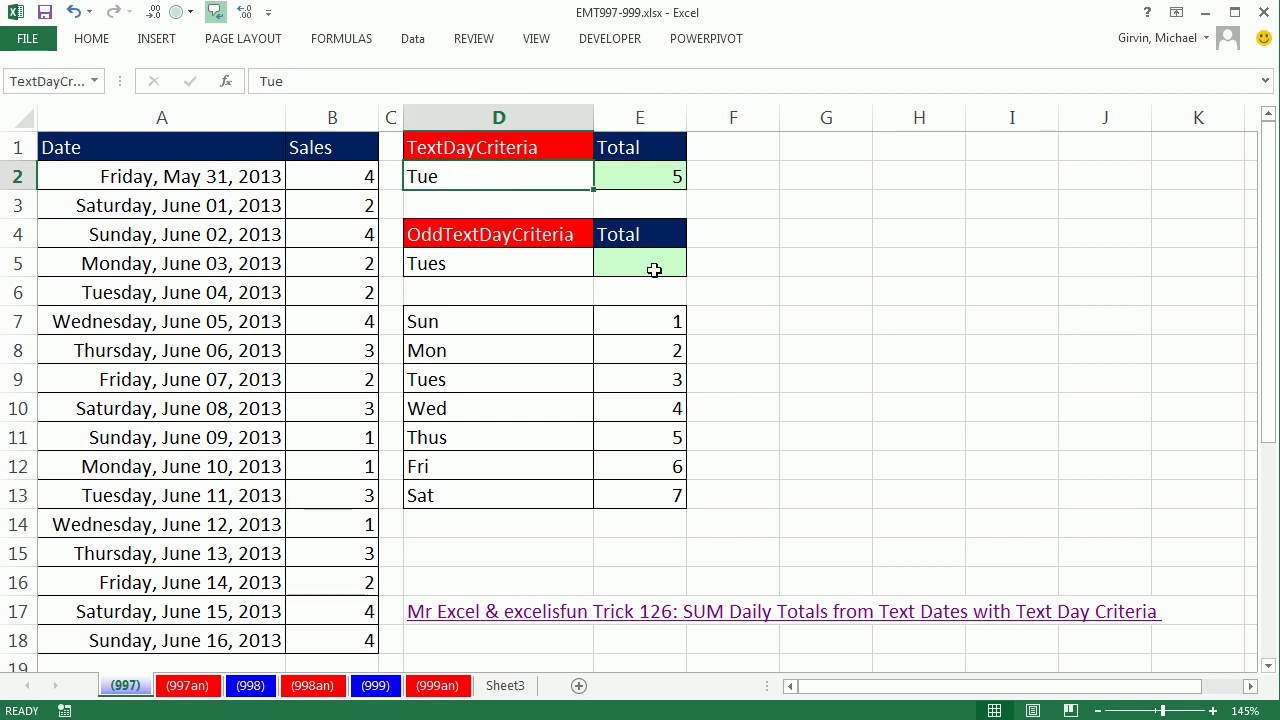
pyautogui.click(514, 260)
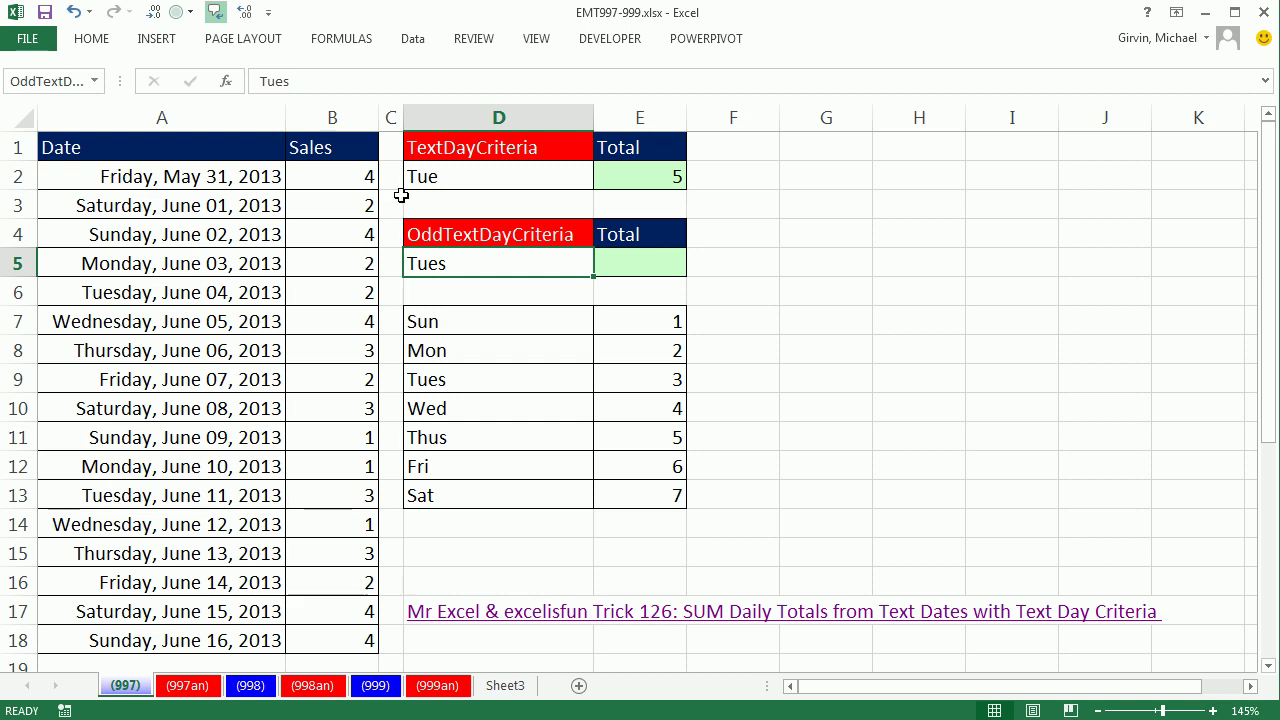
pyautogui.doubleClick(658, 177)
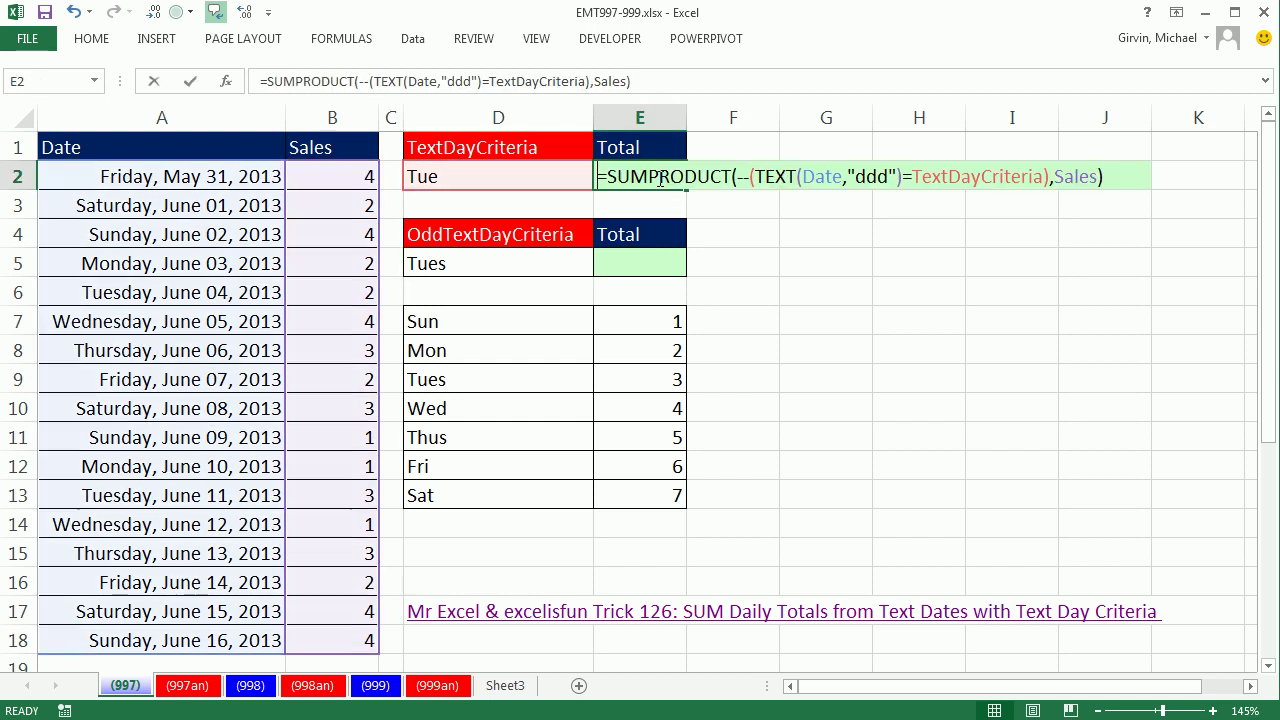
pyautogui.click(877, 177)
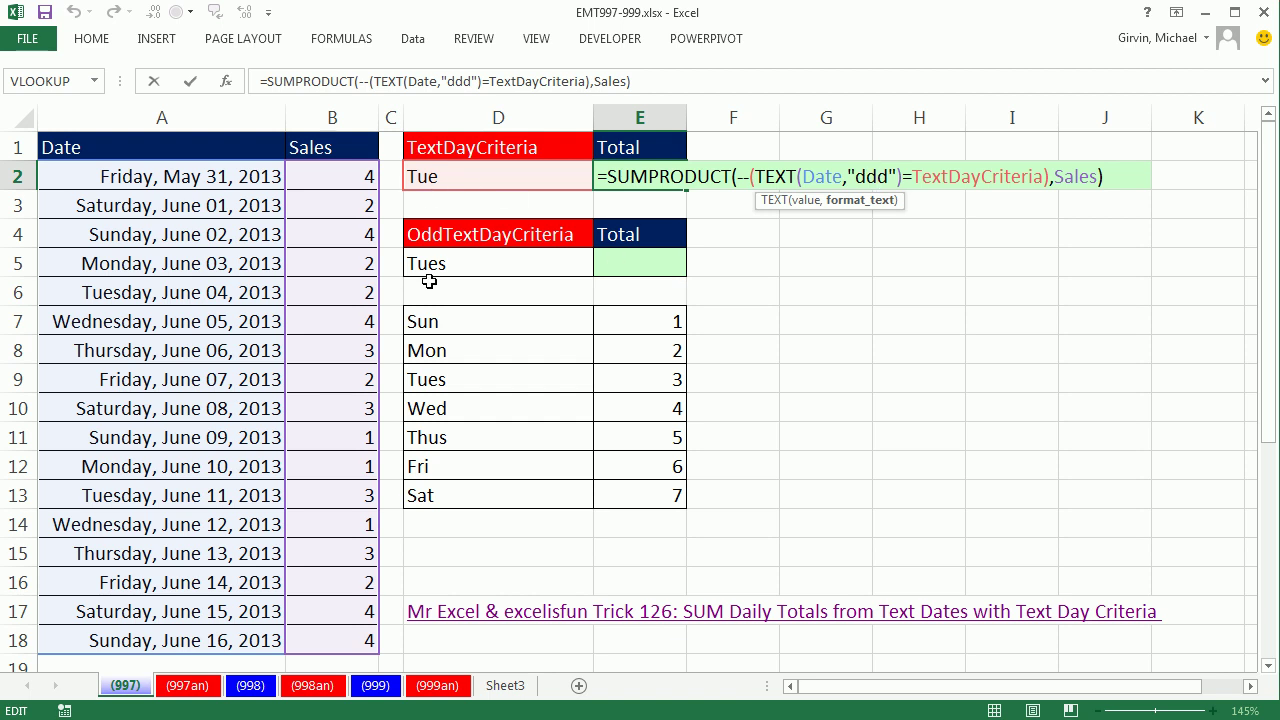
pyautogui.hotkey('ctrl', 'Return')
pyautogui.click(630, 264)
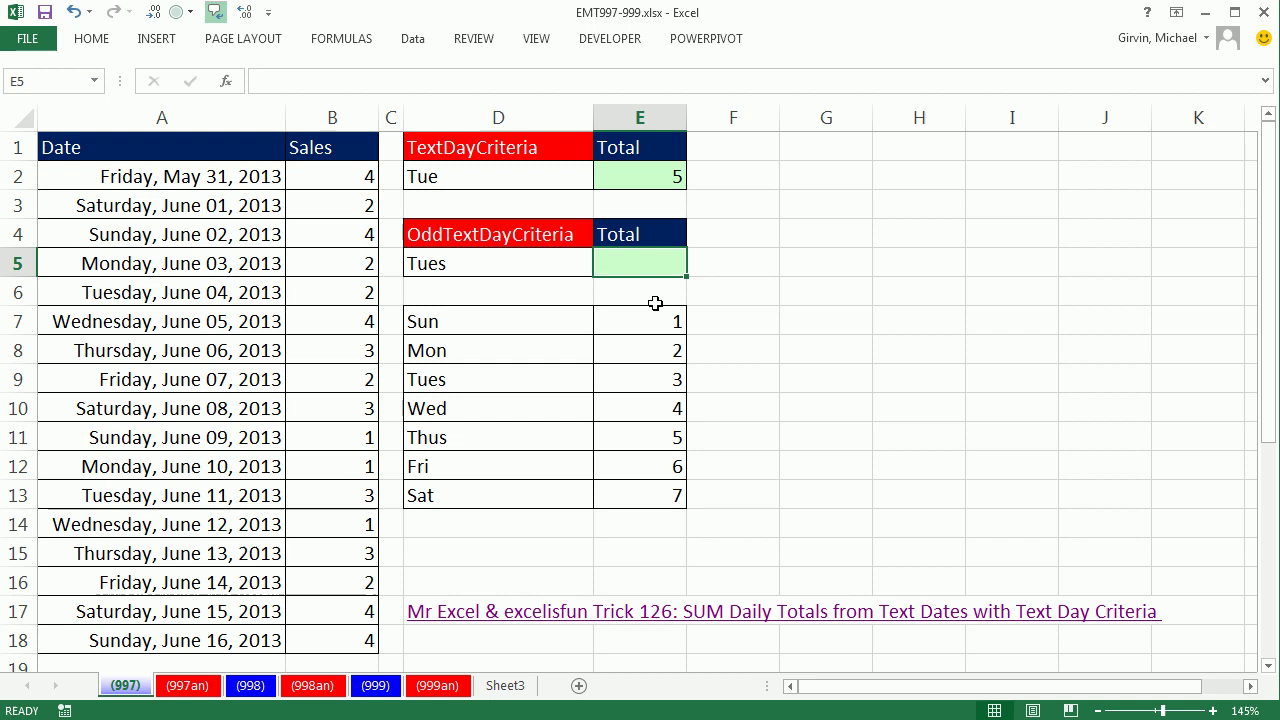
# Enter =WEEKDAY(Date) in E5 and preview its weekday numbers with F9 before restoring
pyautogui.write('=')
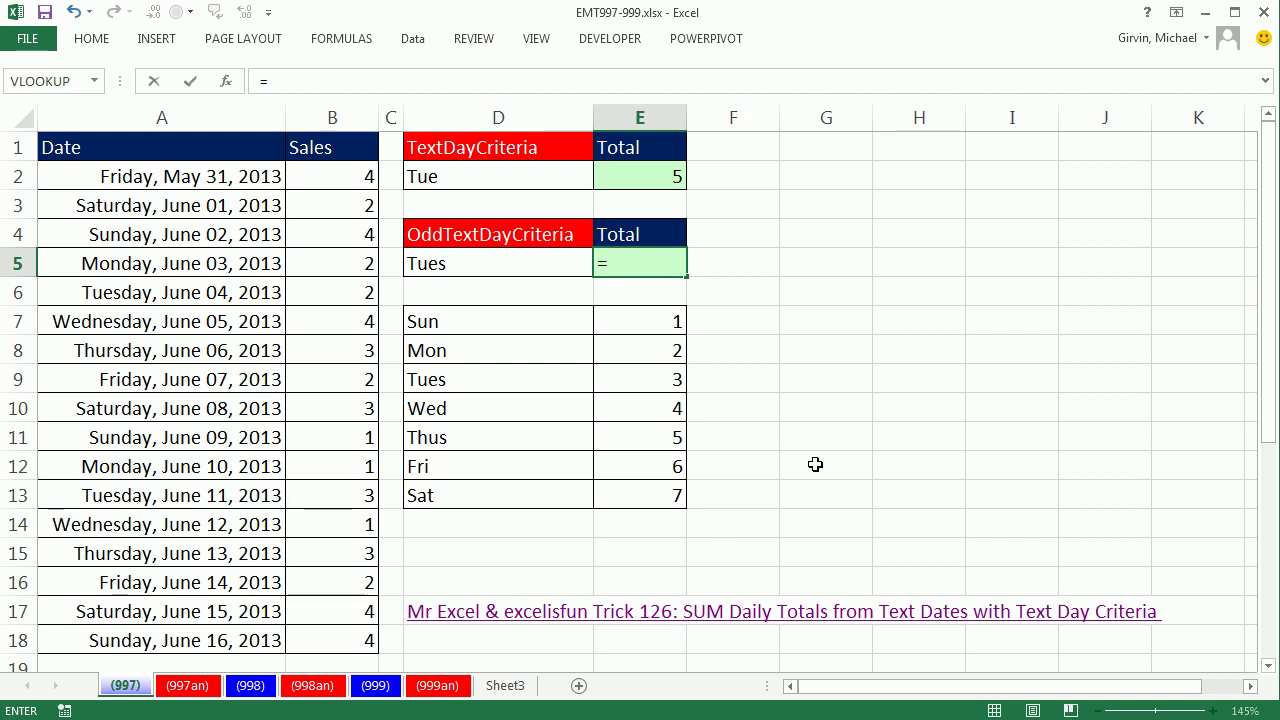
pyautogui.write('wee')
pyautogui.press('Tab')
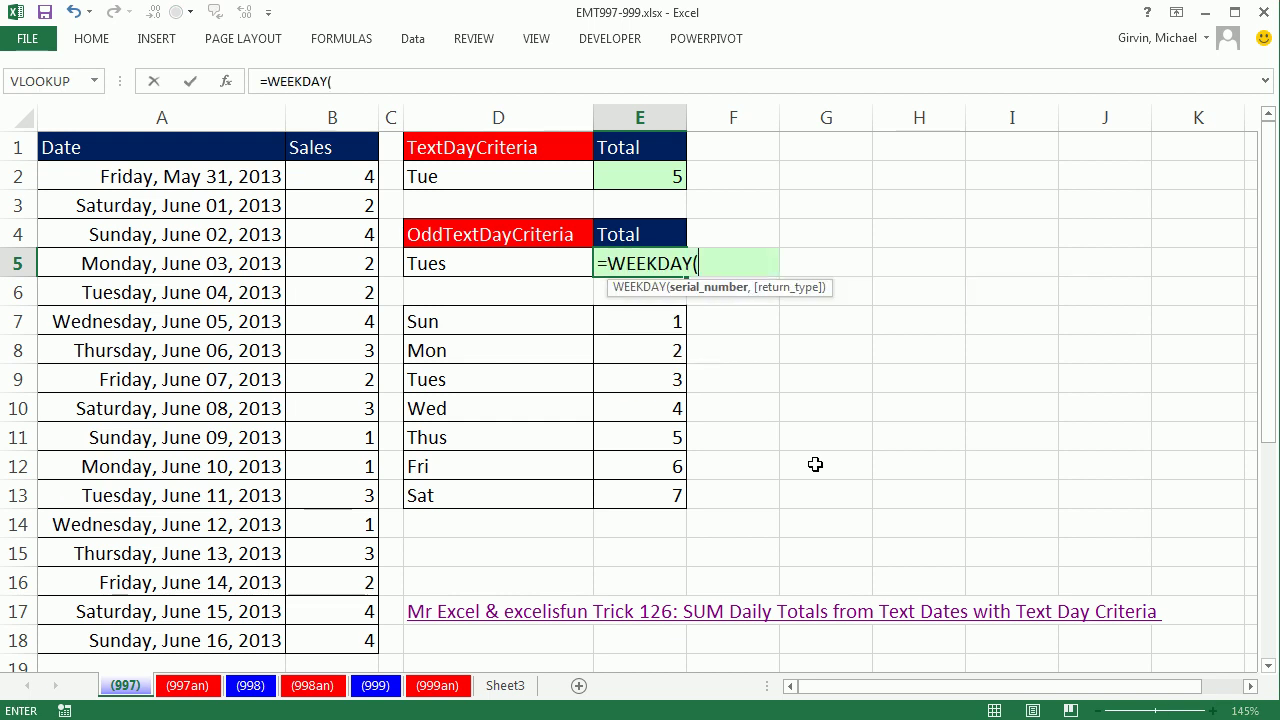
pyautogui.moveTo(206, 170); pyautogui.dragTo(228, 640)
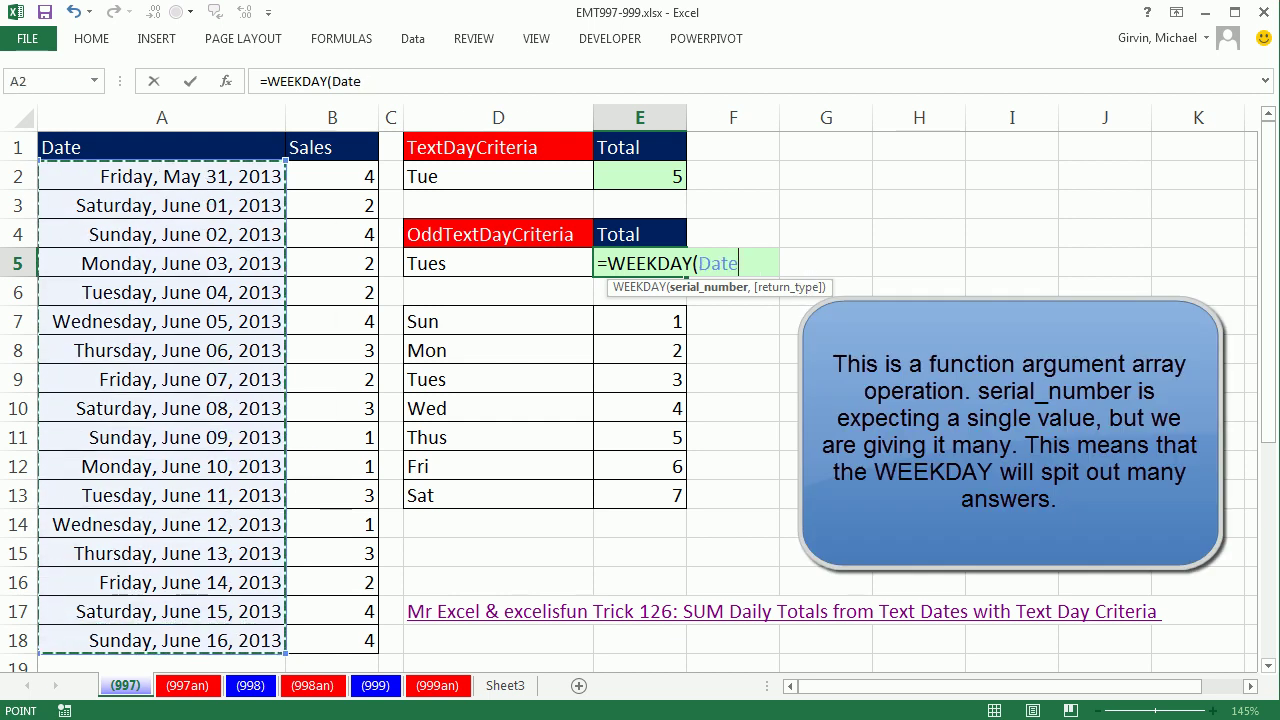
pyautogui.write(')')
pyautogui.moveTo(766, 263); pyautogui.dragTo(539, 262)
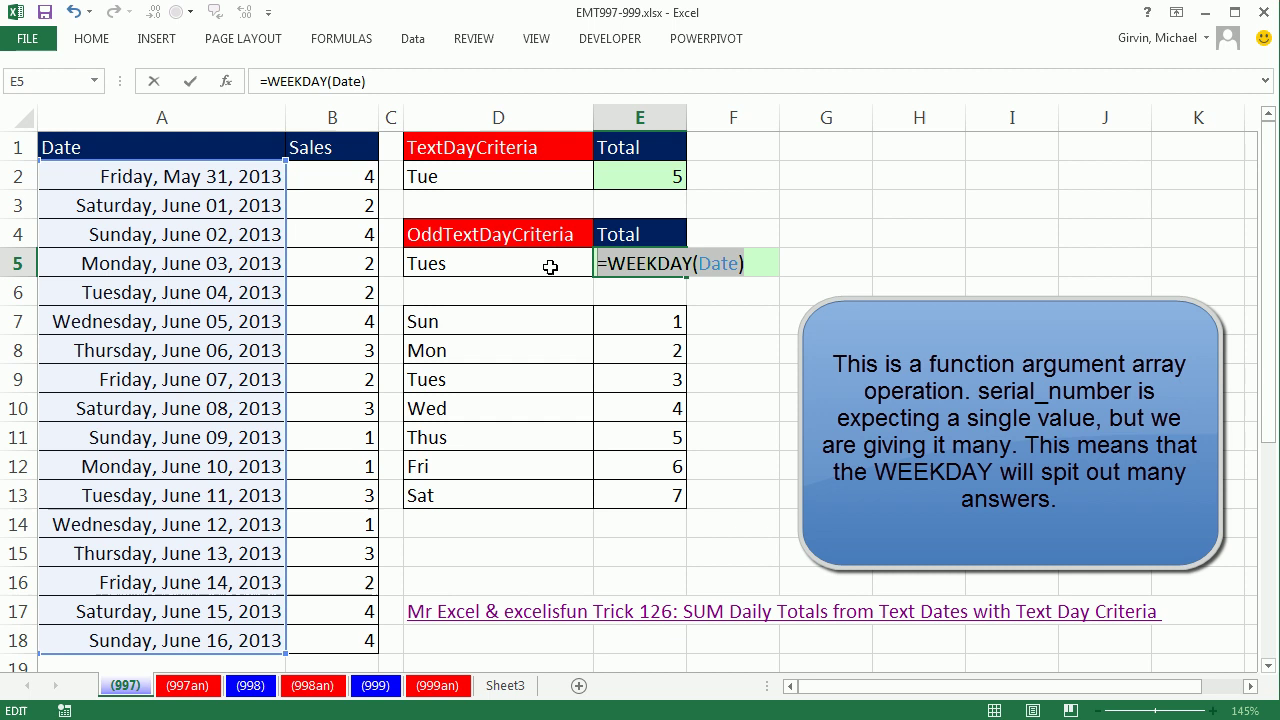
pyautogui.press('F9')
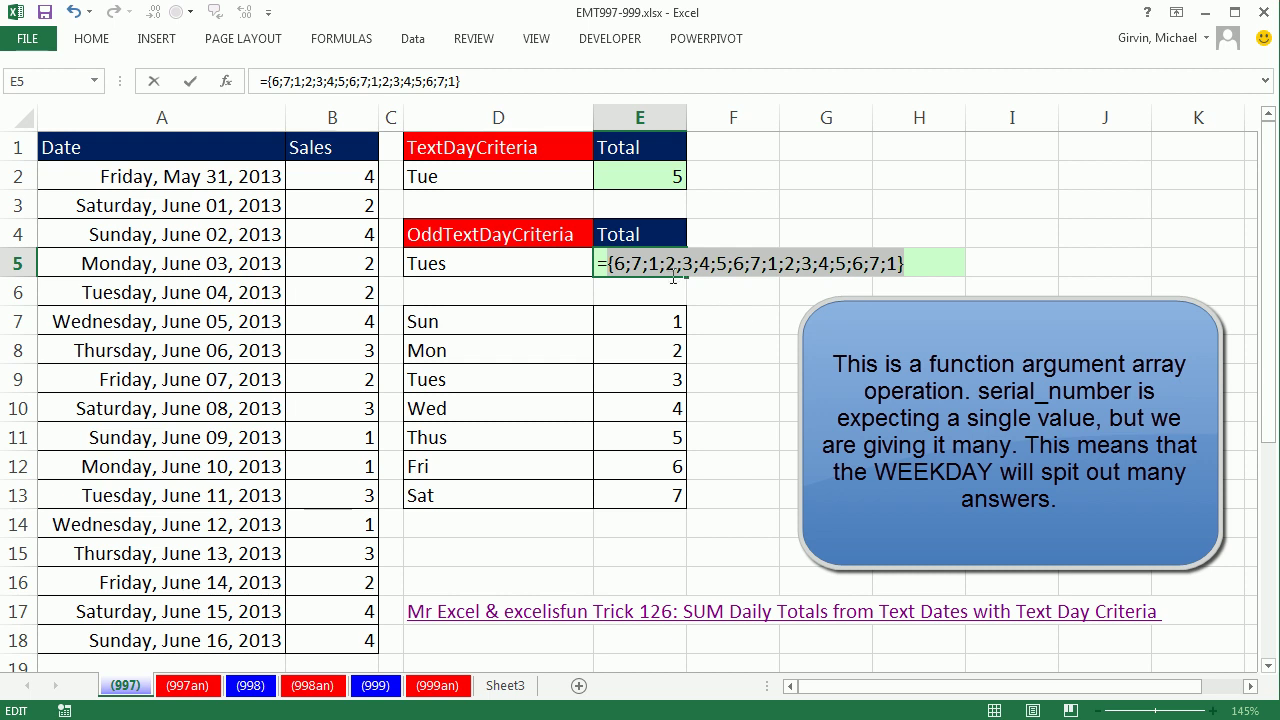
pyautogui.hotkey('ctrl', 'z')
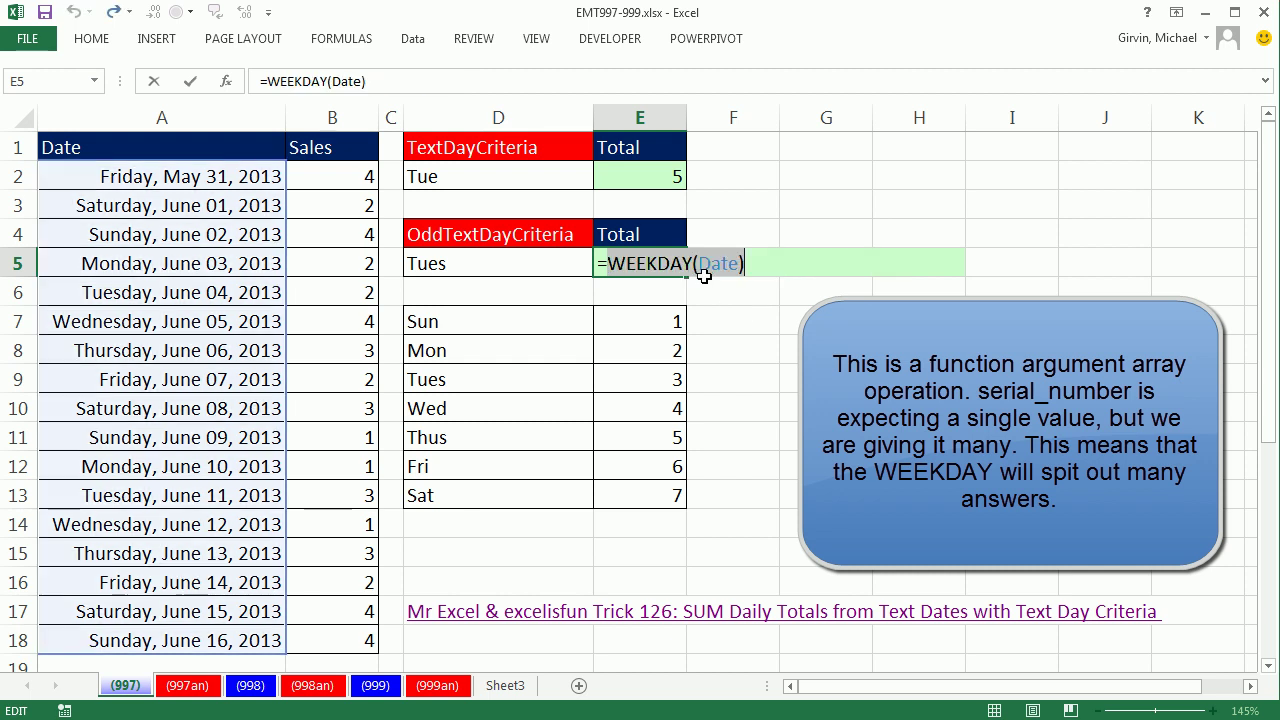
# Append an equals sign, deleting the inserted OddTextDayCriteria name to leave =WEEKDAY(Date)=
pyautogui.click(755, 270)
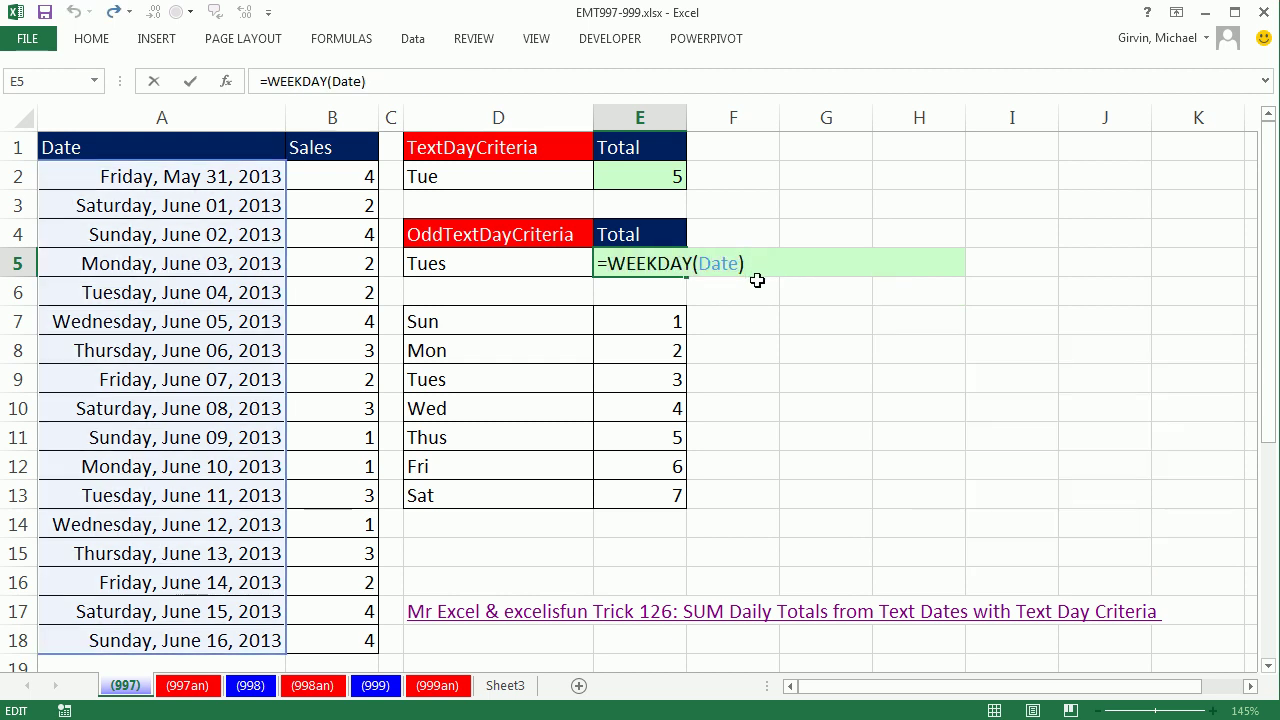
pyautogui.write('=')
pyautogui.click(513, 264)
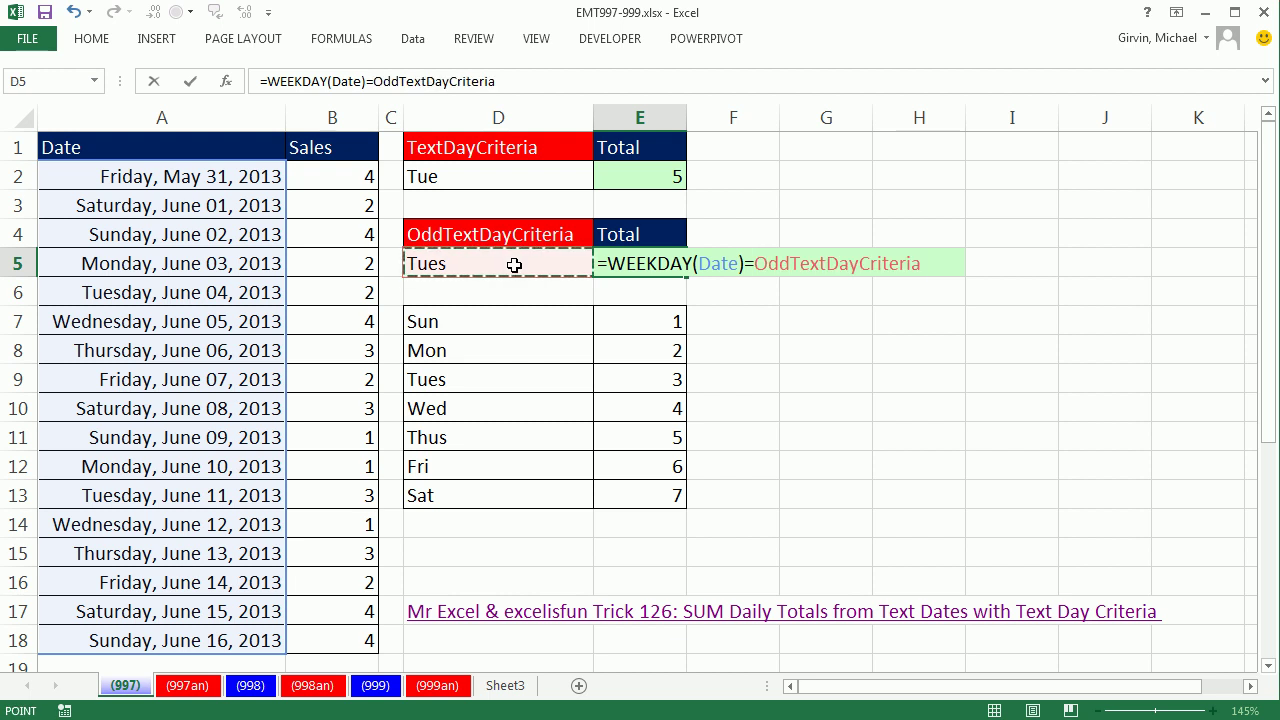
pyautogui.press('BackSpace')
pyautogui.press('BackSpace')
pyautogui.press('BackSpace')
pyautogui.press('BackSpace')
pyautogui.press('BackSpace')
pyautogui.press('BackSpace')
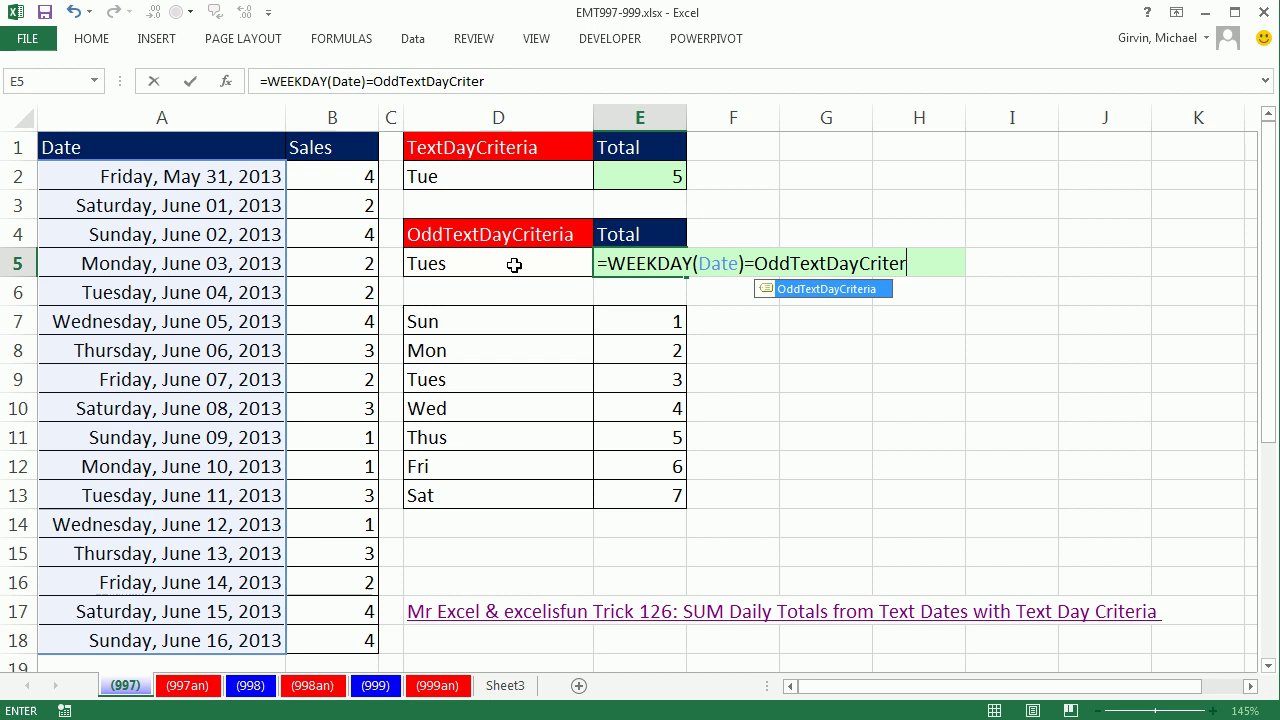
pyautogui.moveTo(756, 263); pyautogui.dragTo(988, 283)
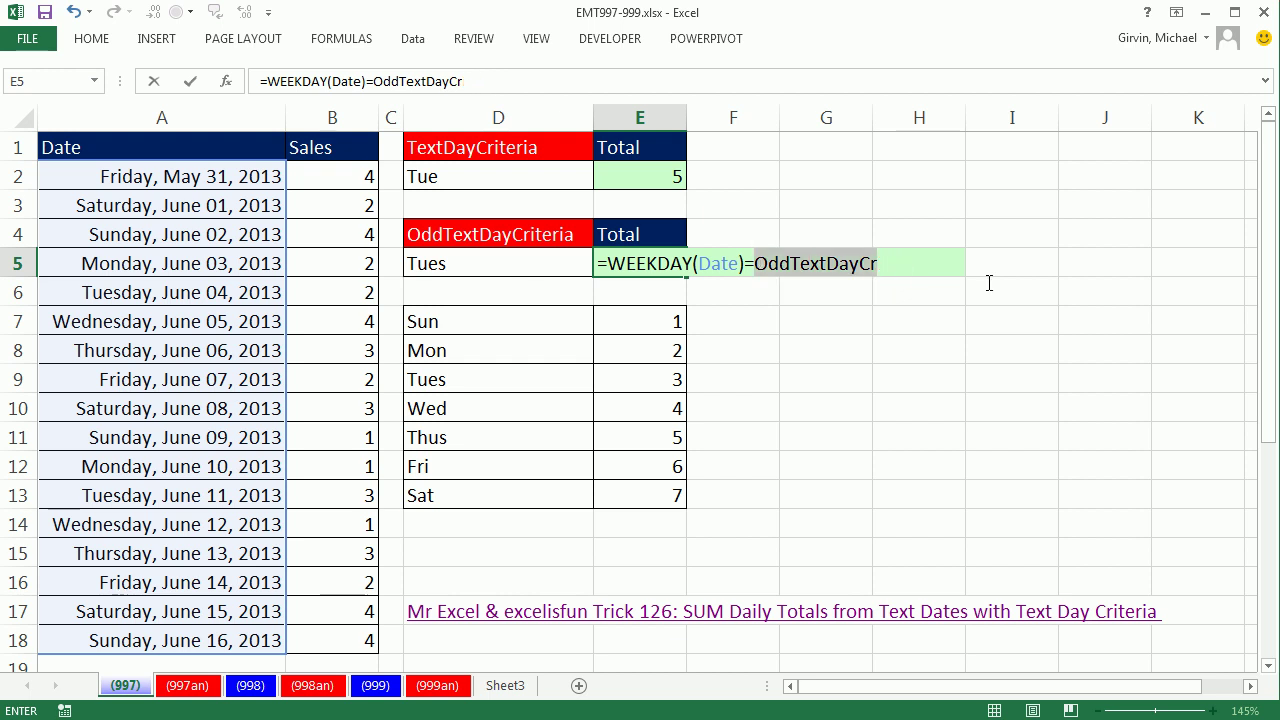
pyautogui.press('BackSpace')
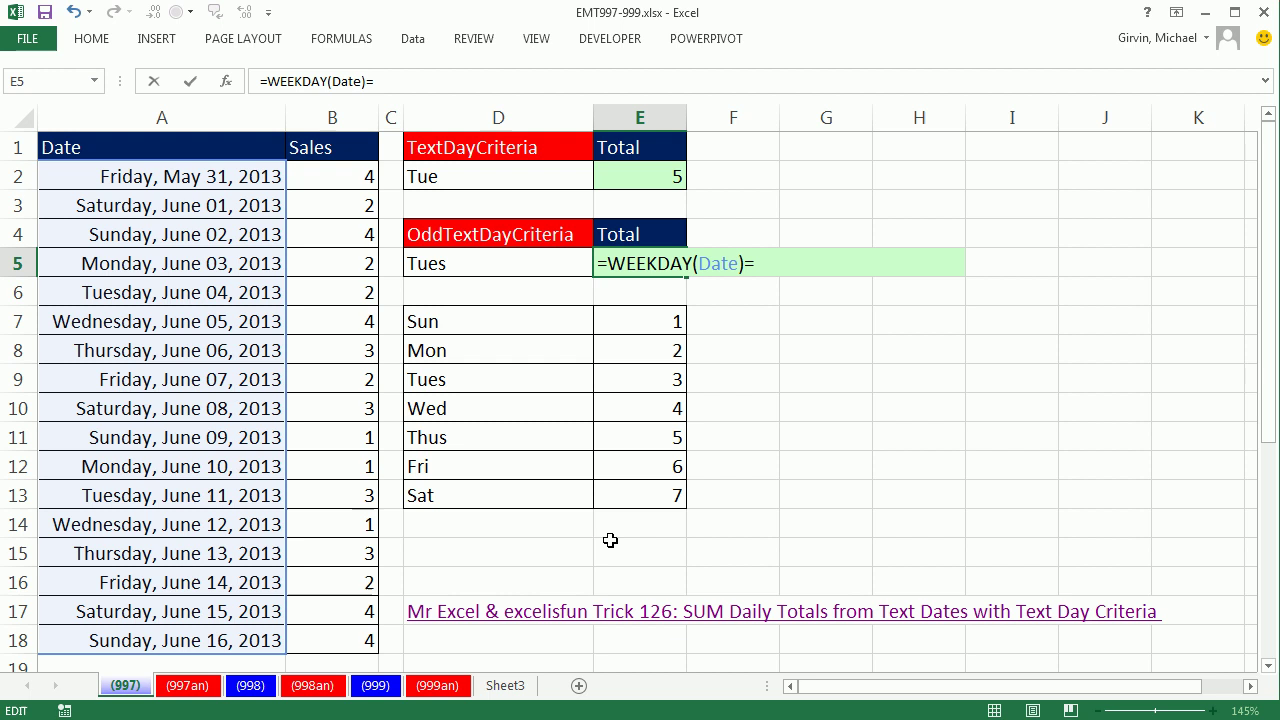
# Complete the comparison with VLOOKUP(OddTextDayCriteria,D7:E13,2,0) to get Tues's day number
pyautogui.write('vl')
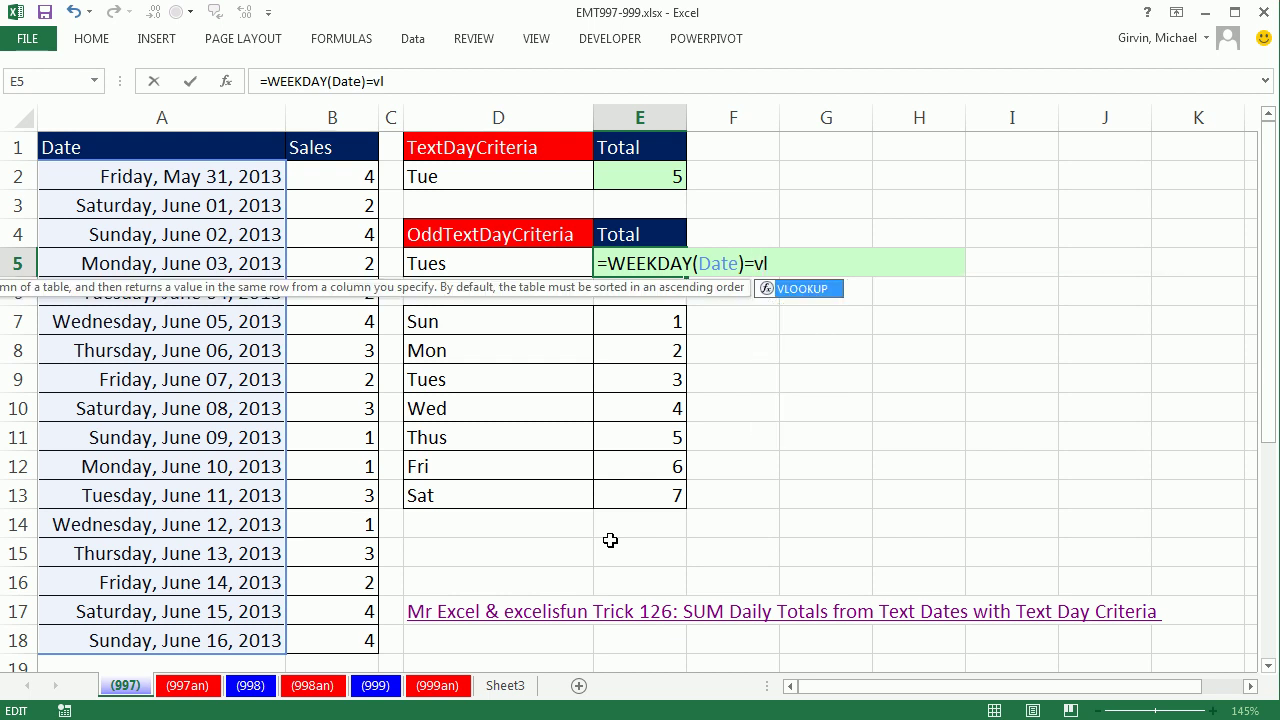
pyautogui.press('Tab')
pyautogui.click(497, 265)
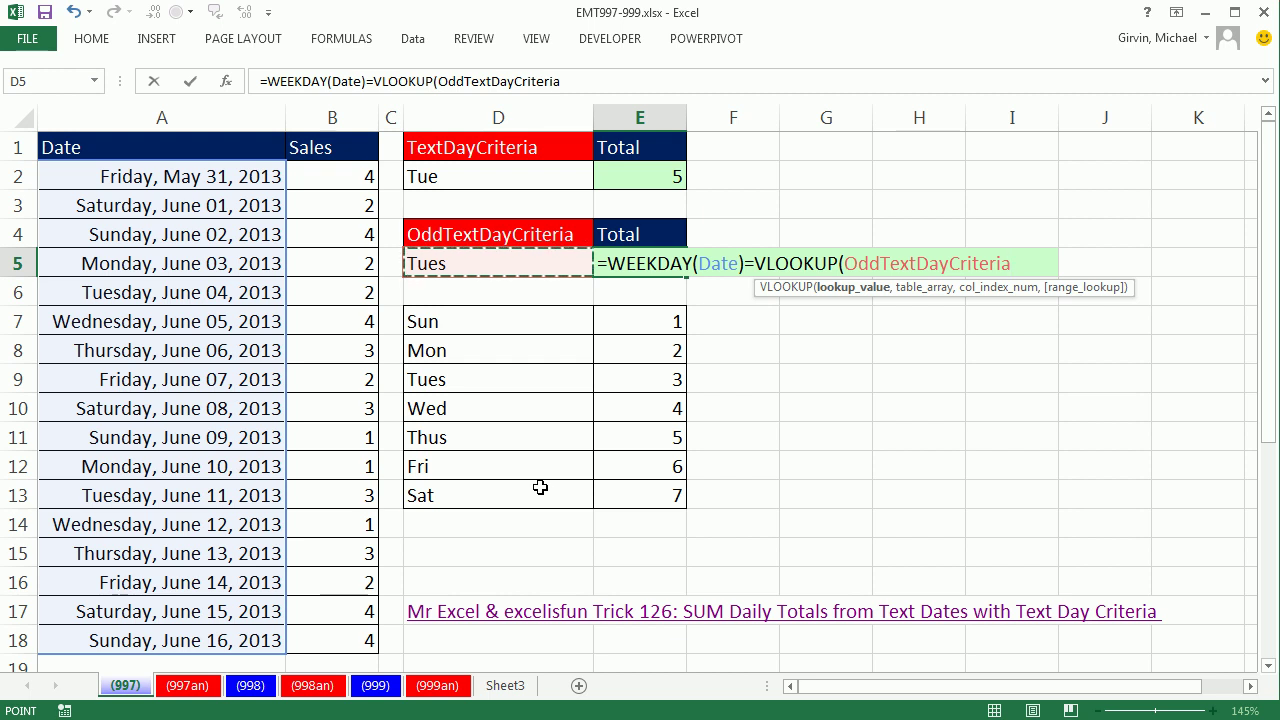
pyautogui.write(',')
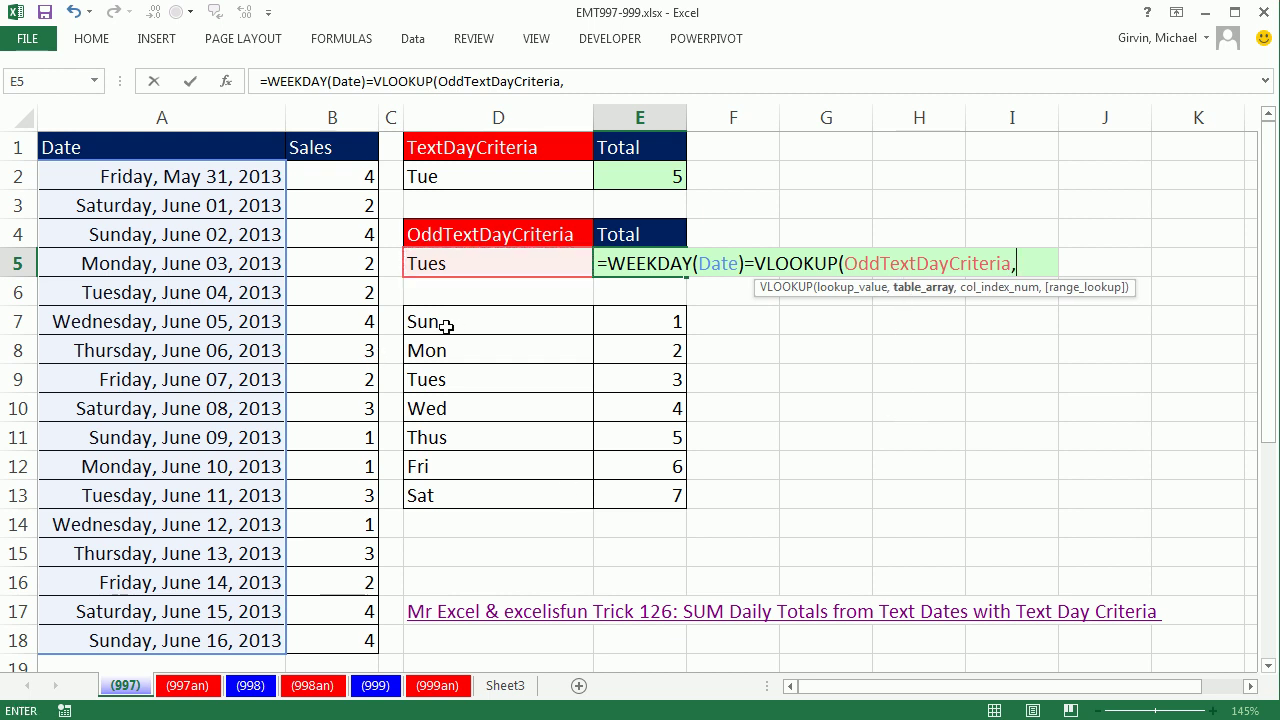
pyautogui.moveTo(445, 325); pyautogui.dragTo(651, 497)
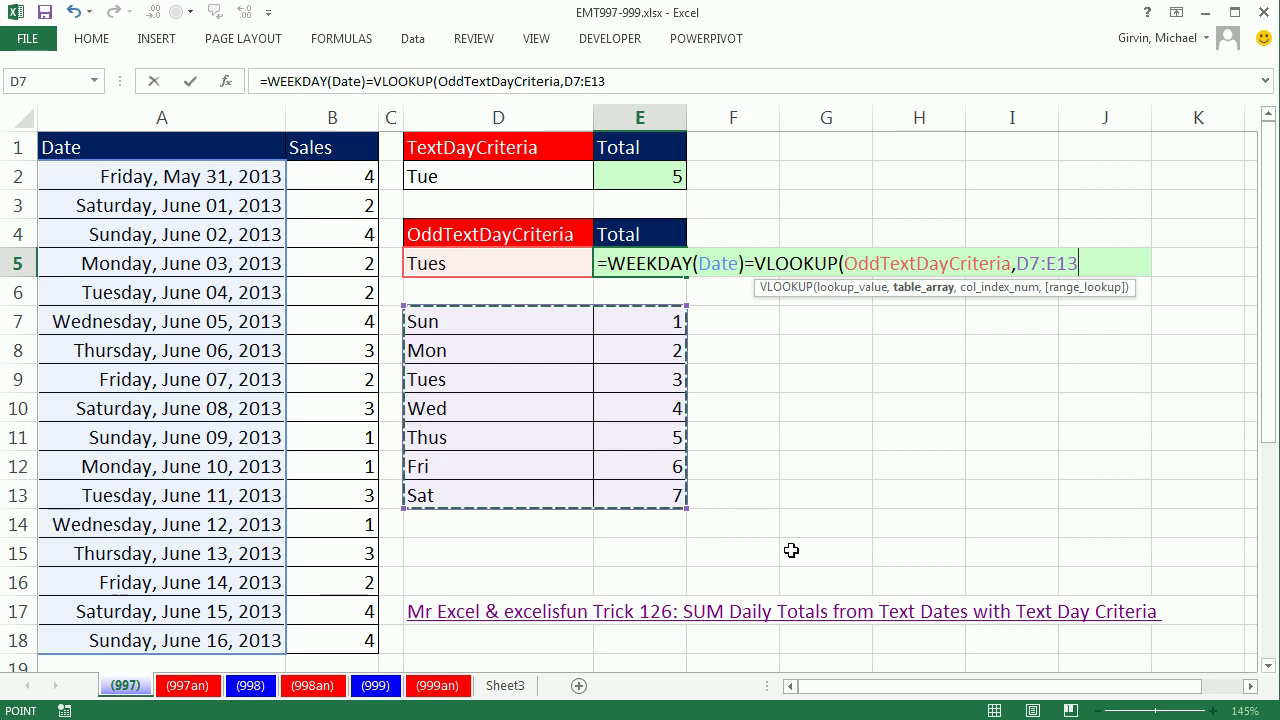
pyautogui.write(',')
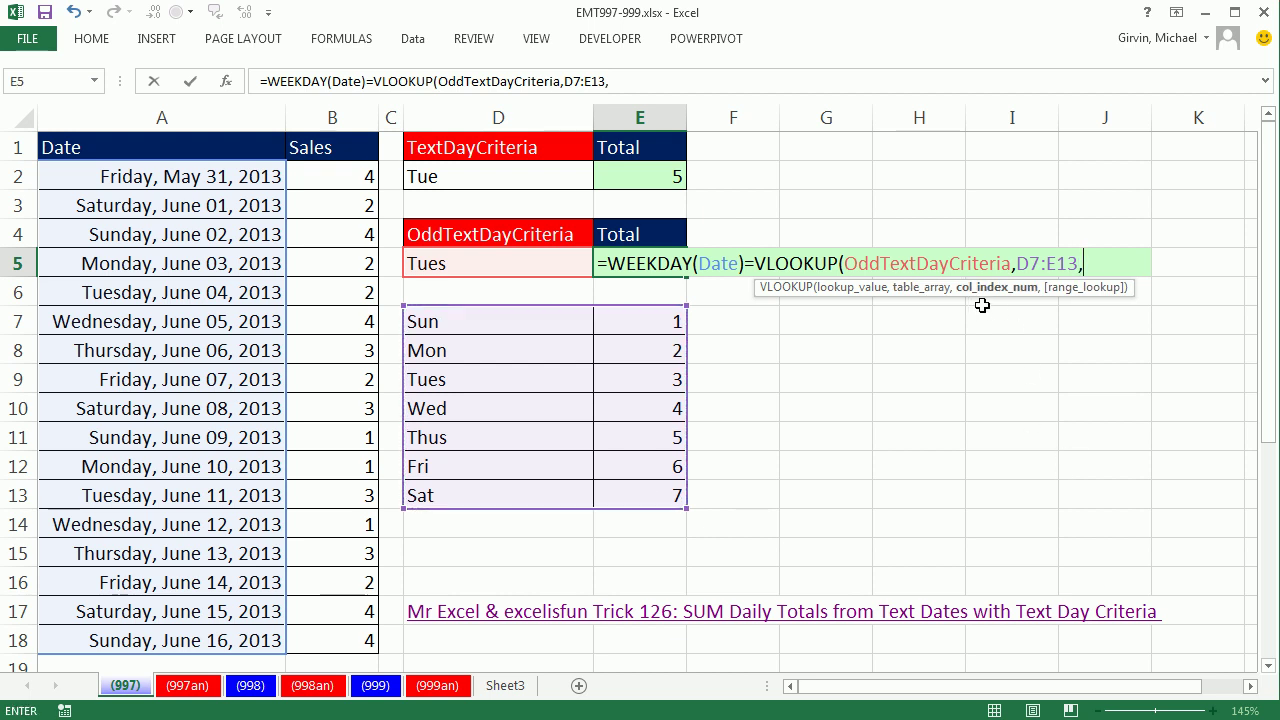
pyautogui.write('2,')
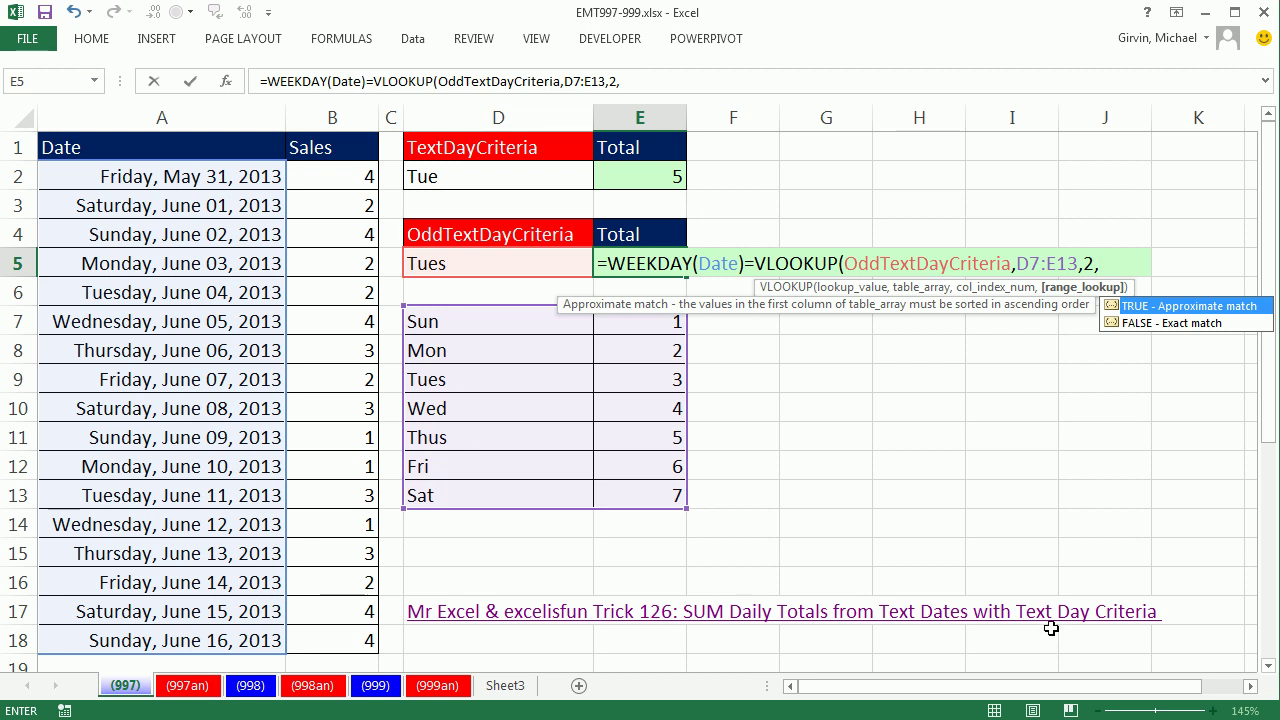
pyautogui.write('0)')
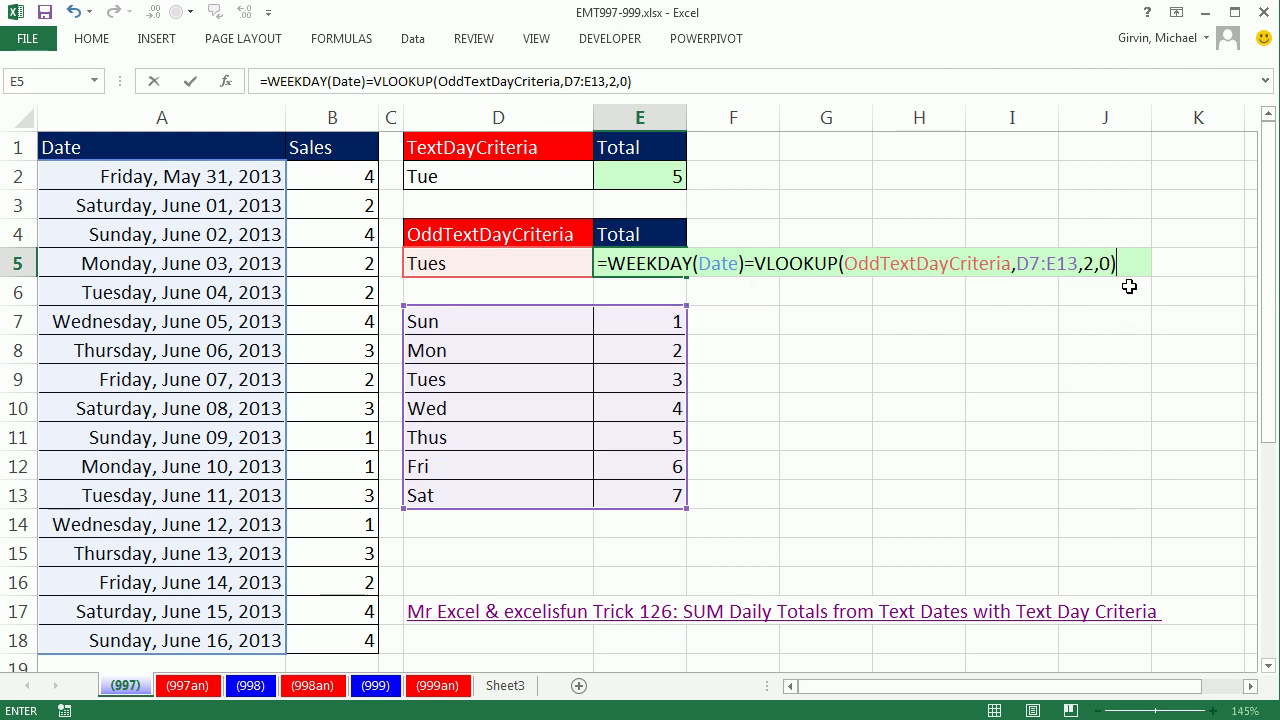
# Select E5's whole formula, preview its TRUE/FALSE results with F9, and restore it
pyautogui.press('F2')
pyautogui.hotkey('shift', 'Home')
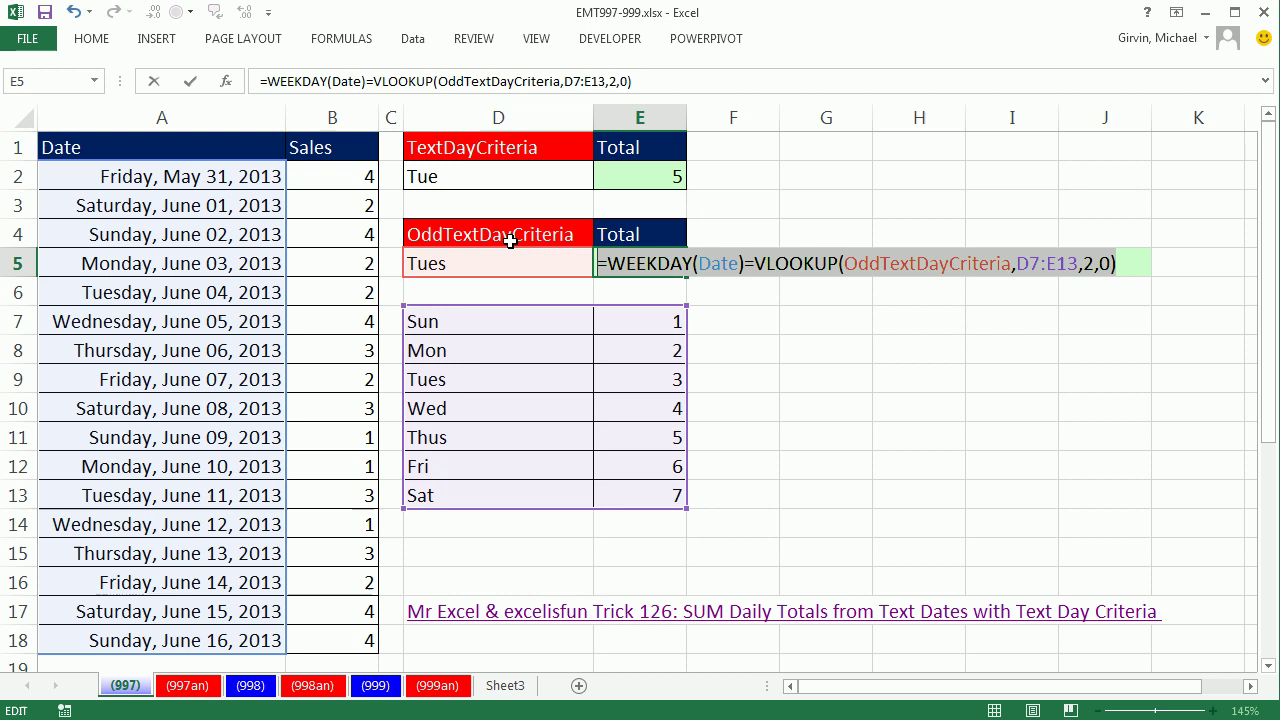
pyautogui.press('F9')
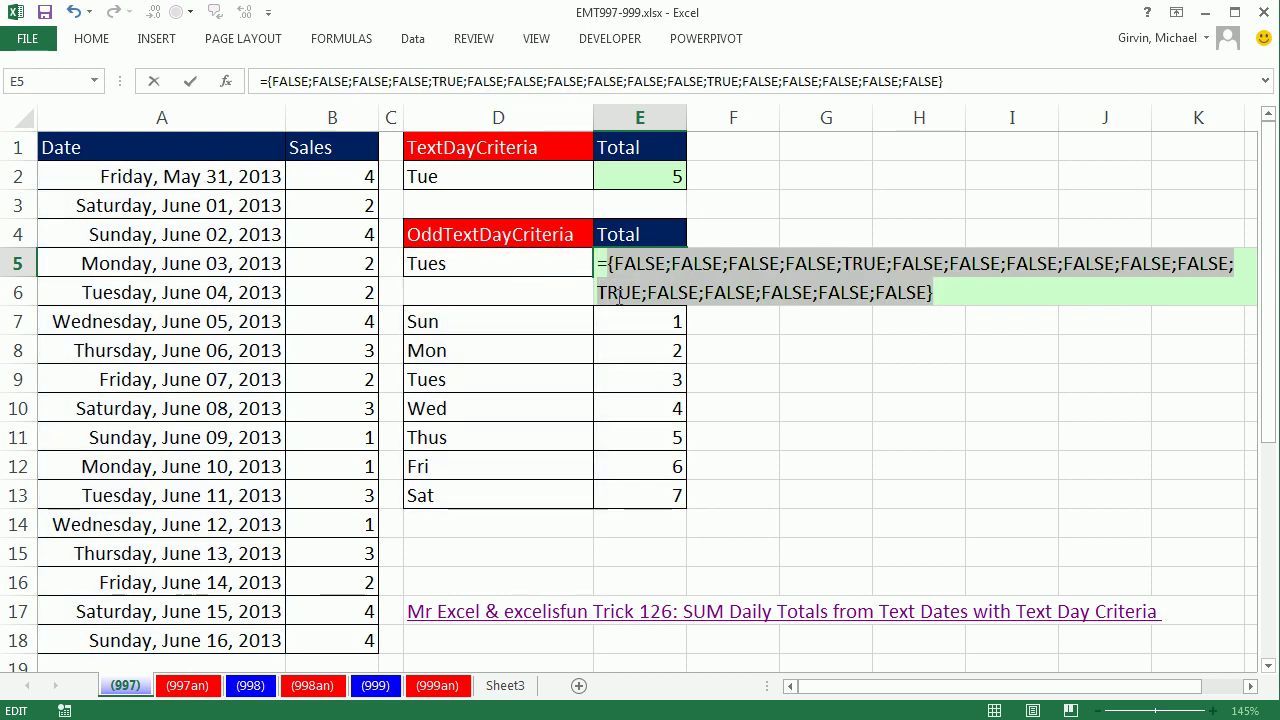
pyautogui.hotkey('ctrl', 'z')
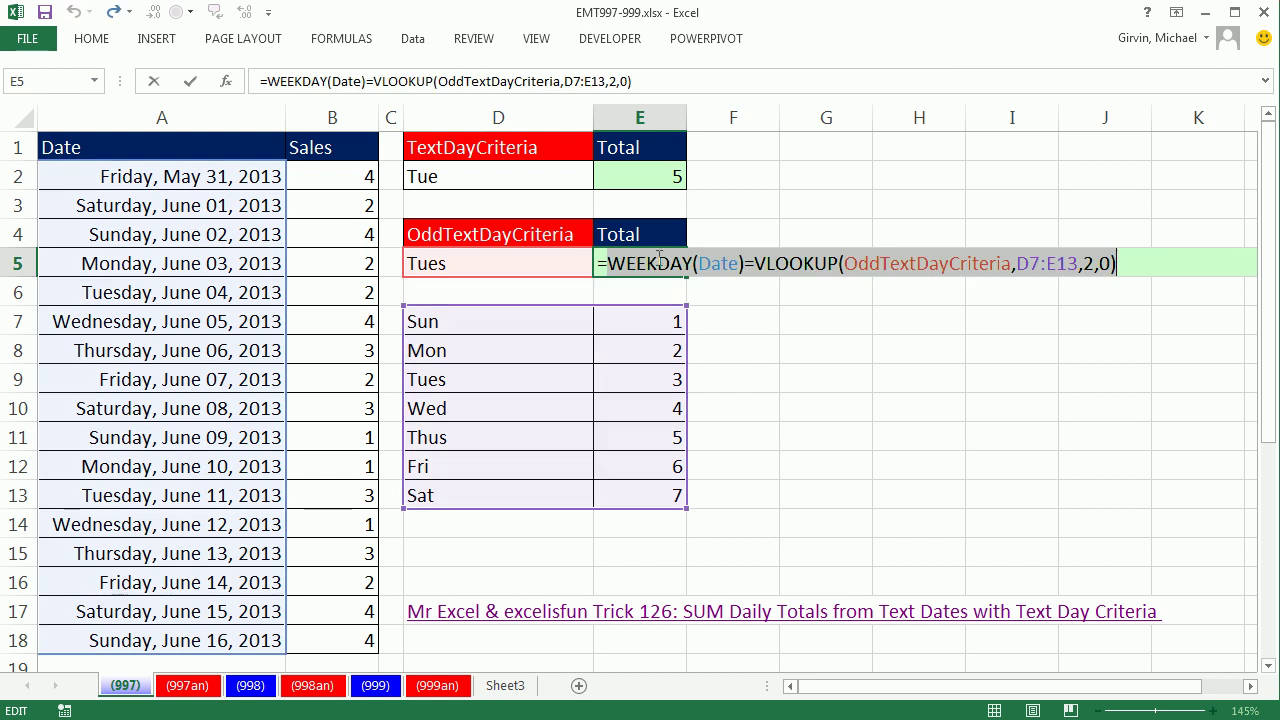
pyautogui.click(607, 264)
# Wrap E5's test in SUMPRODUCT(--(...),Sales) using B2:B18 and enter it, returning 5
pyautogui.write('SUMPRODUCT(')
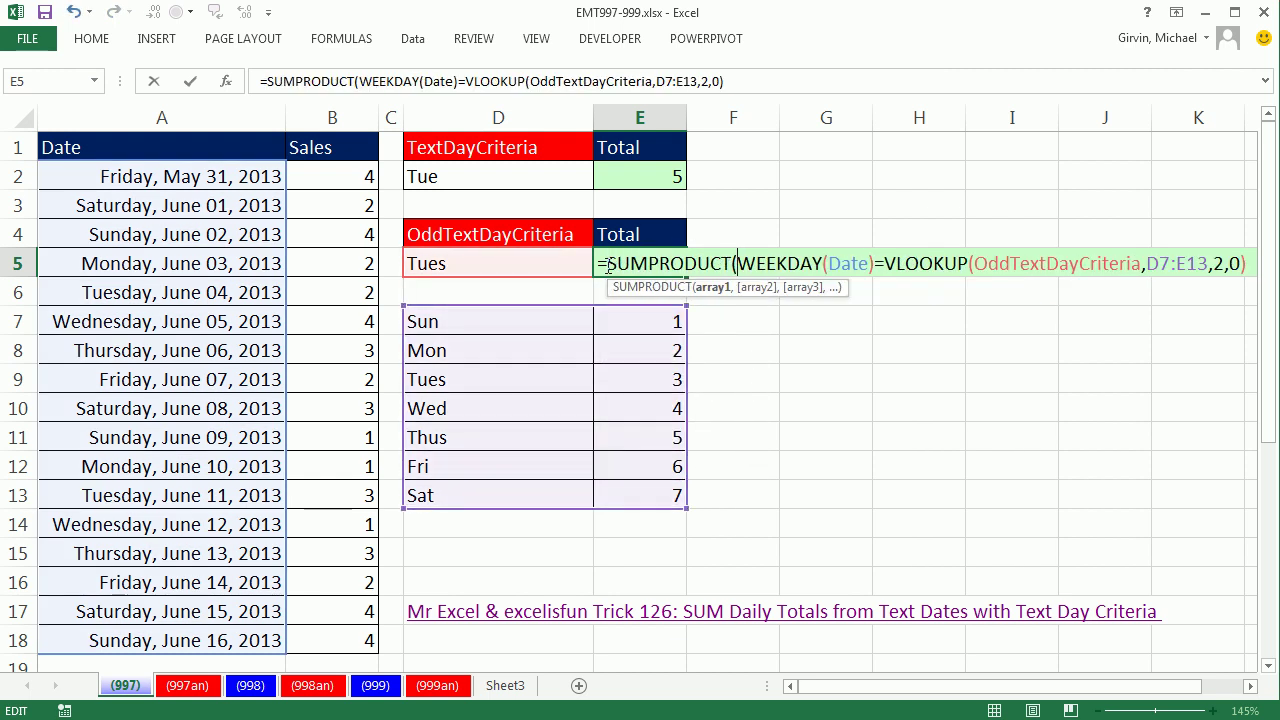
pyautogui.write('--(')
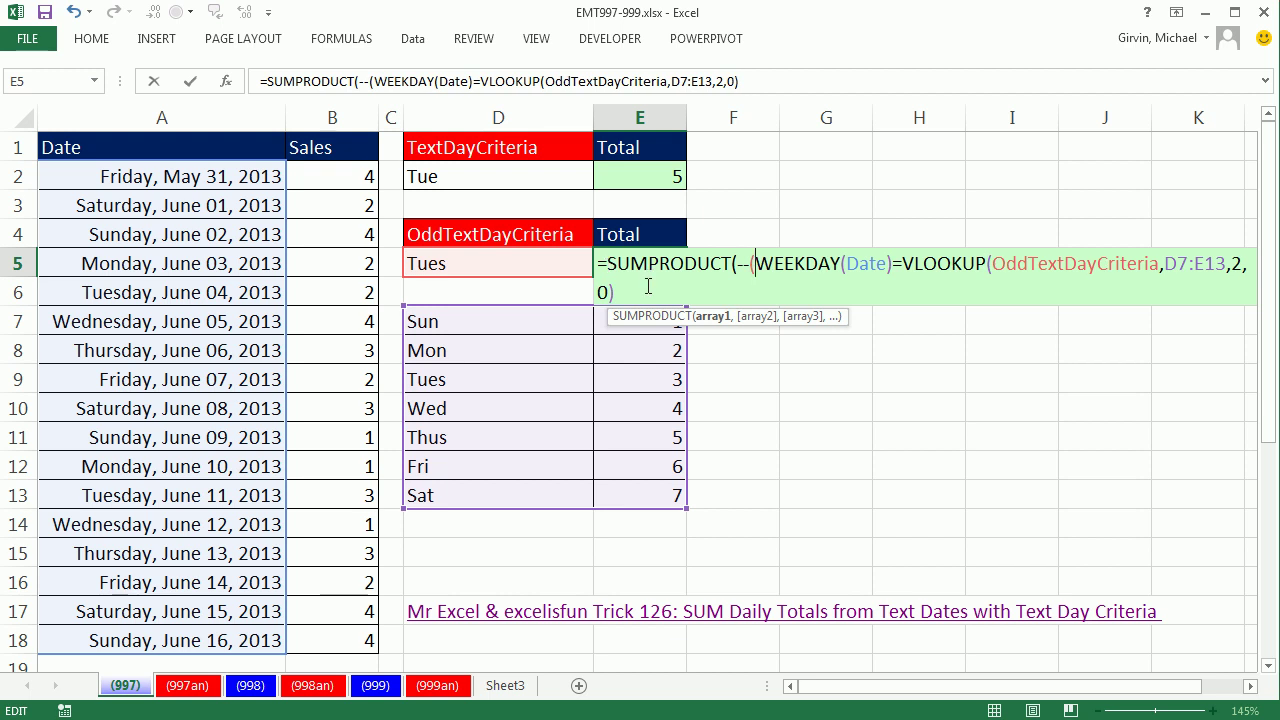
pyautogui.write(',')
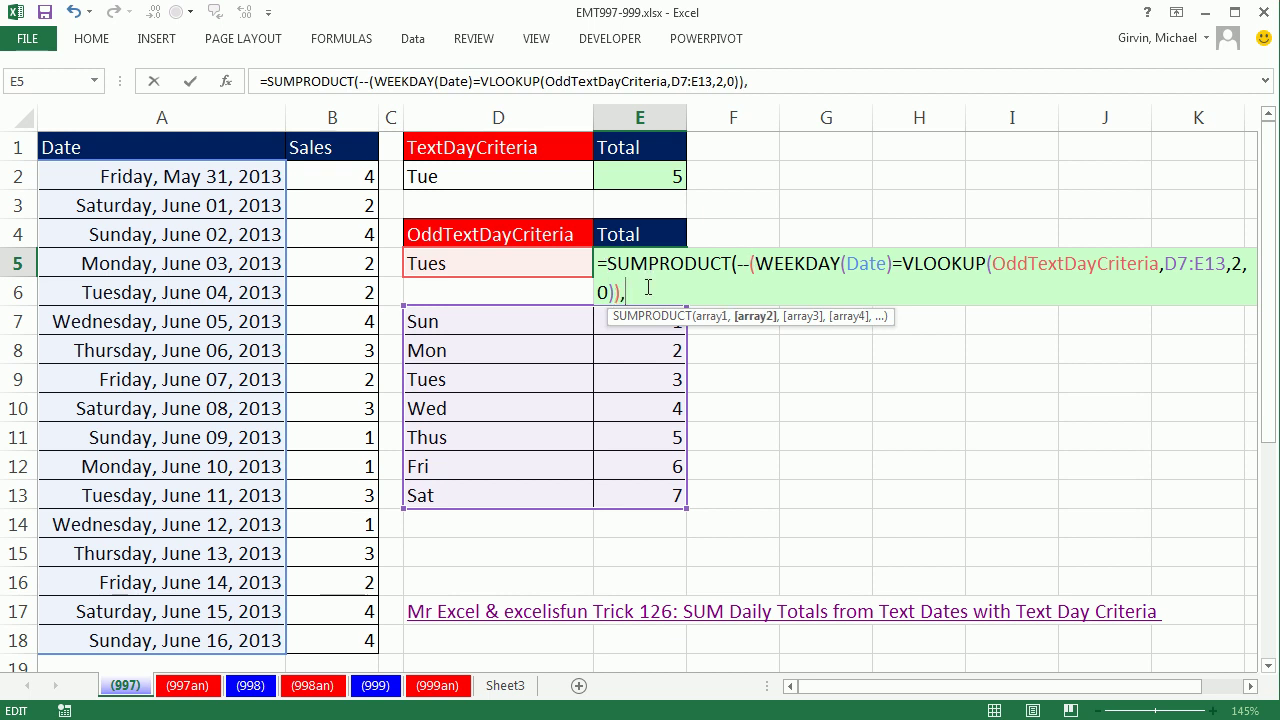
pyautogui.moveTo(334, 170); pyautogui.dragTo(363, 639)
pyautogui.write(')')
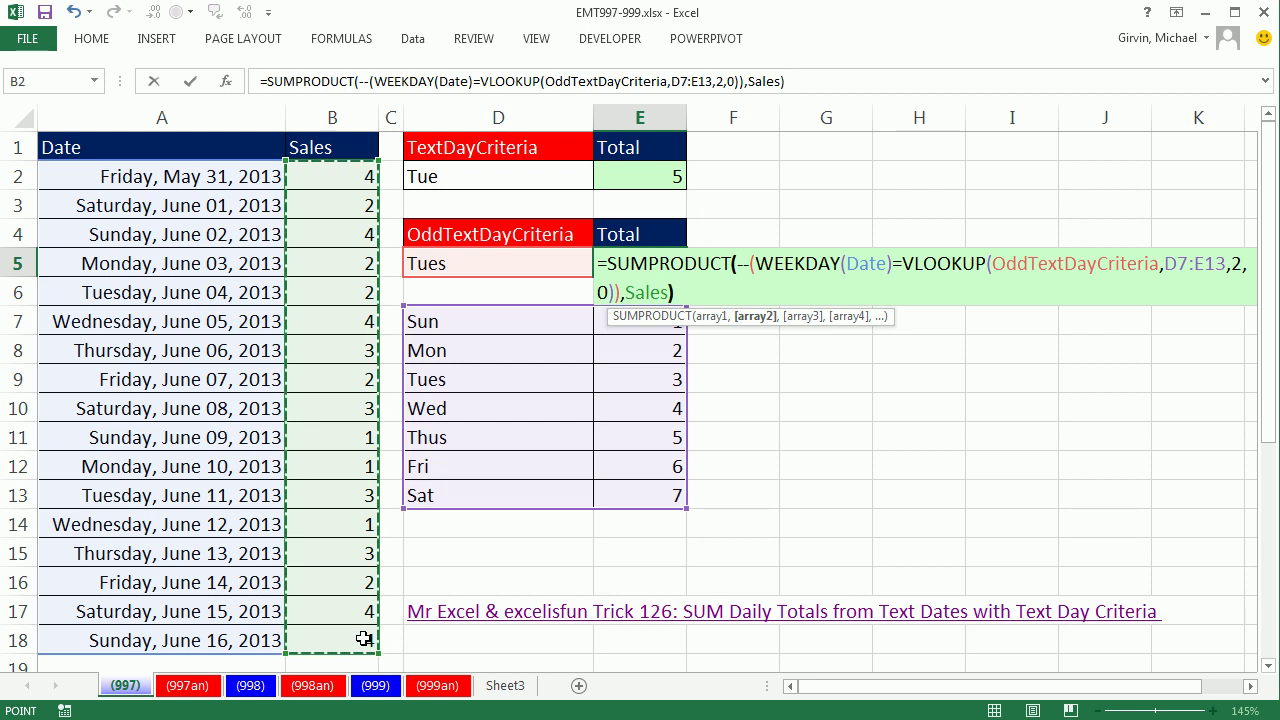
pyautogui.press('Return')
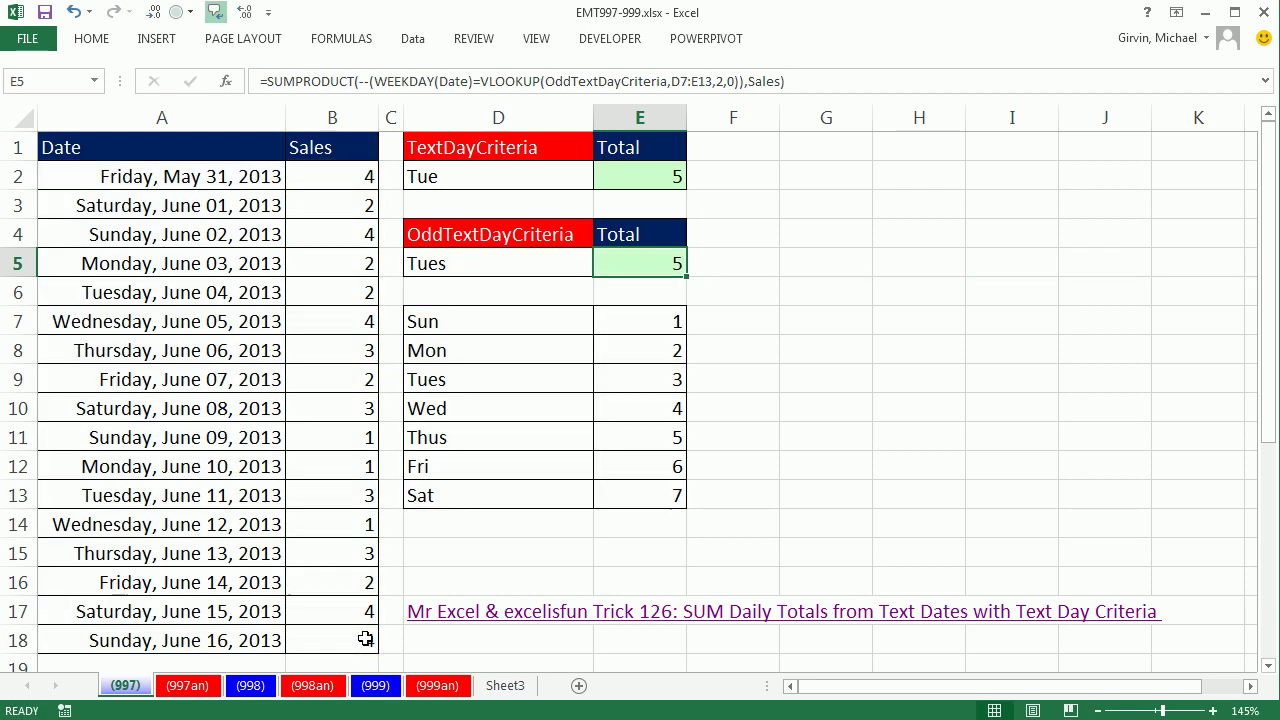
pyautogui.click(471, 321)
pyautogui.moveTo(471, 321); pyautogui.dragTo(645, 493)
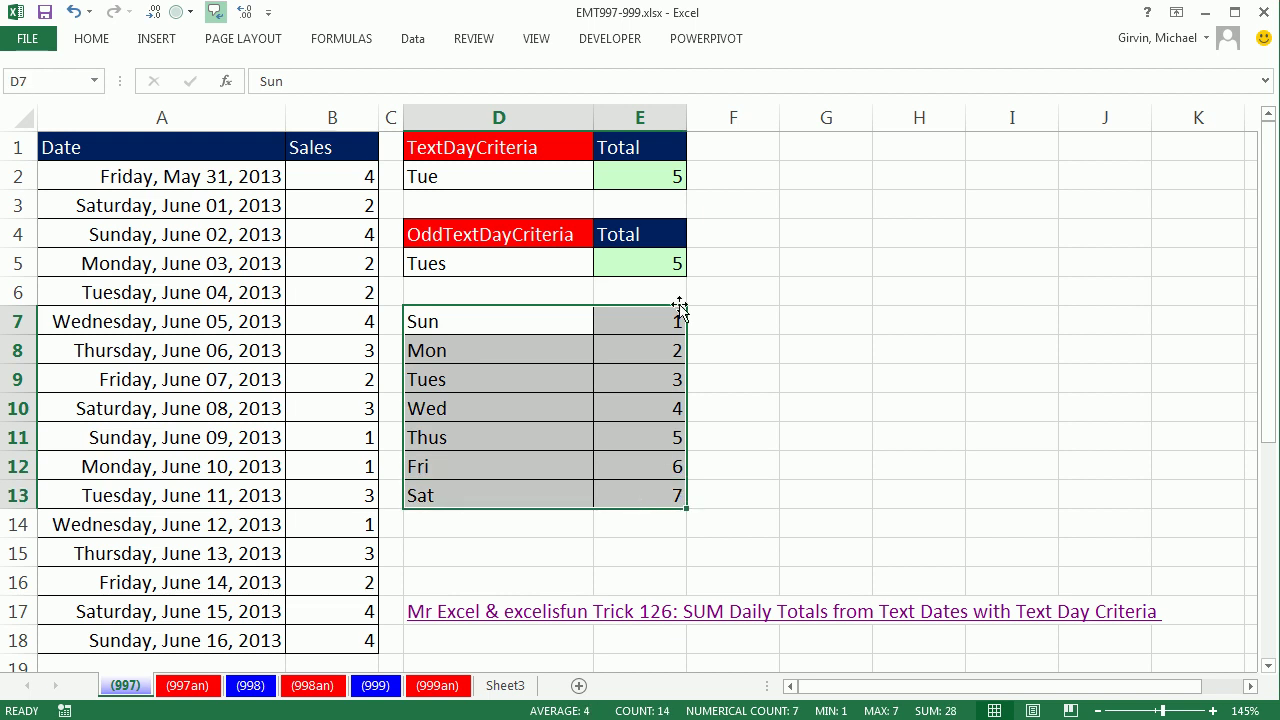
# Convert E5's D7:E13 reference into the {"Sun",1;…;"Sat",7} array constant and confirm the formula
pyautogui.doubleClick(655, 257)
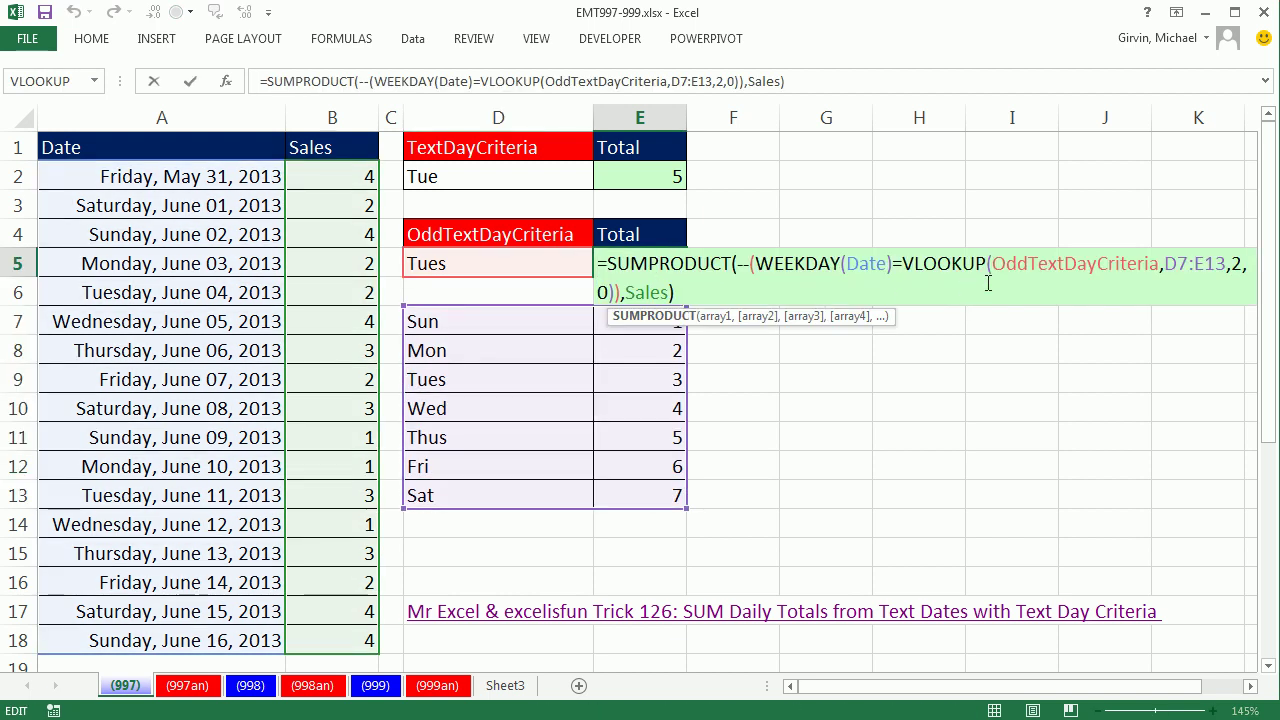
pyautogui.moveTo(1168, 264); pyautogui.dragTo(1226, 266)
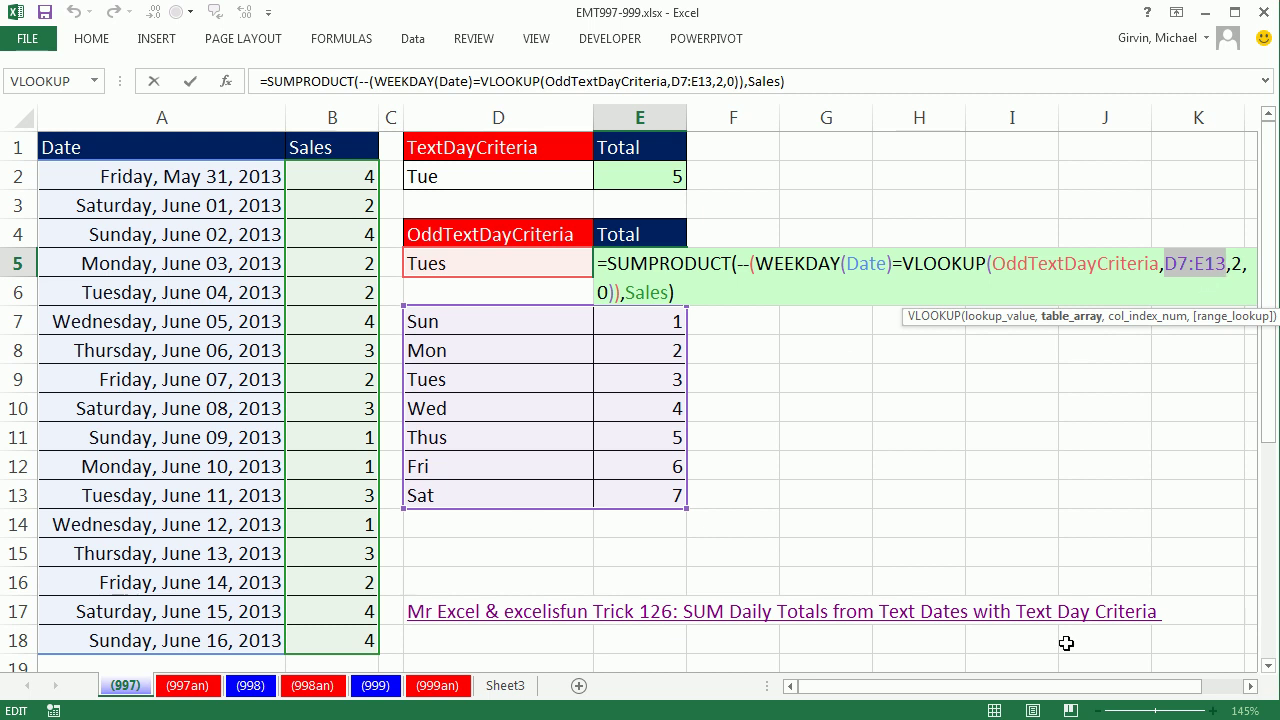
pyautogui.press('F9')
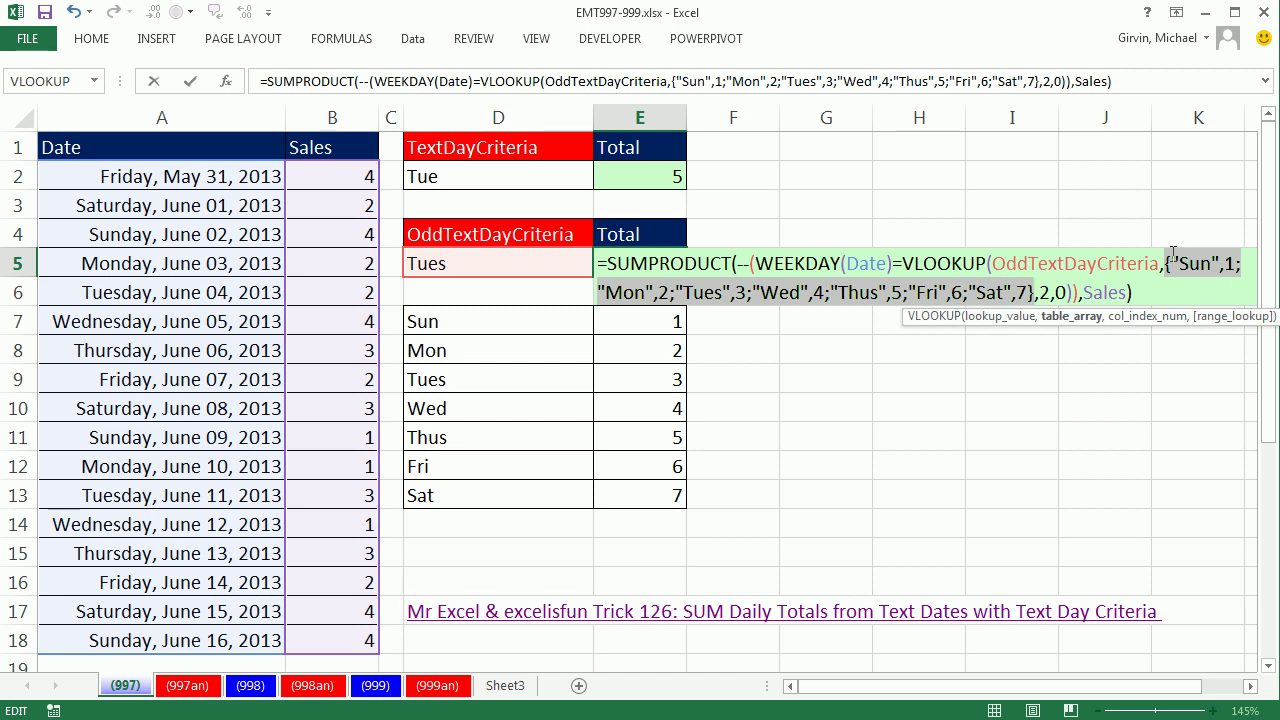
pyautogui.click(1174, 256)
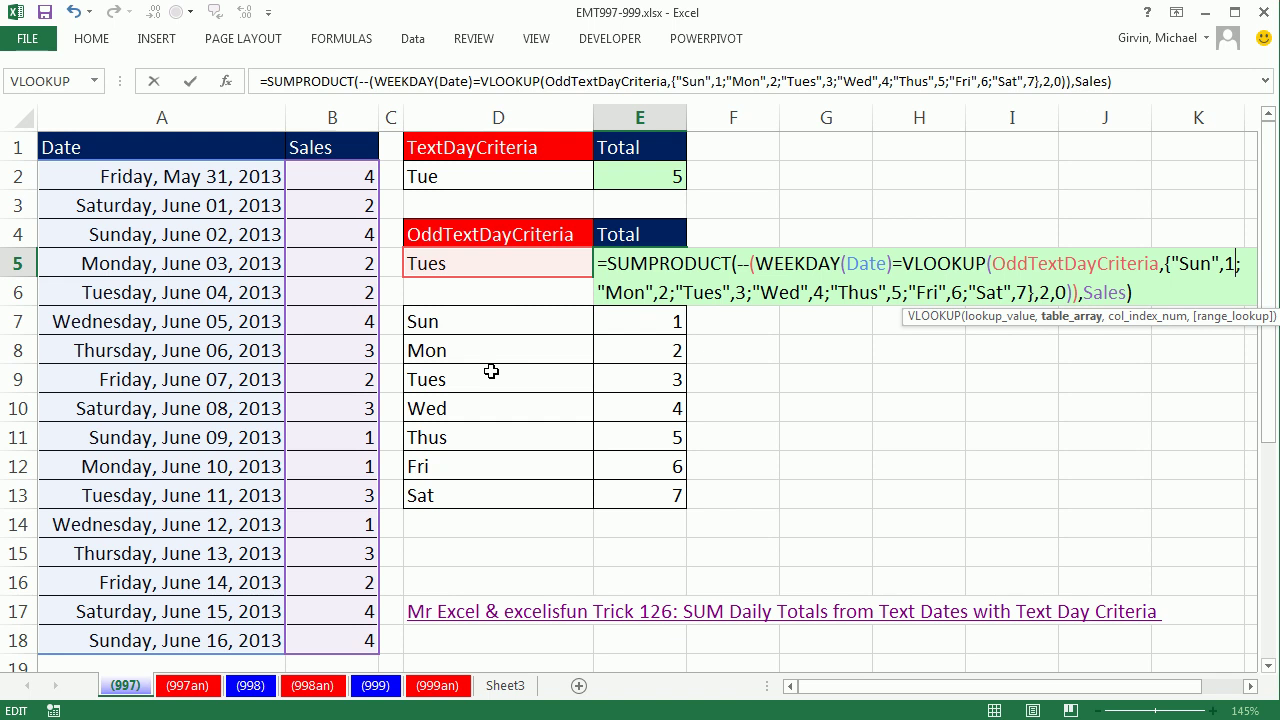
pyautogui.click(1175, 292)
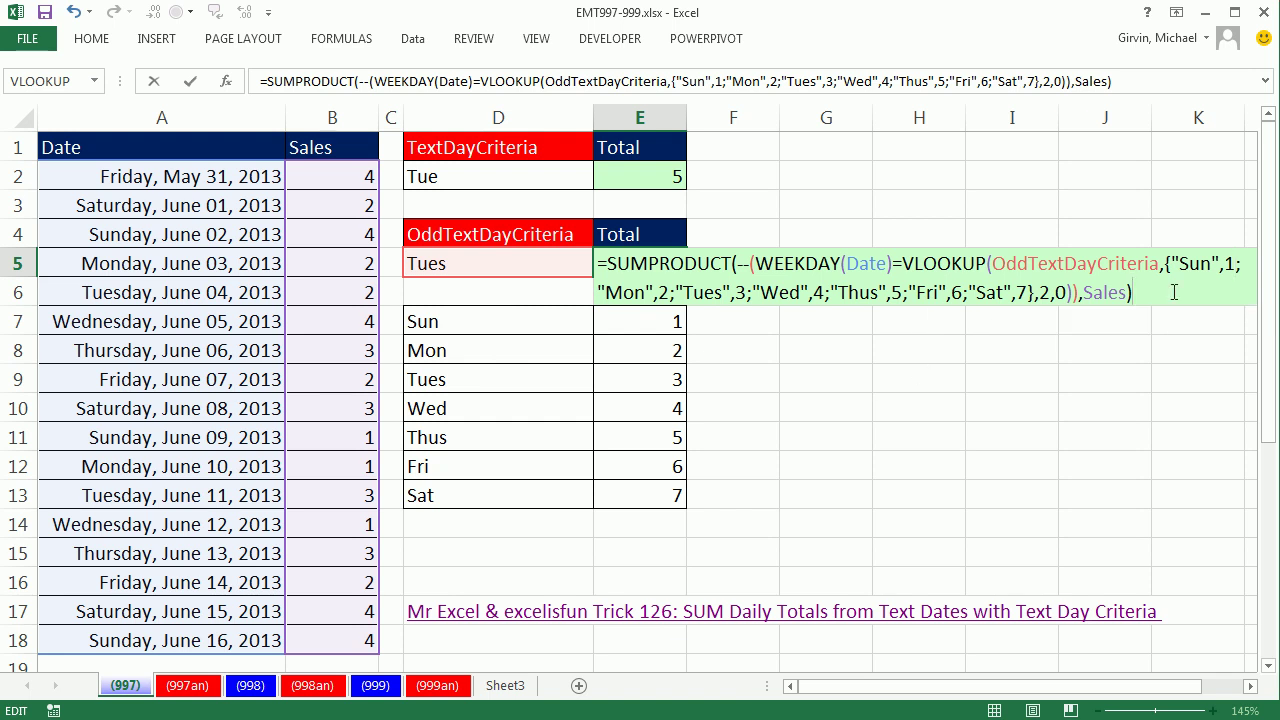
pyautogui.hotkey('ctrl', 'Return')
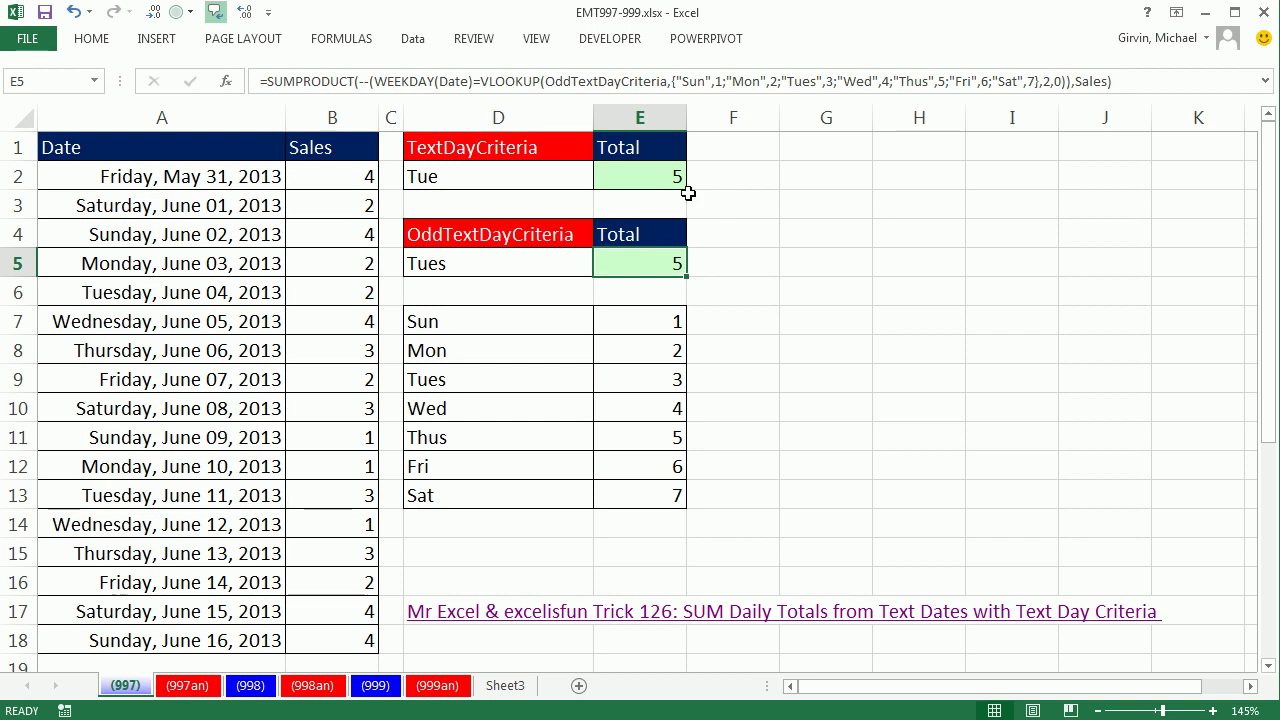
# In Name Manager (Ctrl+F3), select all eight defined names, delete them, and close
pyautogui.click(338, 42)
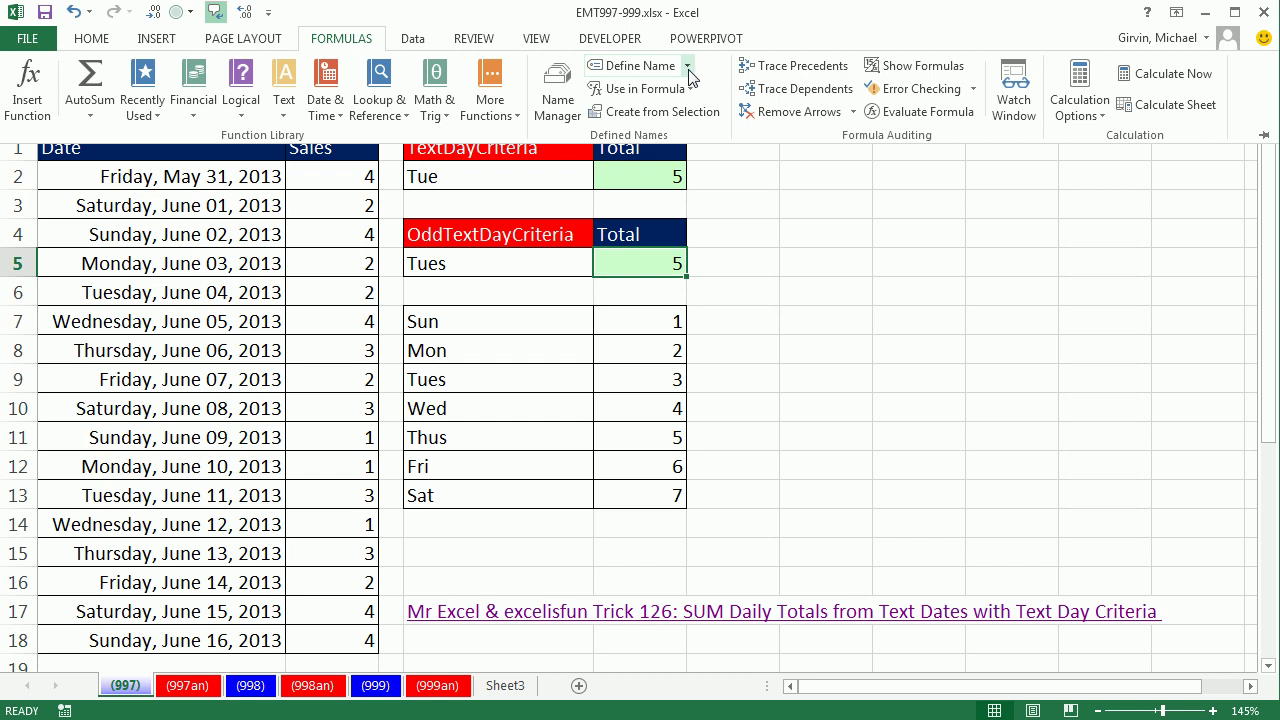
pyautogui.click(558, 105)
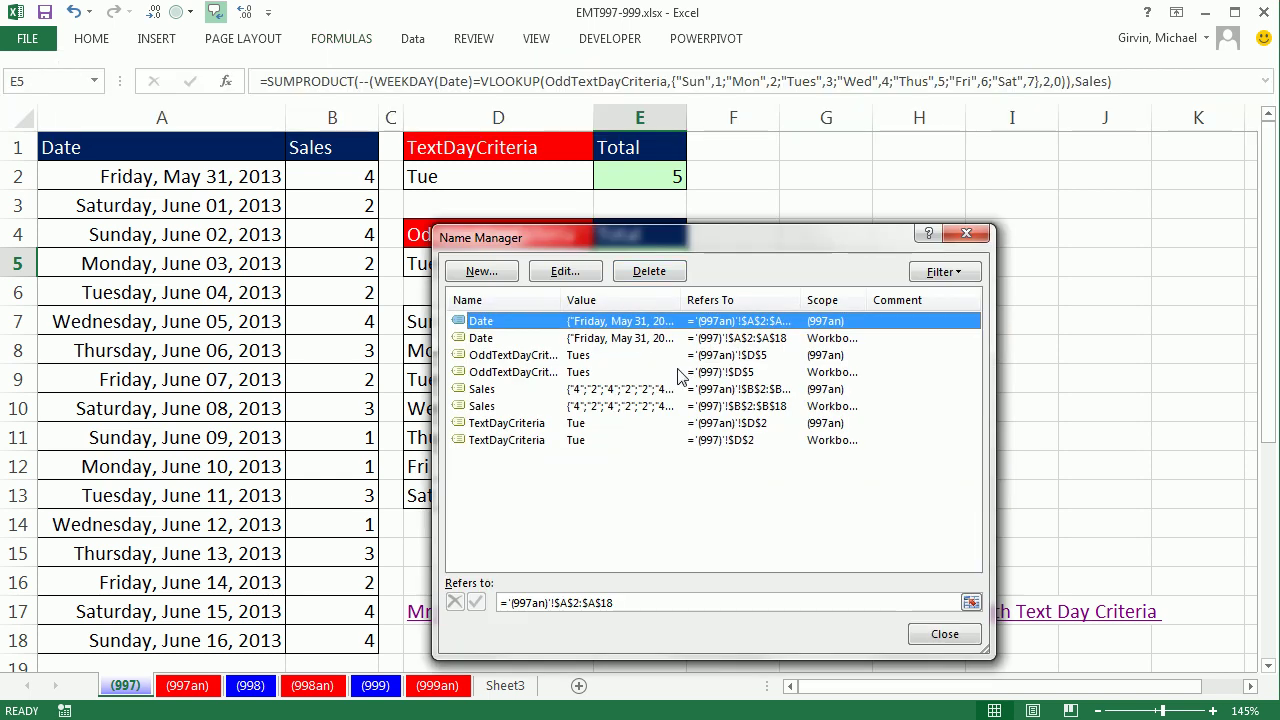
pyautogui.press('Escape')
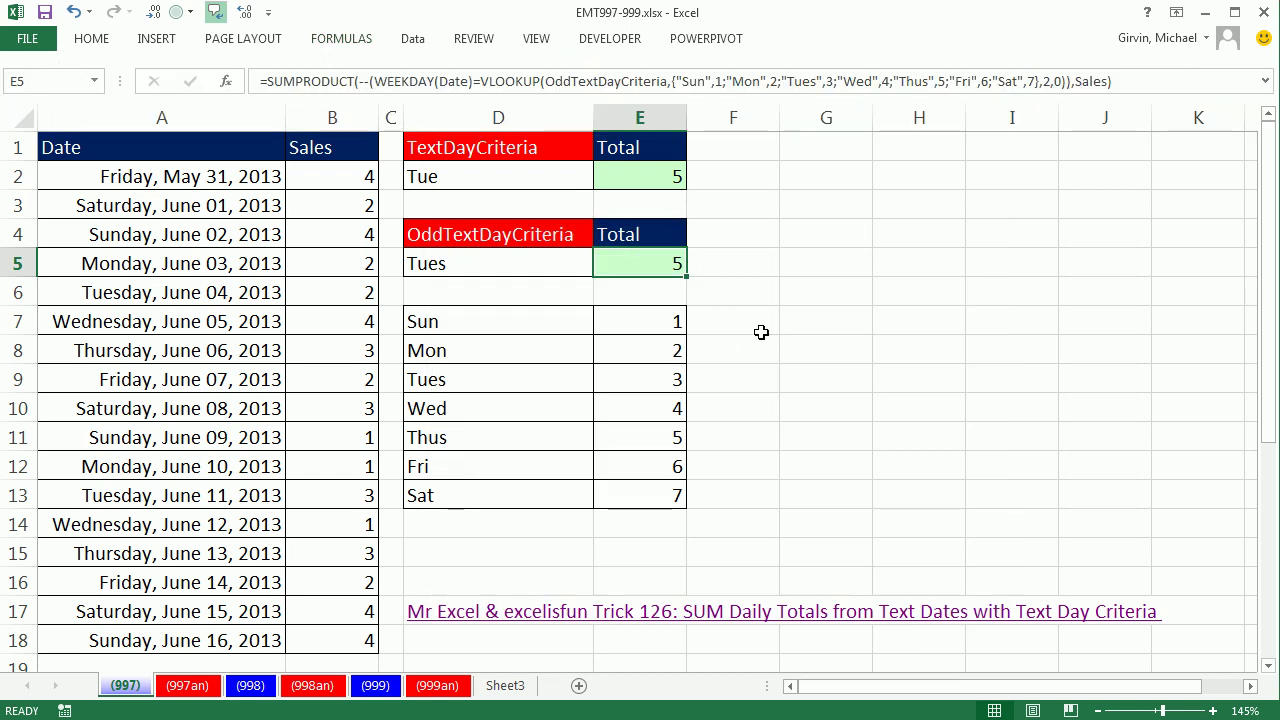
pyautogui.hotkey('ctrl', 'F3')
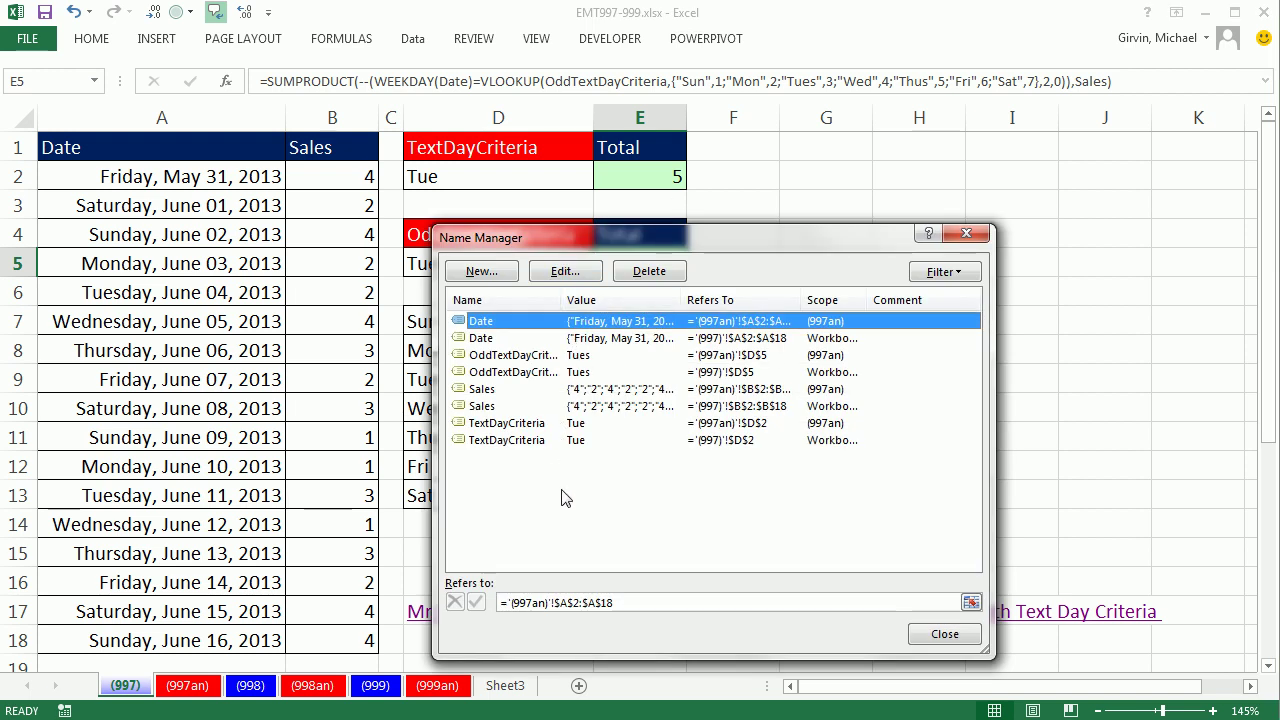
pyautogui.keyDown('shift'); pyautogui.click(524, 441); pyautogui.keyUp('shift')
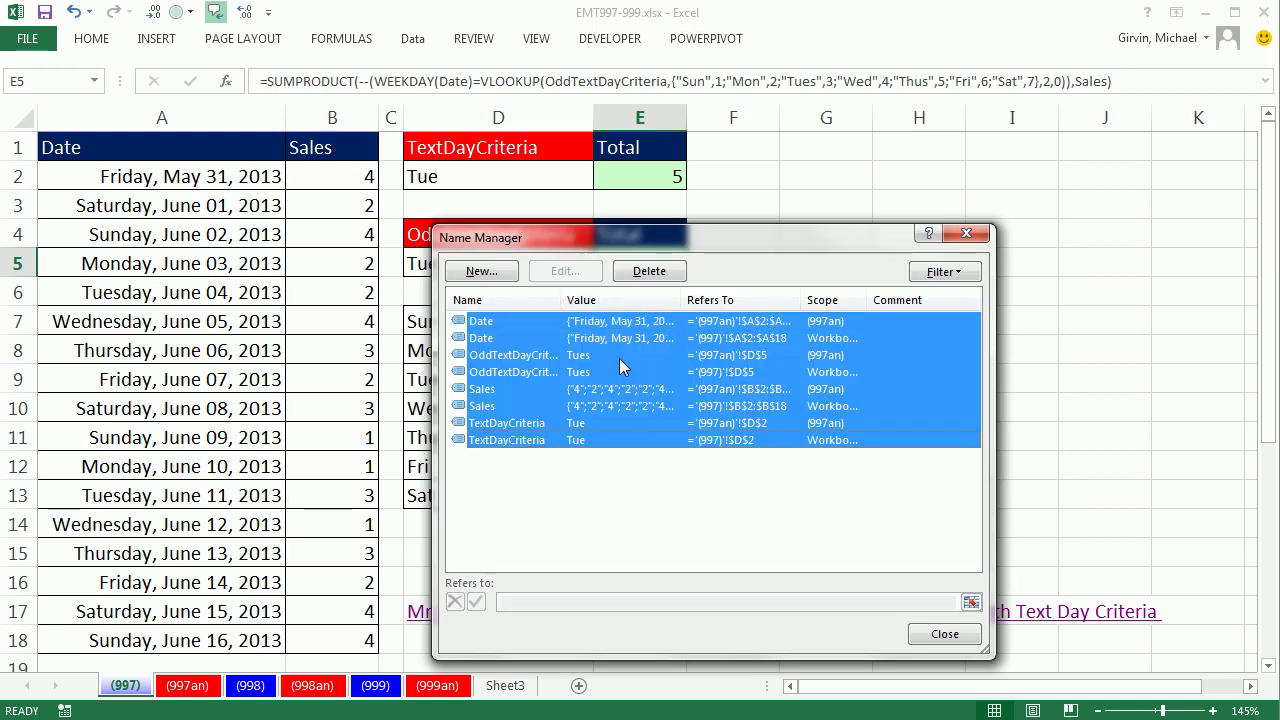
pyautogui.click(649, 271)
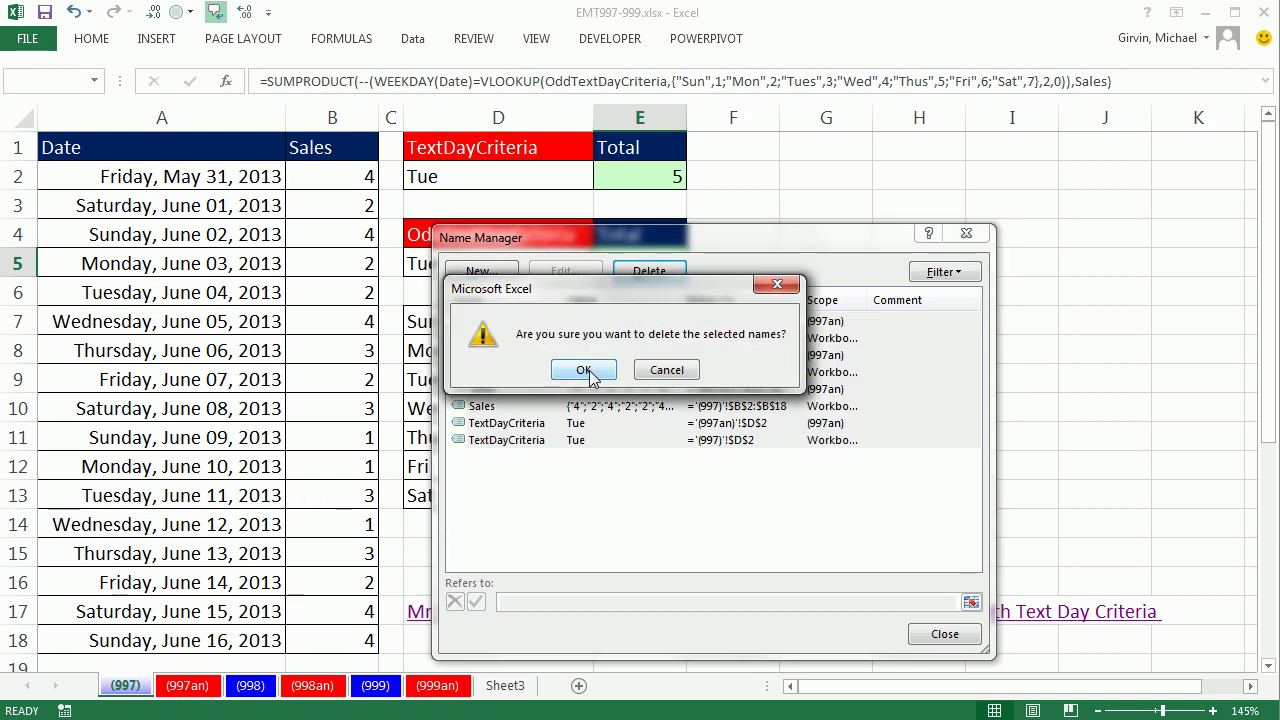
pyautogui.click(584, 370)
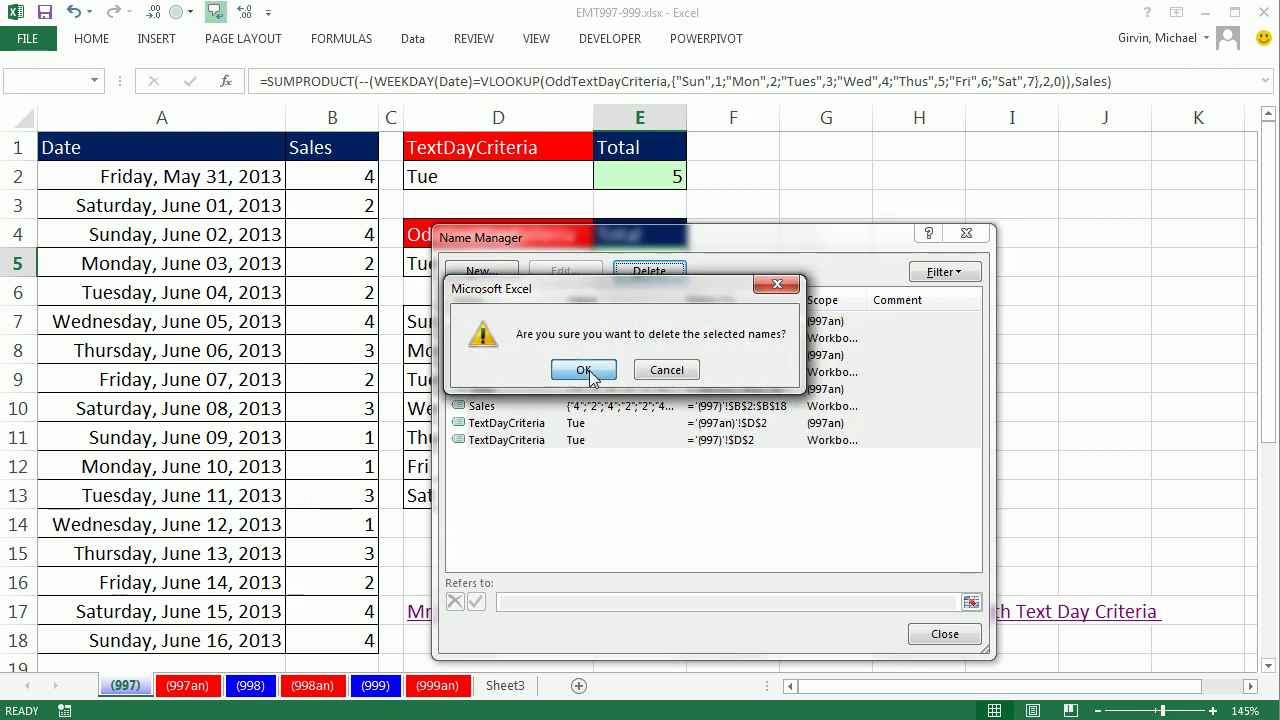
pyautogui.click(942, 634)
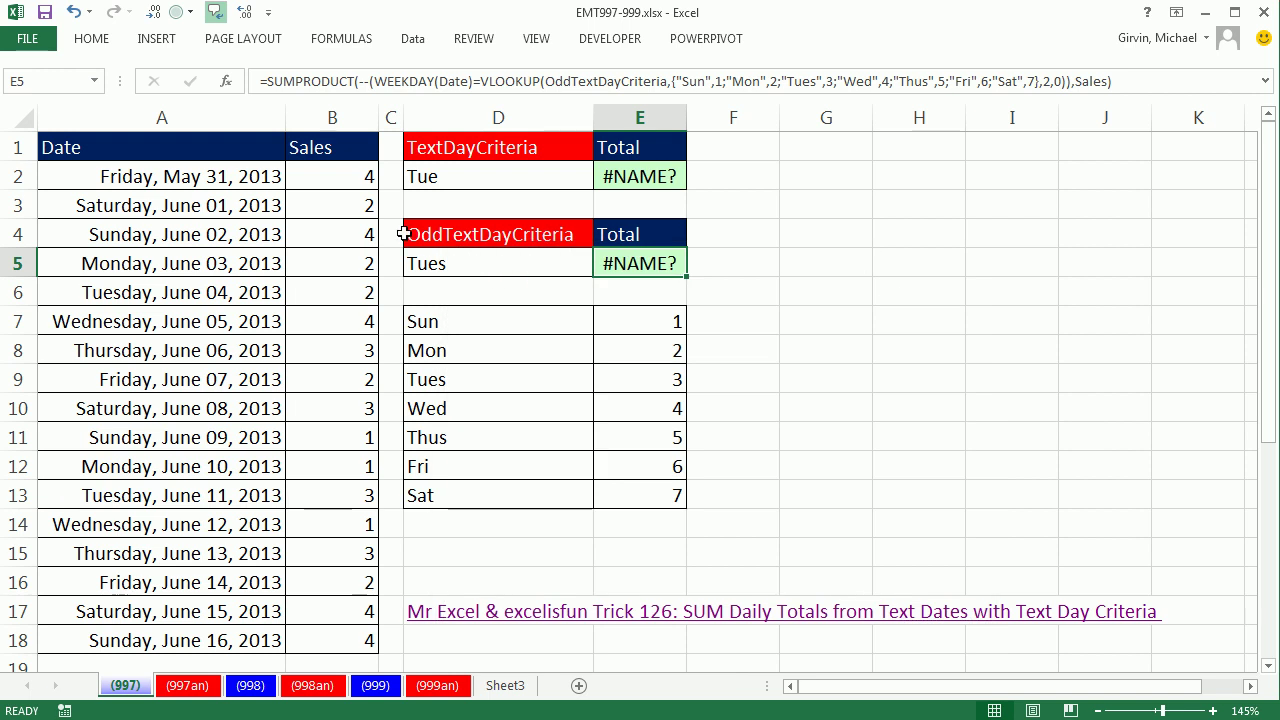
# Select the Date and Sales table with headers plus the criteria cells D1:D2 and D4:D5
pyautogui.moveTo(224, 177); pyautogui.dragTo(240, 645)
pyautogui.moveTo(302, 178); pyautogui.dragTo(346, 623)
pyautogui.click(509, 180)
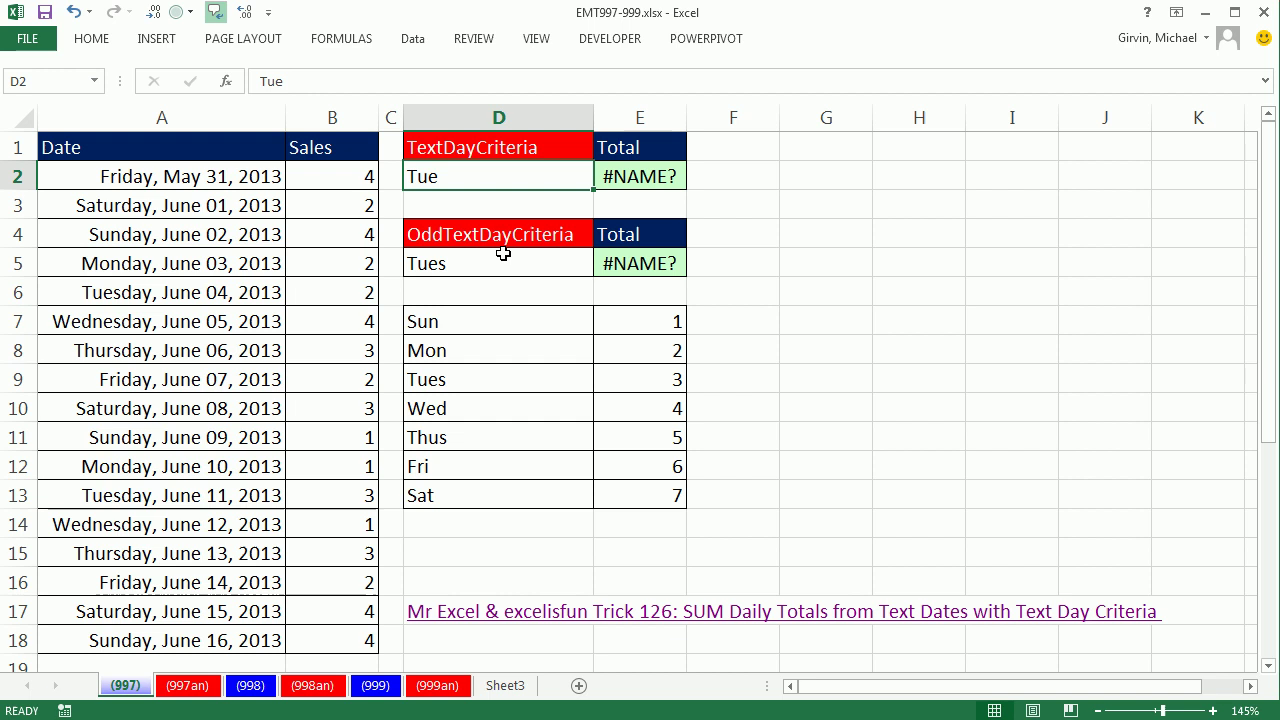
pyautogui.click(502, 258)
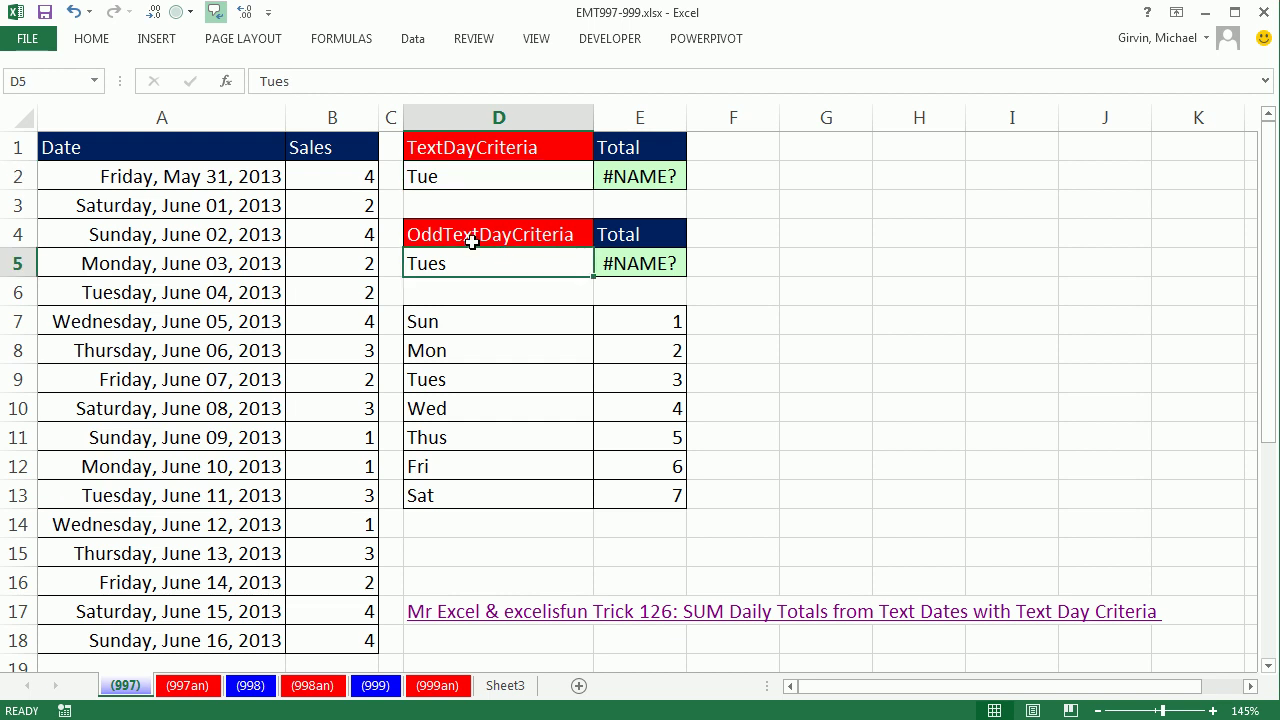
pyautogui.click(160, 147)
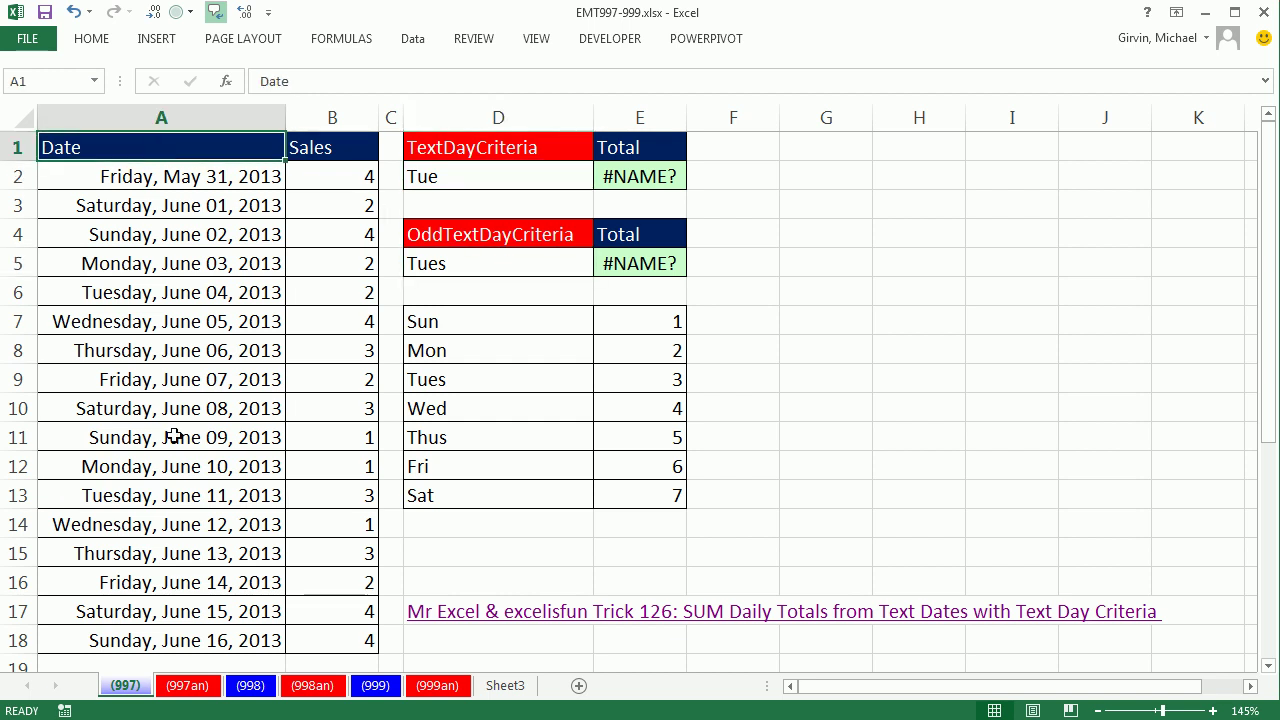
pyautogui.click(506, 147)
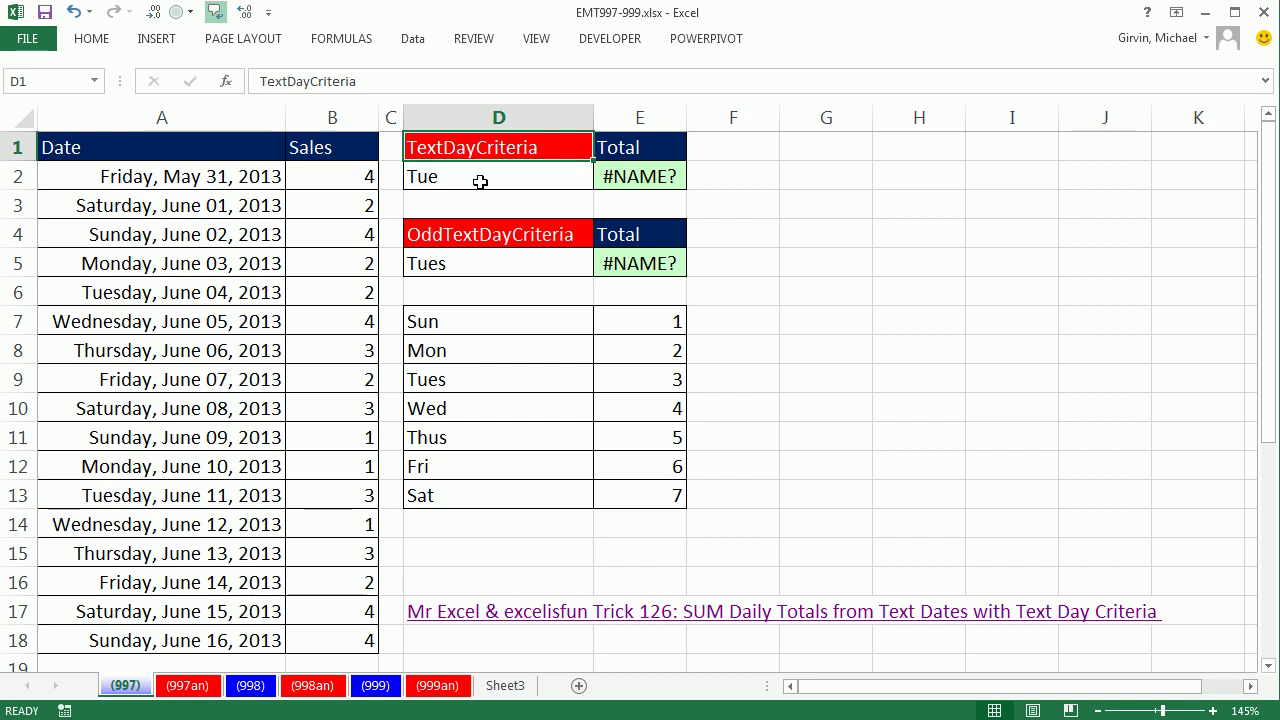
pyautogui.moveTo(186, 155); pyautogui.dragTo(334, 640)
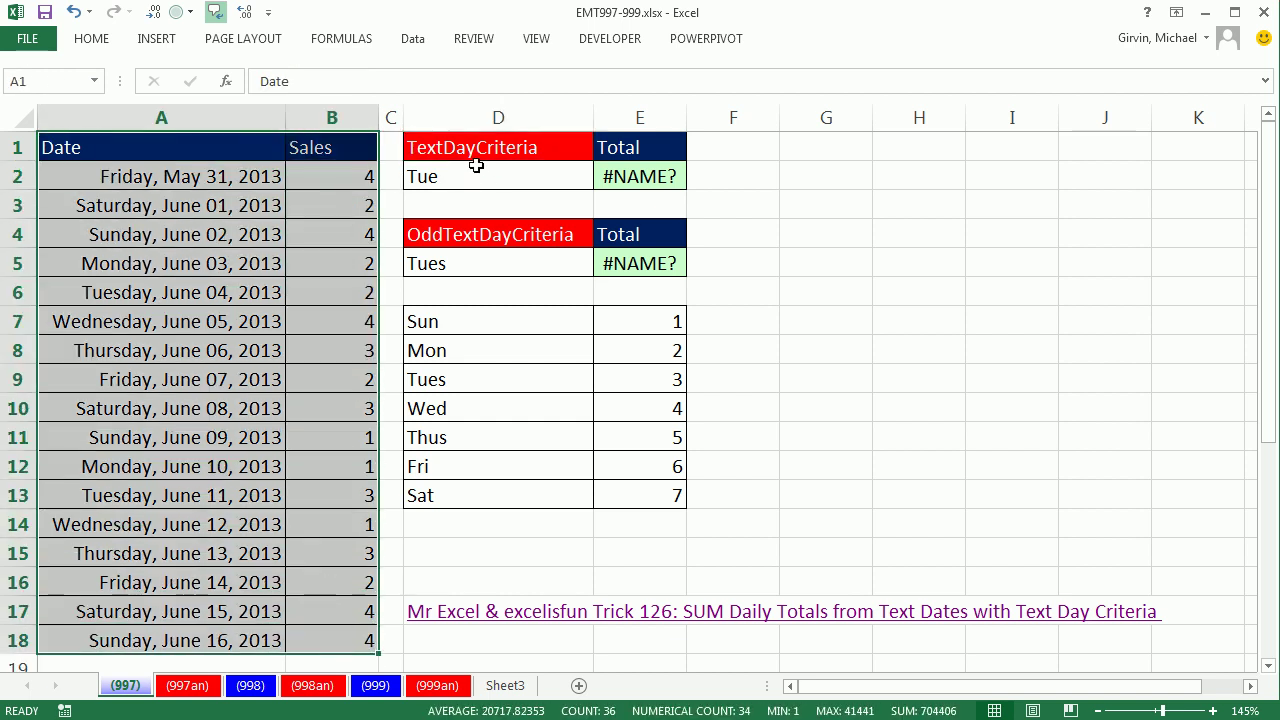
pyautogui.keyDown('ctrl'); pyautogui.moveTo(478, 157); pyautogui.dragTo(477, 168); pyautogui.keyUp('ctrl')
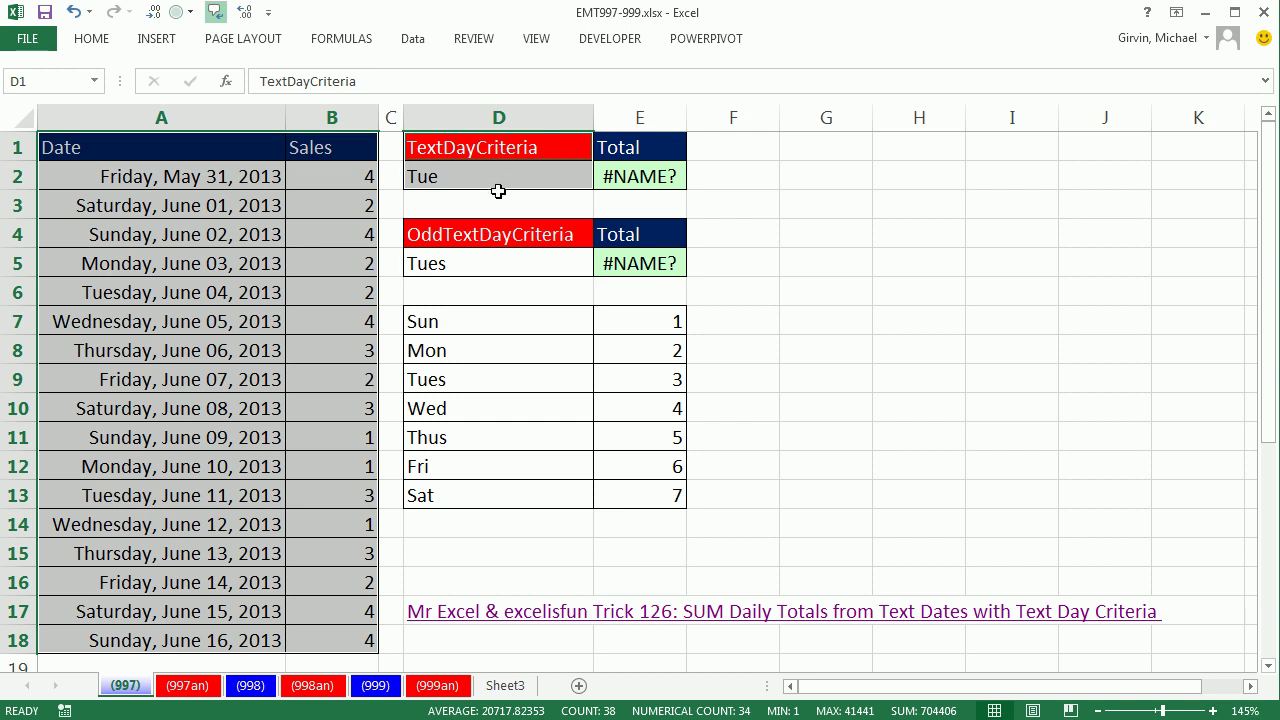
pyautogui.keyDown('ctrl'); pyautogui.moveTo(452, 234); pyautogui.dragTo(456, 257); pyautogui.keyUp('ctrl')
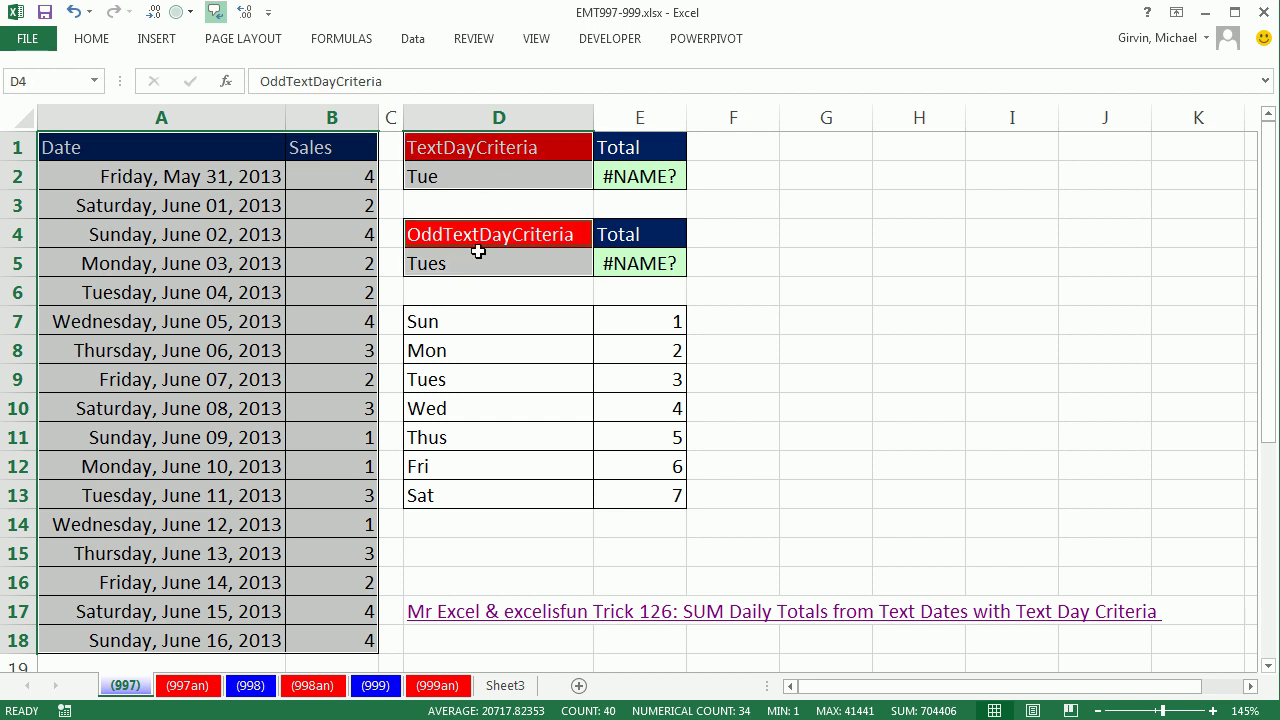
# Create names from the selection's top-row headers only, with Left column unchecked
pyautogui.click(340, 40)
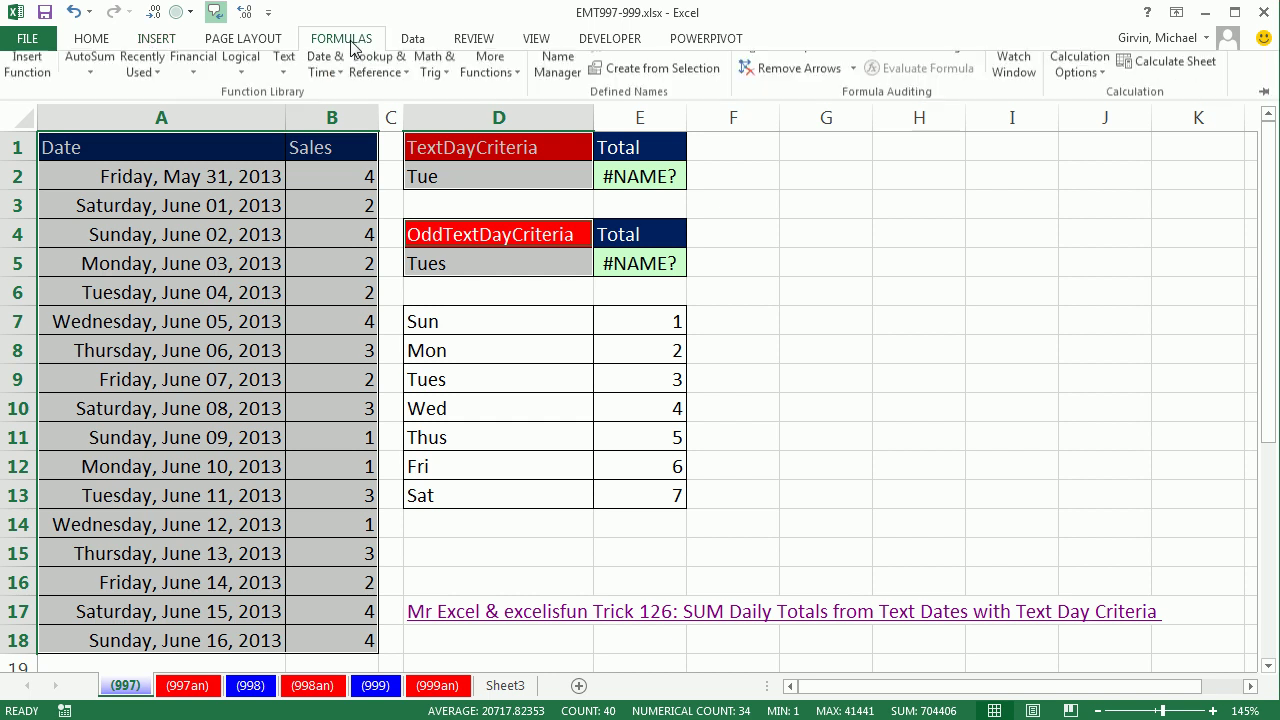
pyautogui.click(690, 68)
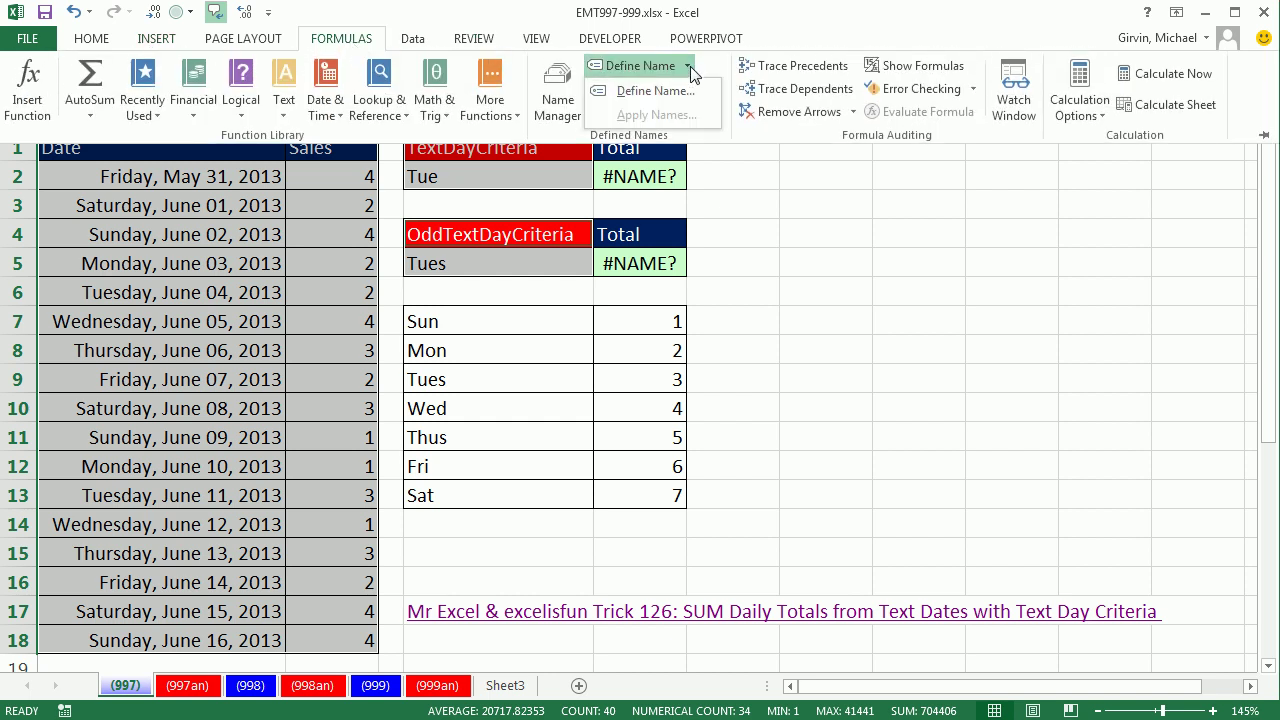
pyautogui.click(688, 66)
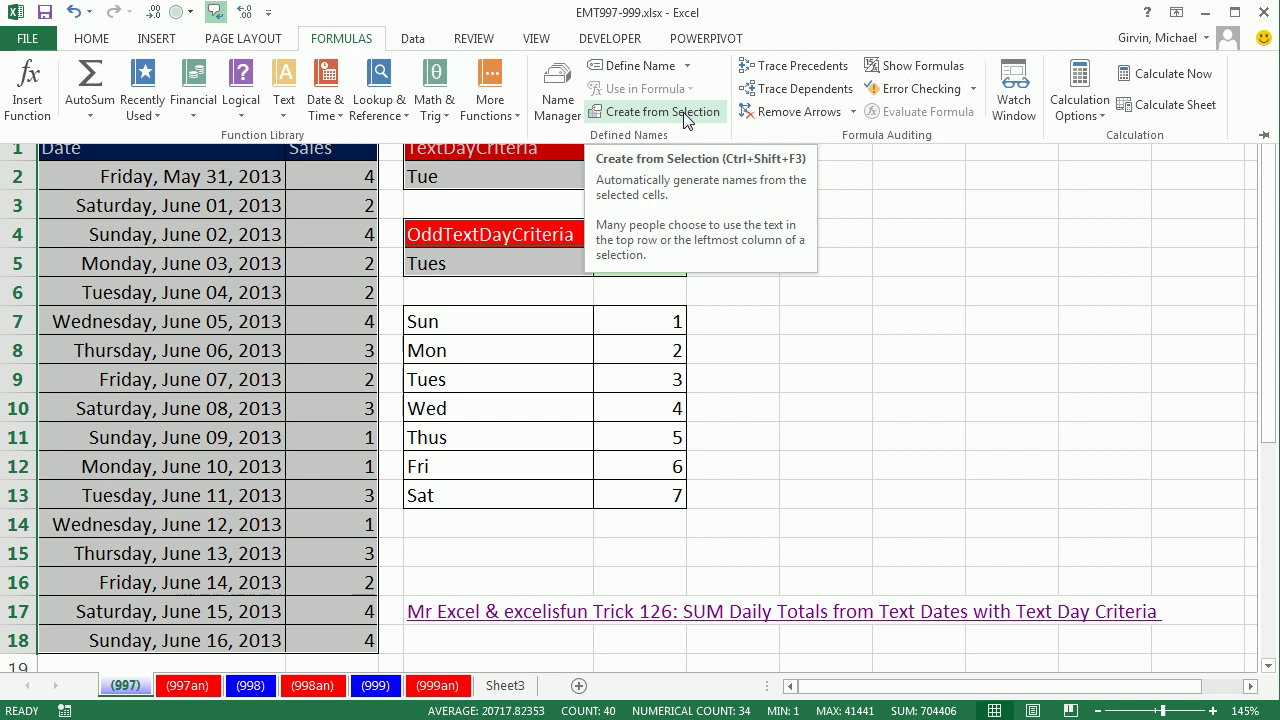
pyautogui.press('Escape')
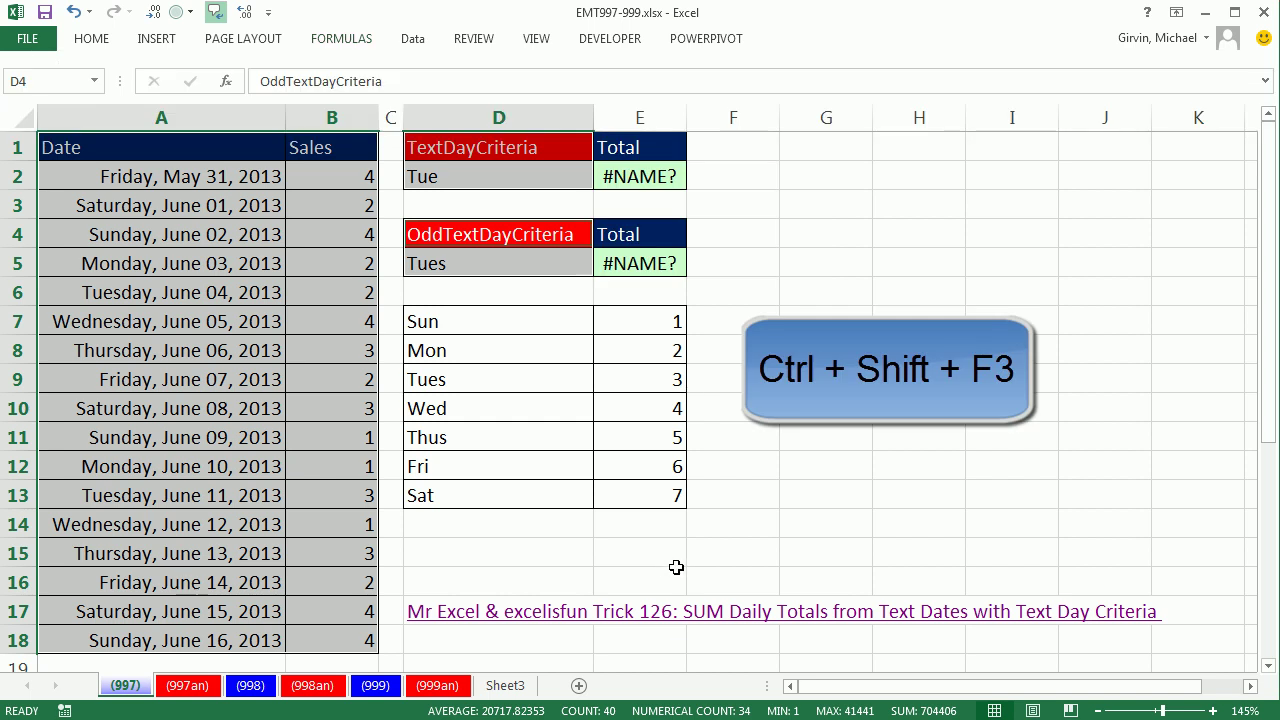
pyautogui.hotkey('ctrl', 'shift', 'F3')
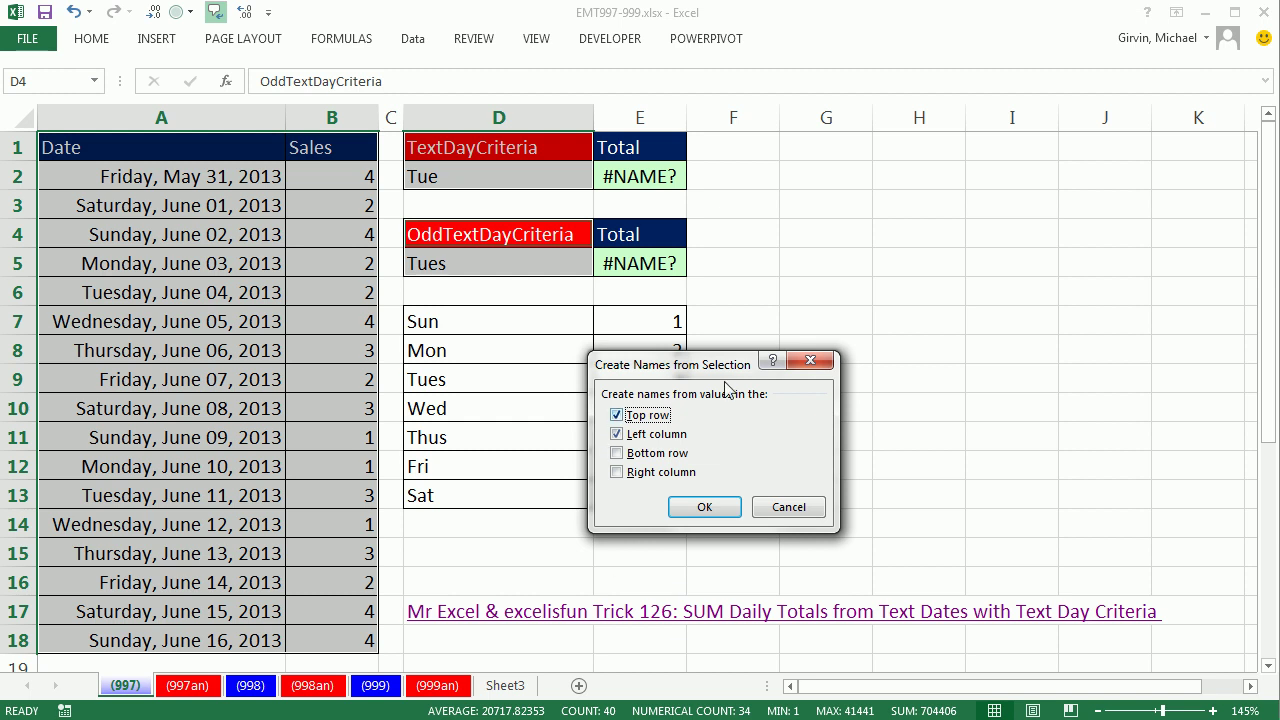
pyautogui.click(616, 434)
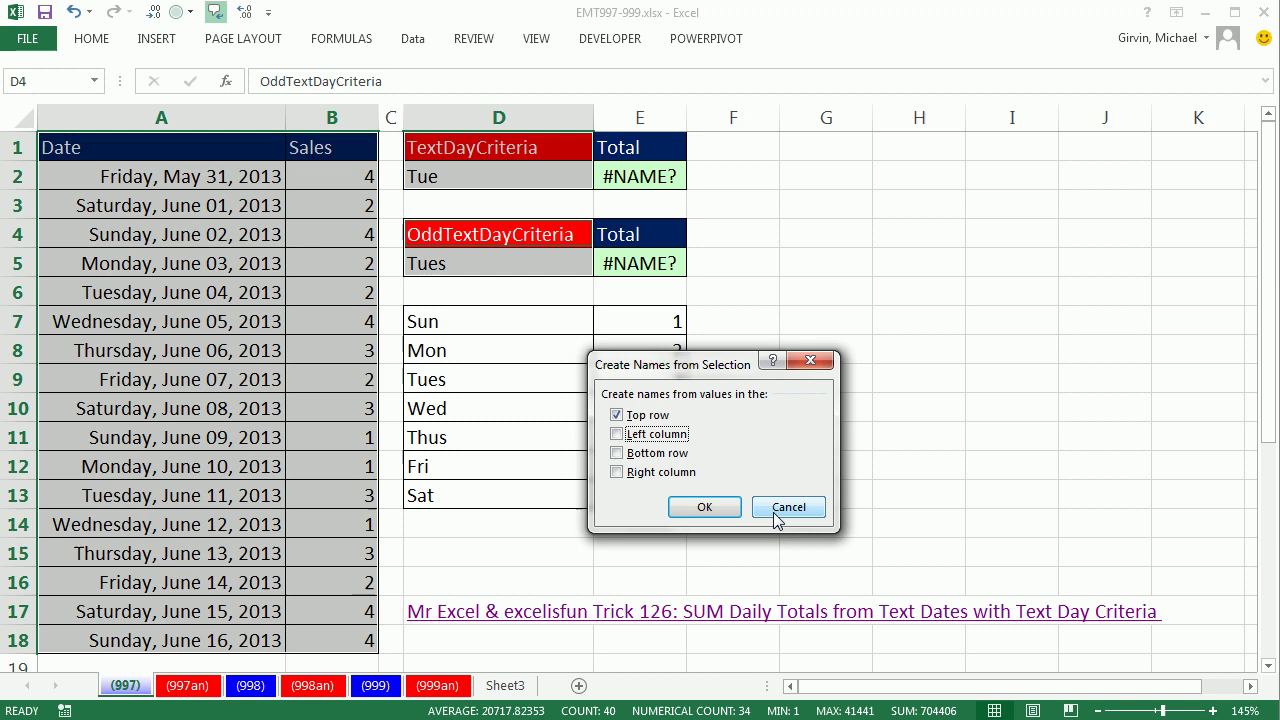
pyautogui.click(704, 507)
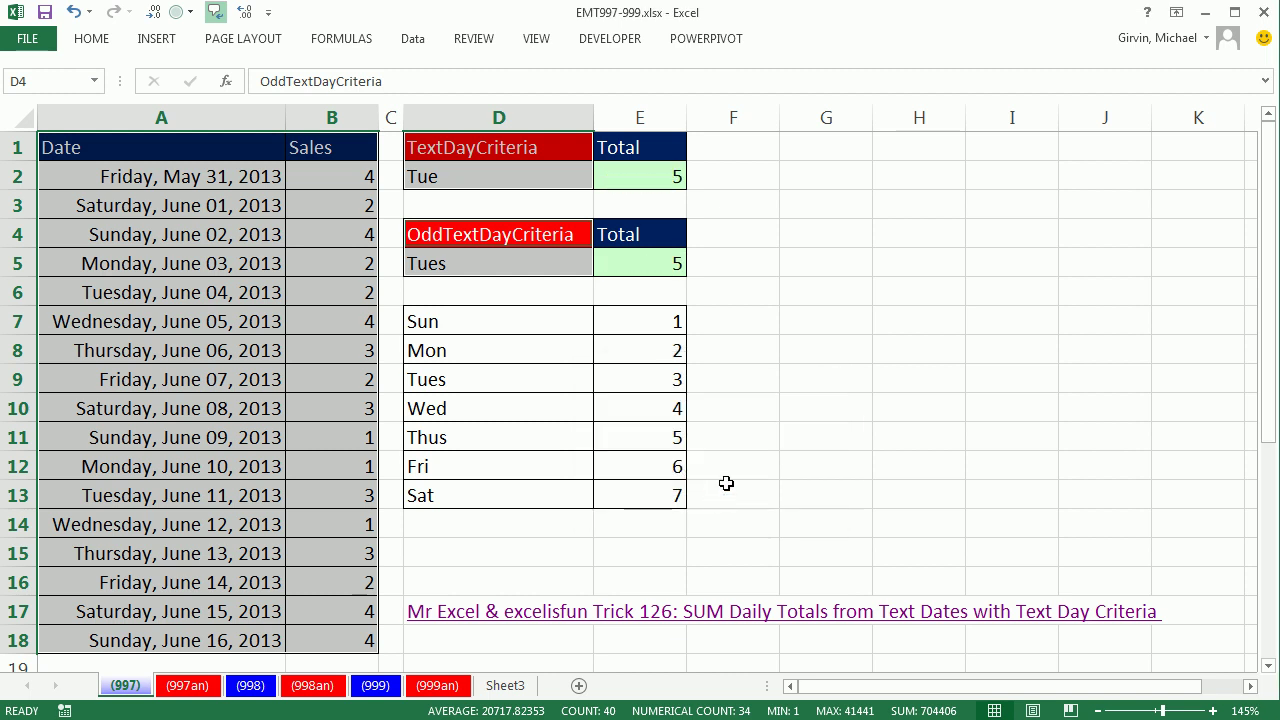
# Replace OddTextDayCriteria with D5 and Date with A2:A18 in E5's formula, then re-check it
pyautogui.doubleClick(644, 261)
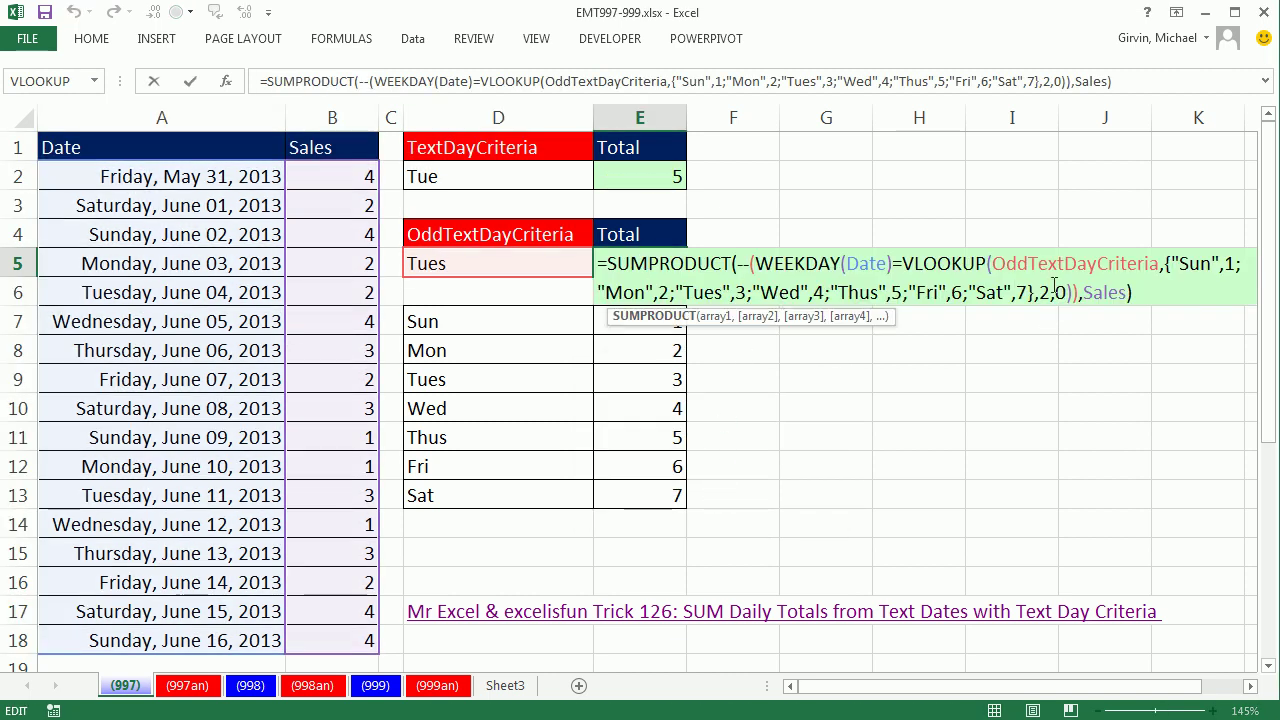
pyautogui.moveTo(997, 260); pyautogui.dragTo(1157, 259)
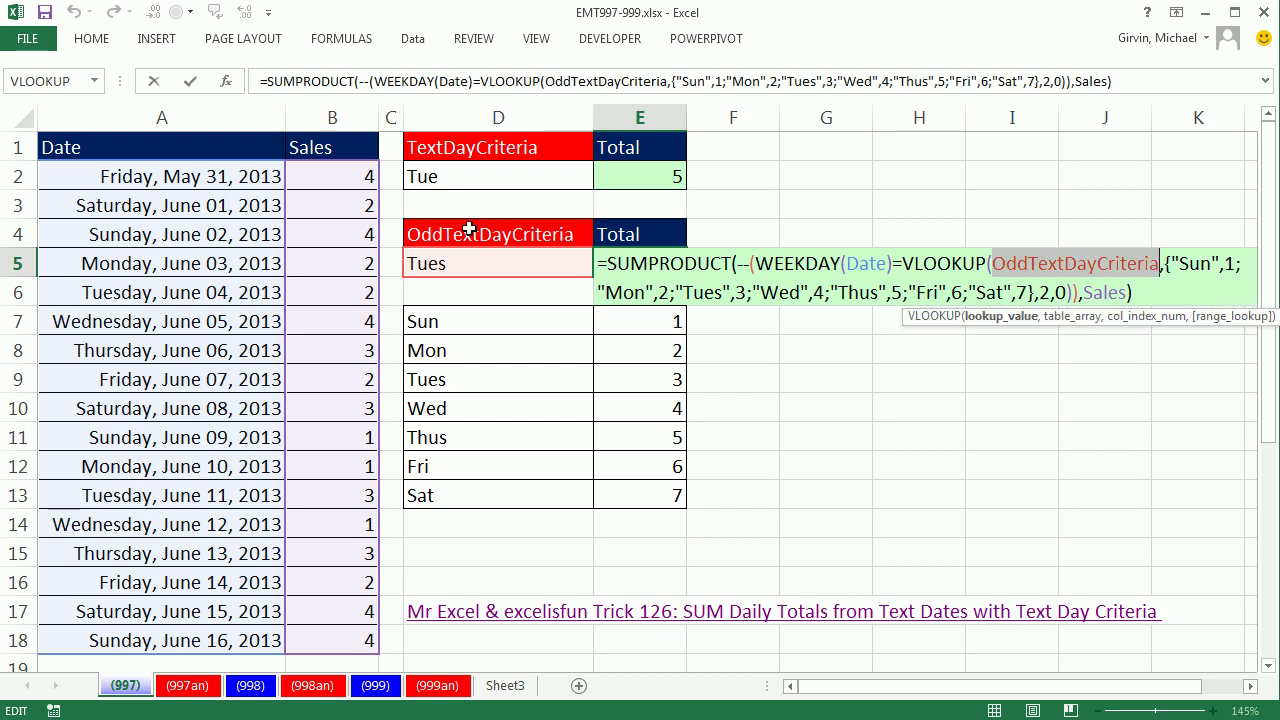
pyautogui.write('d5')
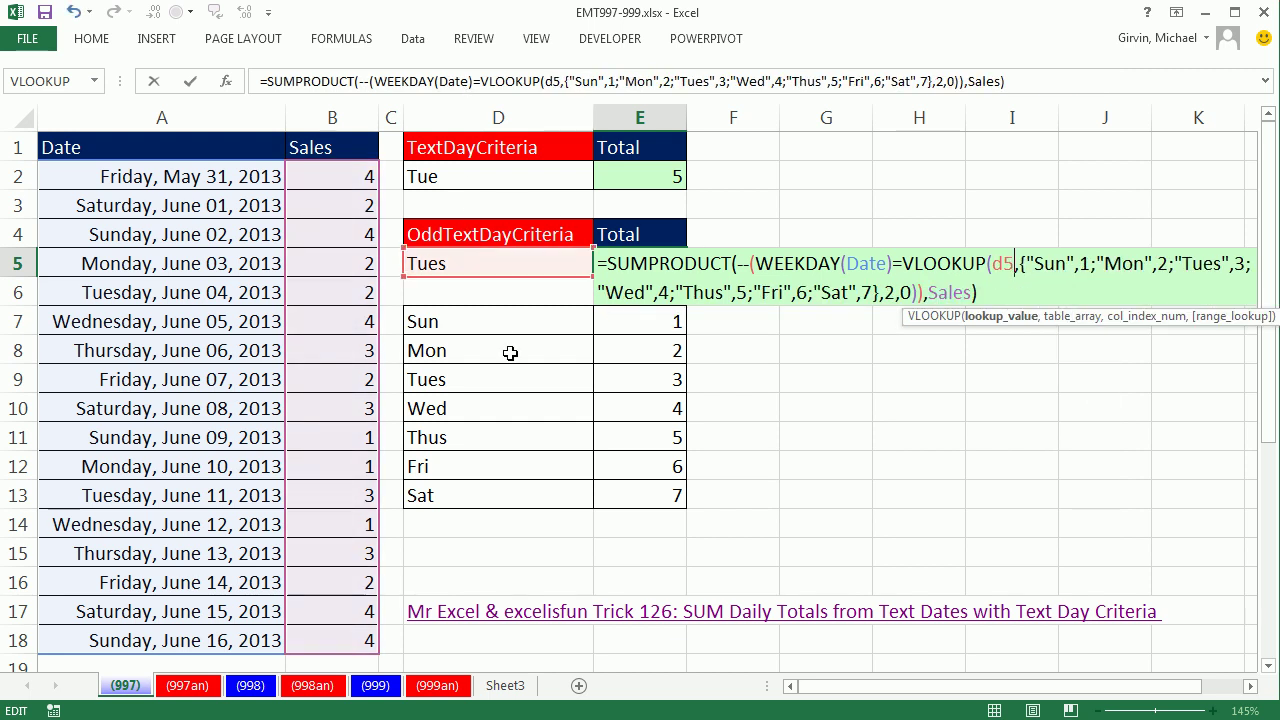
pyautogui.doubleClick(874, 266)
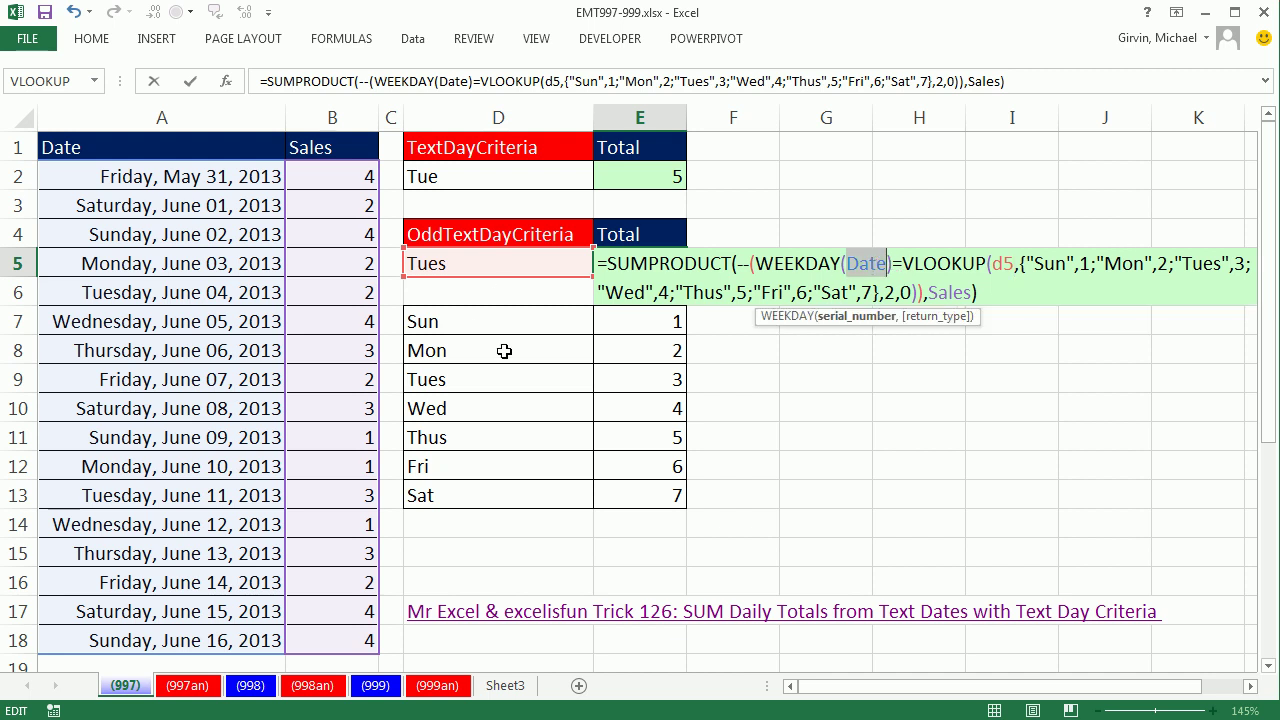
pyautogui.write('A2:')
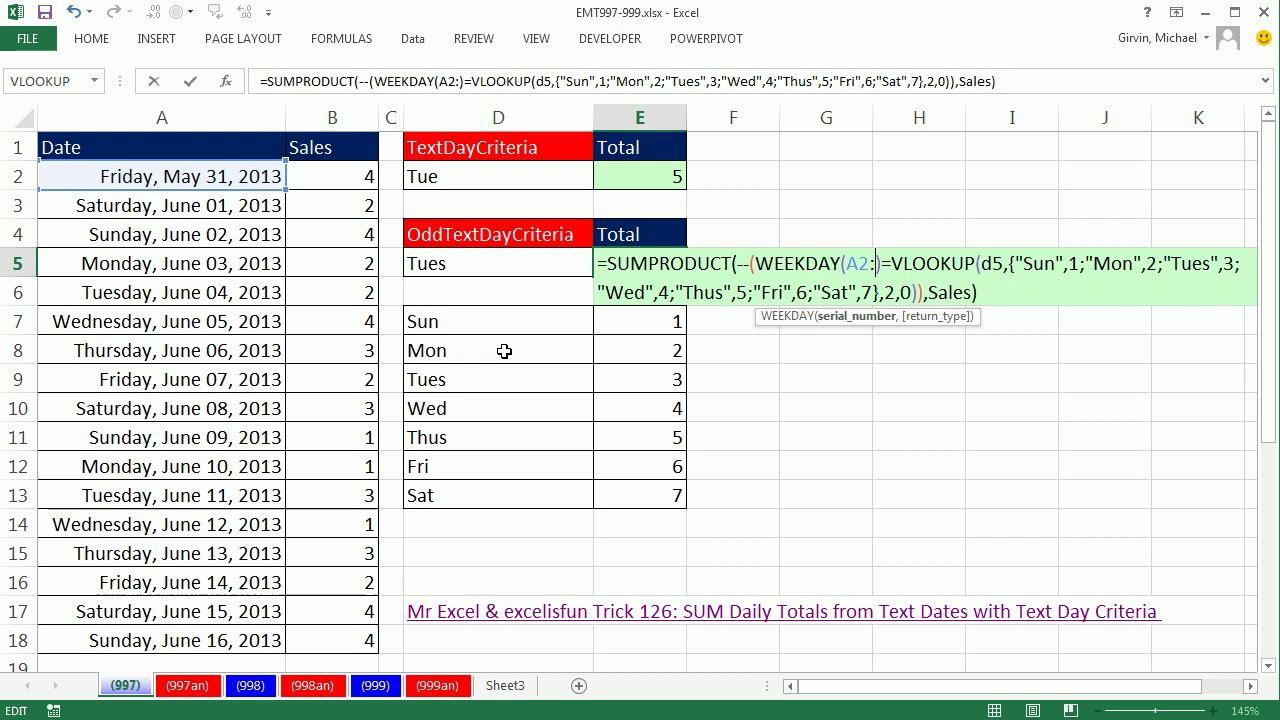
pyautogui.write('A18')
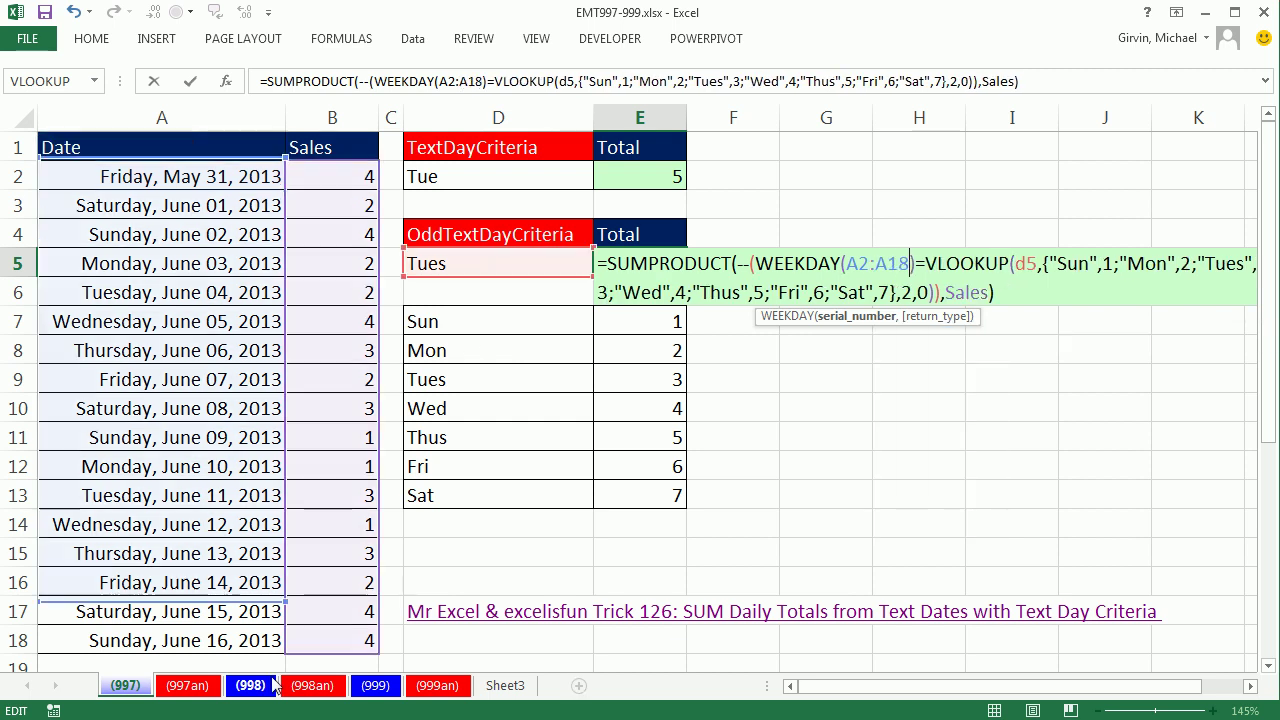
pyautogui.hotkey('ctrl', 'Return')
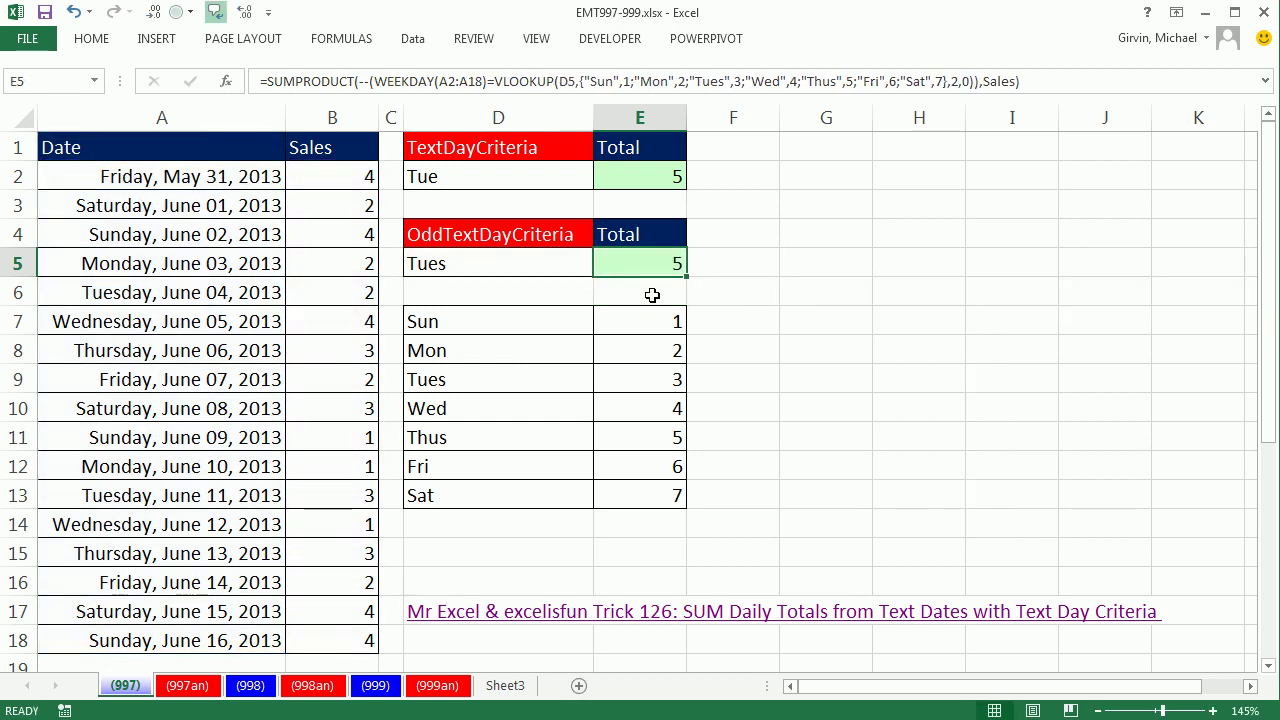
pyautogui.doubleClick(652, 258)
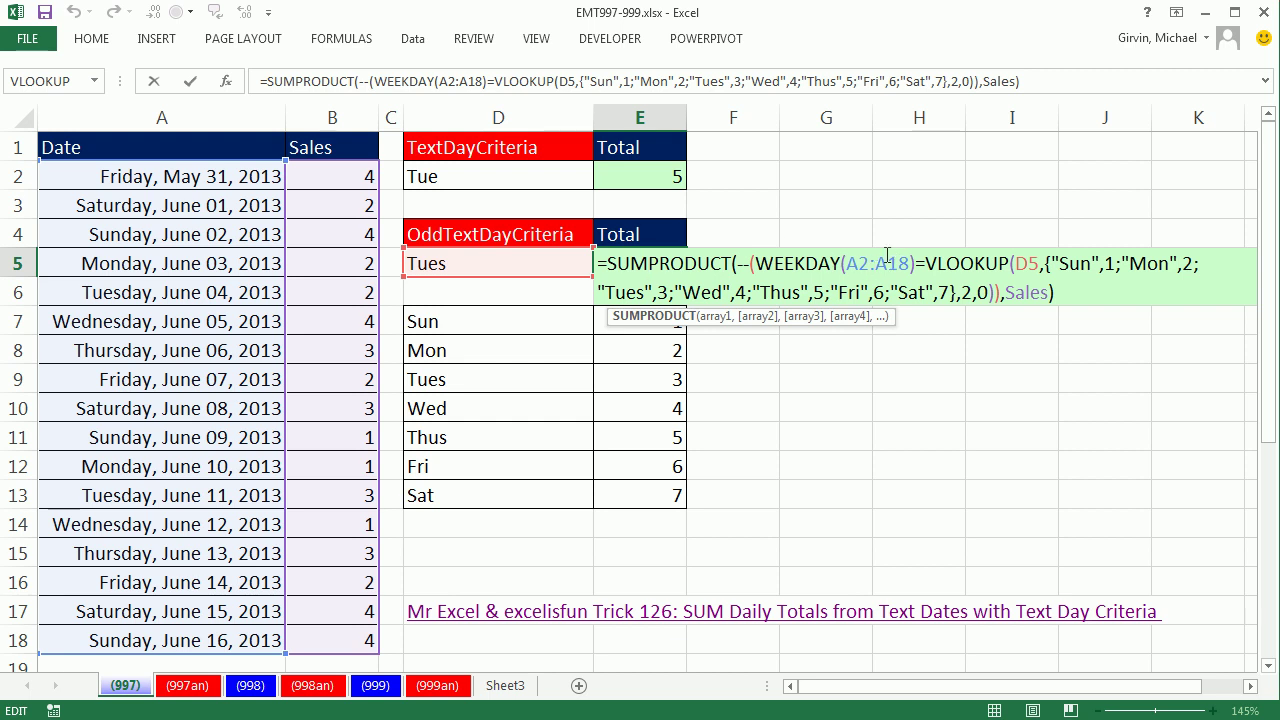
pyautogui.press('Escape')
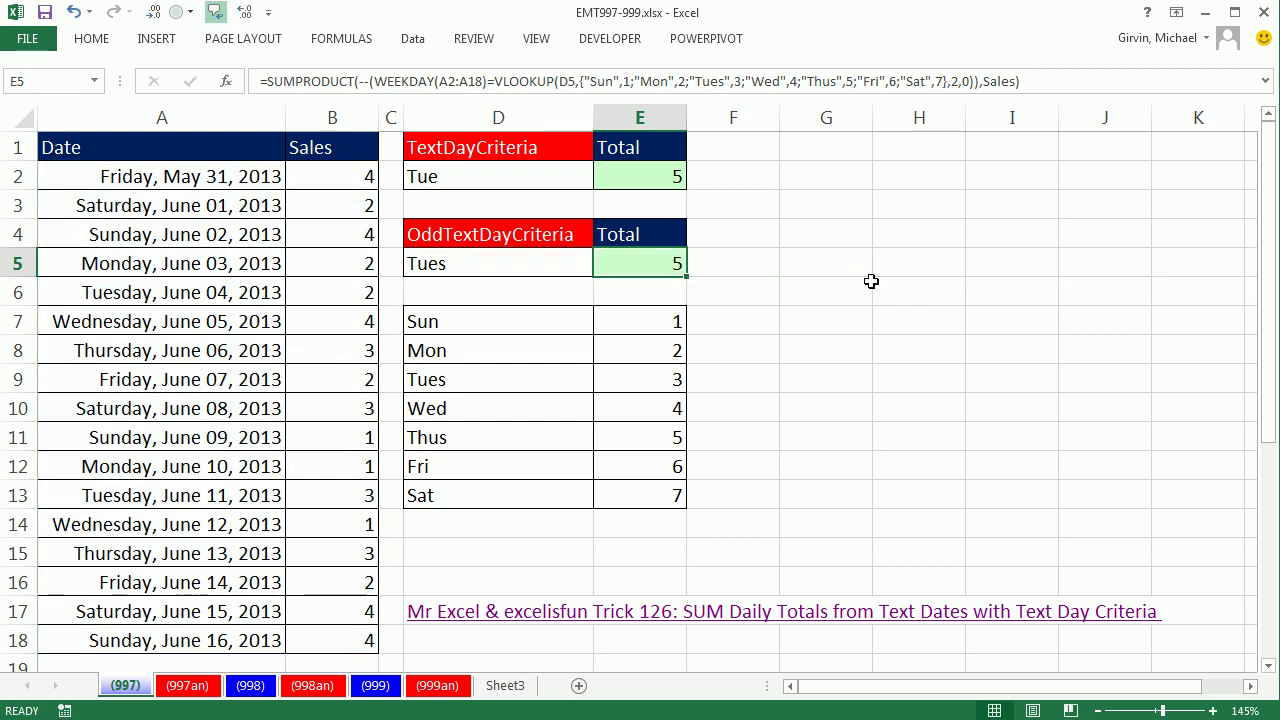
# Apply all defined names to E5:F6 so the formula uses Date and OddTextDayCriteria again
pyautogui.moveTo(639, 268); pyautogui.dragTo(677, 262)
pyautogui.click(343, 40)
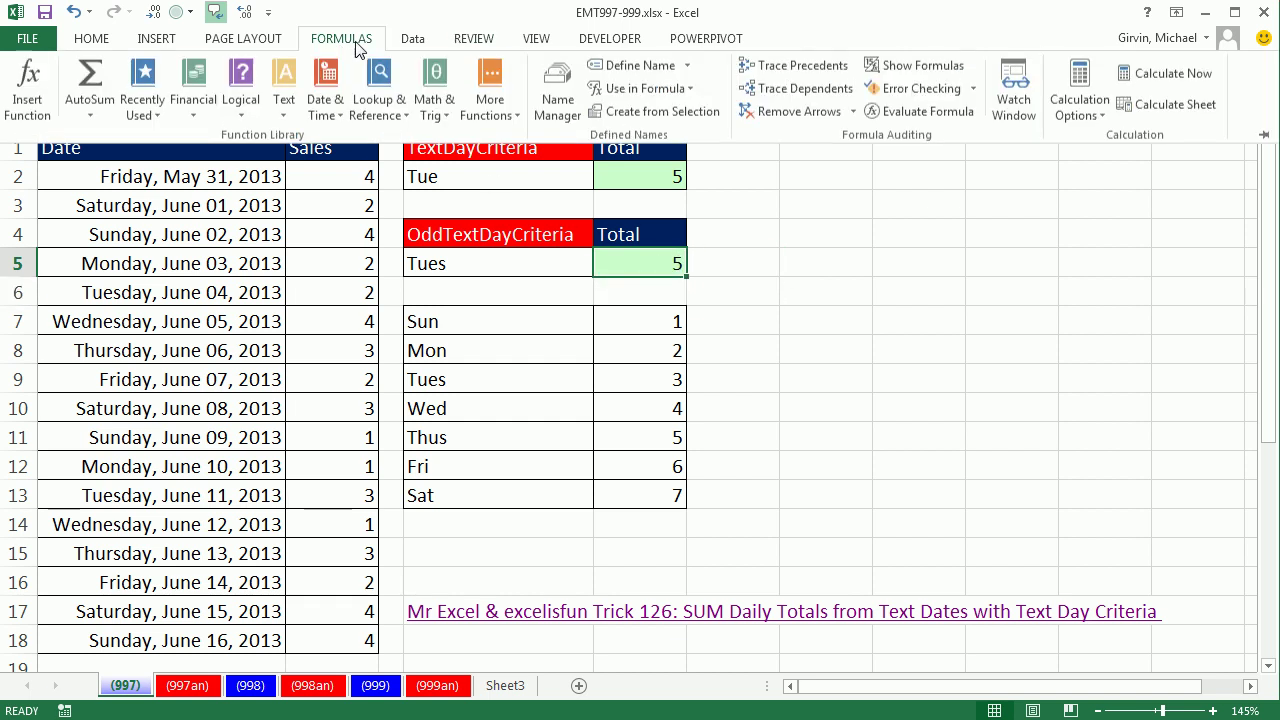
pyautogui.click(687, 65)
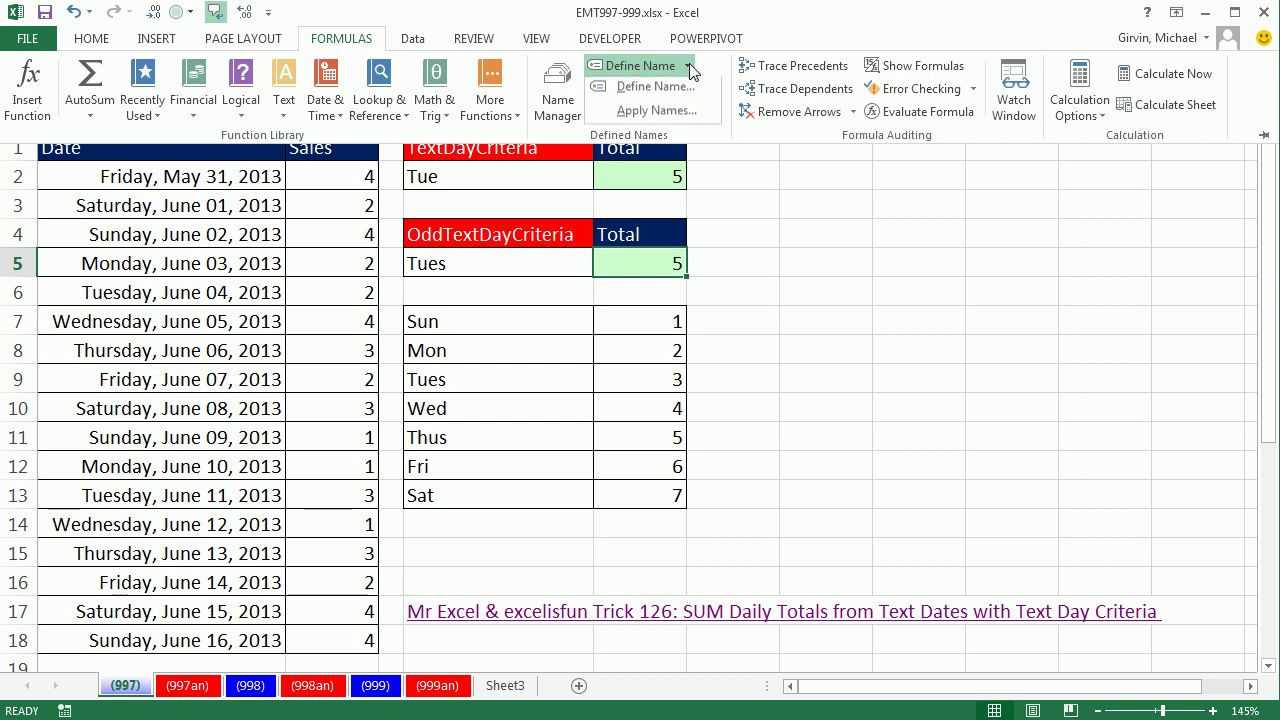
pyautogui.click(681, 119)
pyautogui.moveTo(747, 305); pyautogui.dragTo(927, 206)
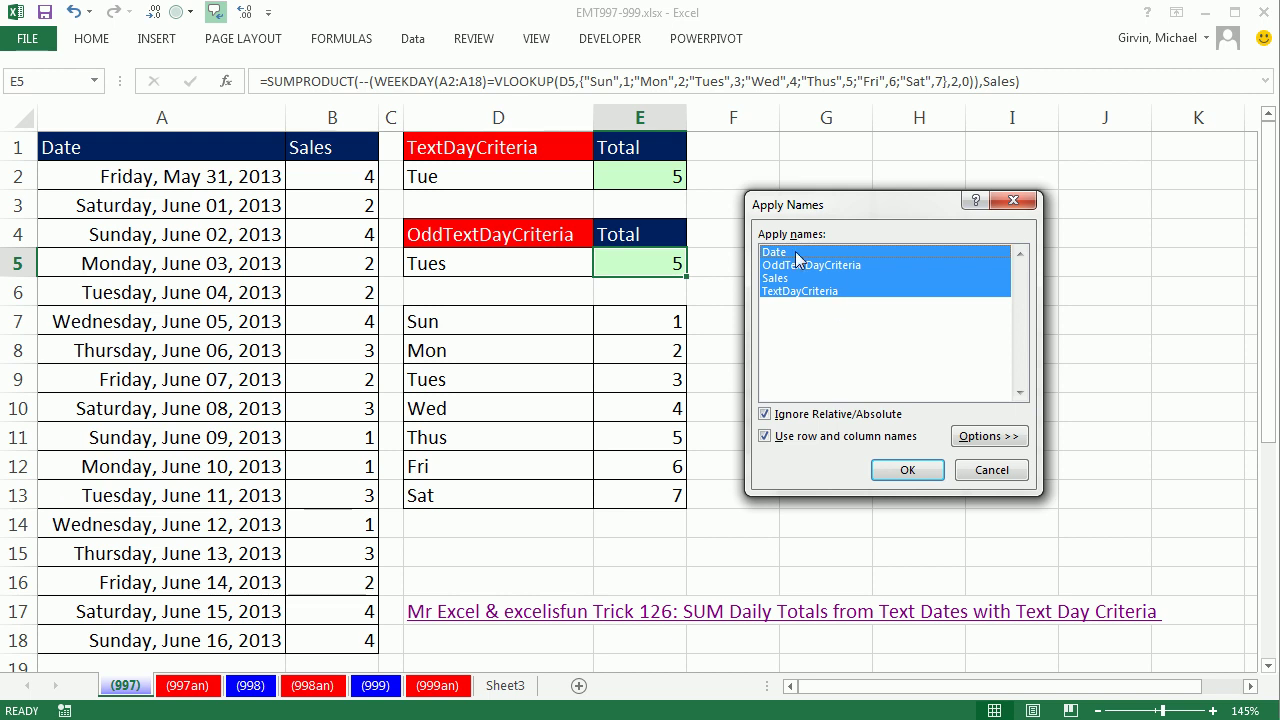
pyautogui.click(915, 471)
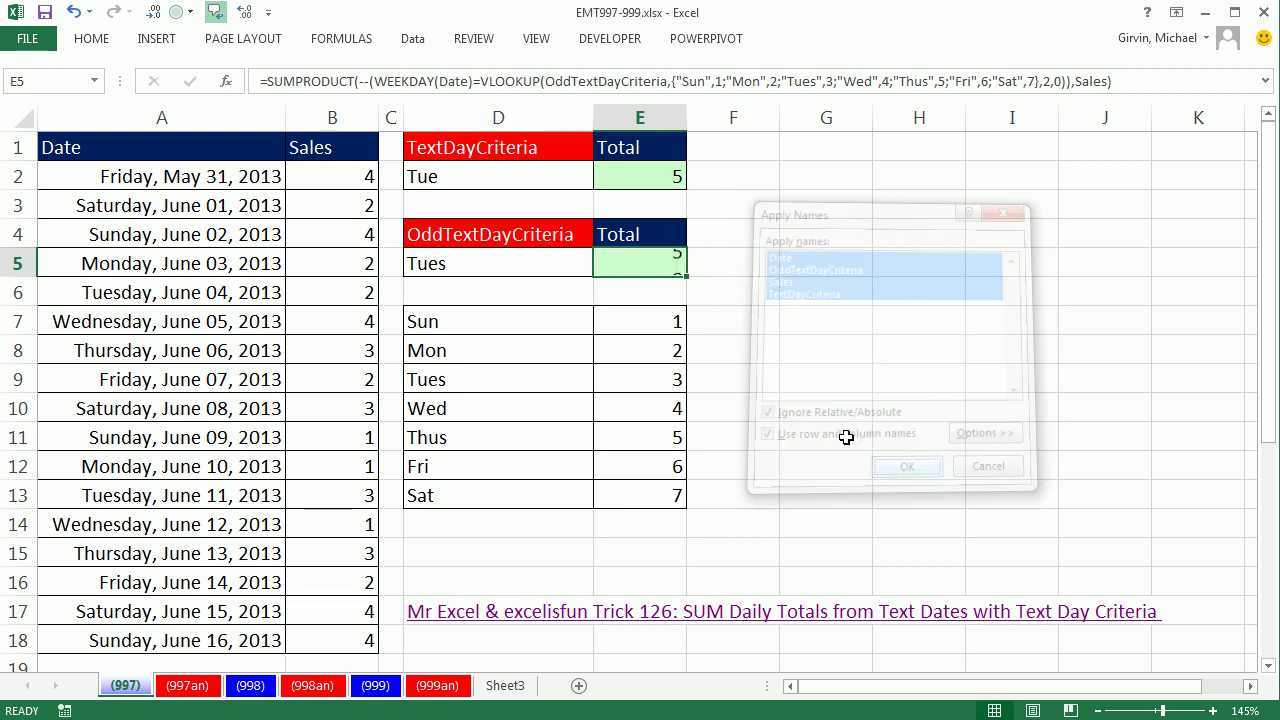
# Check E5, then copy E2's full SUMPRODUCT(--(TEXT(Date,"ddd")=TextDayCriteria),Sales) formula text
pyautogui.doubleClick(648, 263)
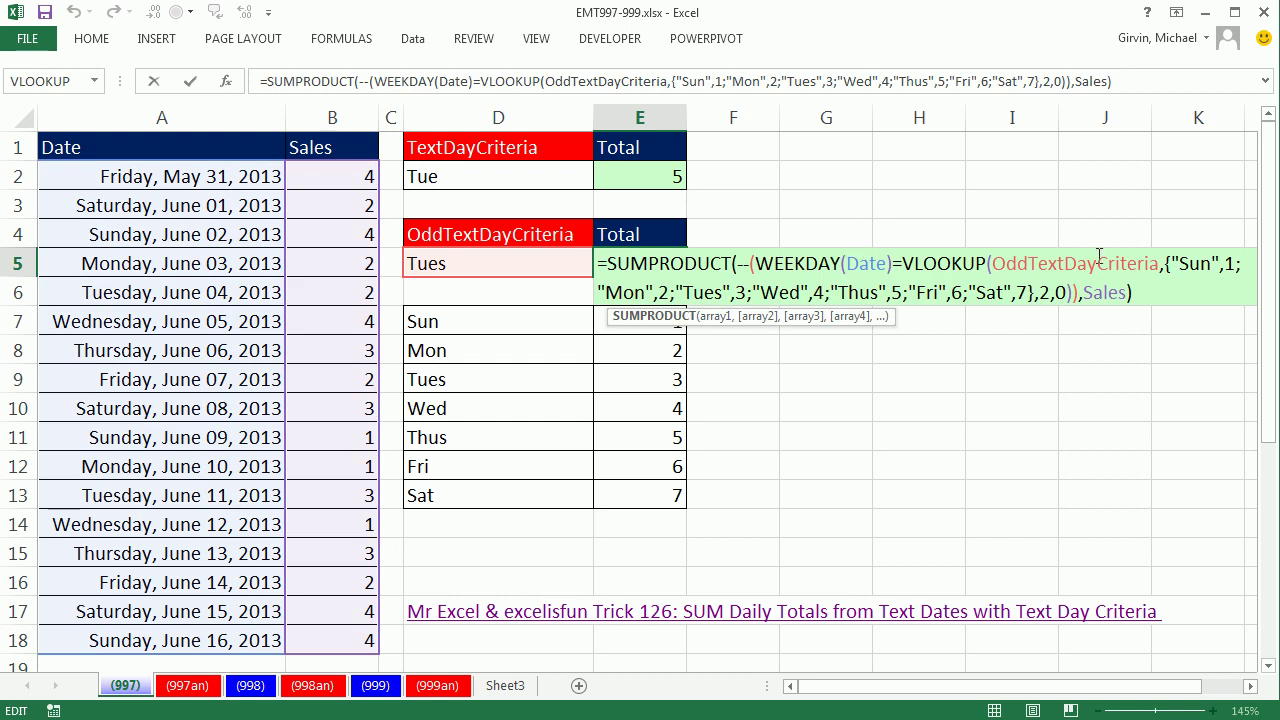
pyautogui.hotkey('ctrl', 'Return')
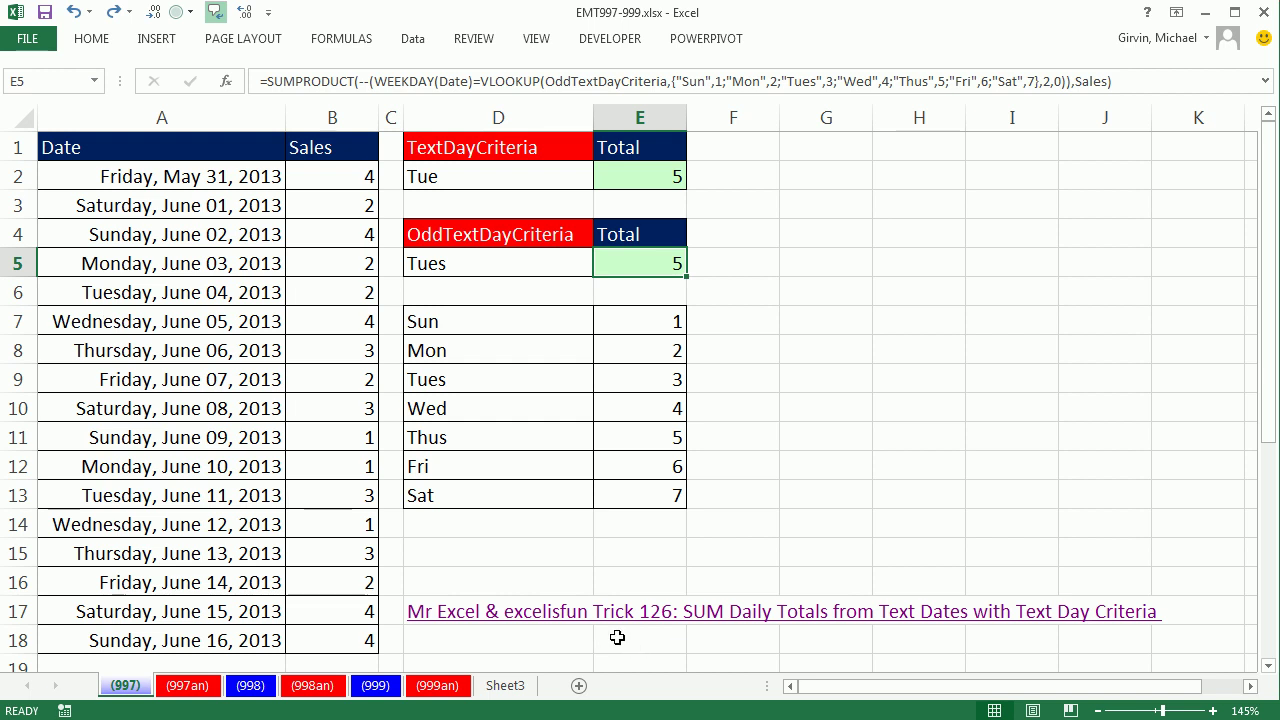
pyautogui.doubleClick(652, 177)
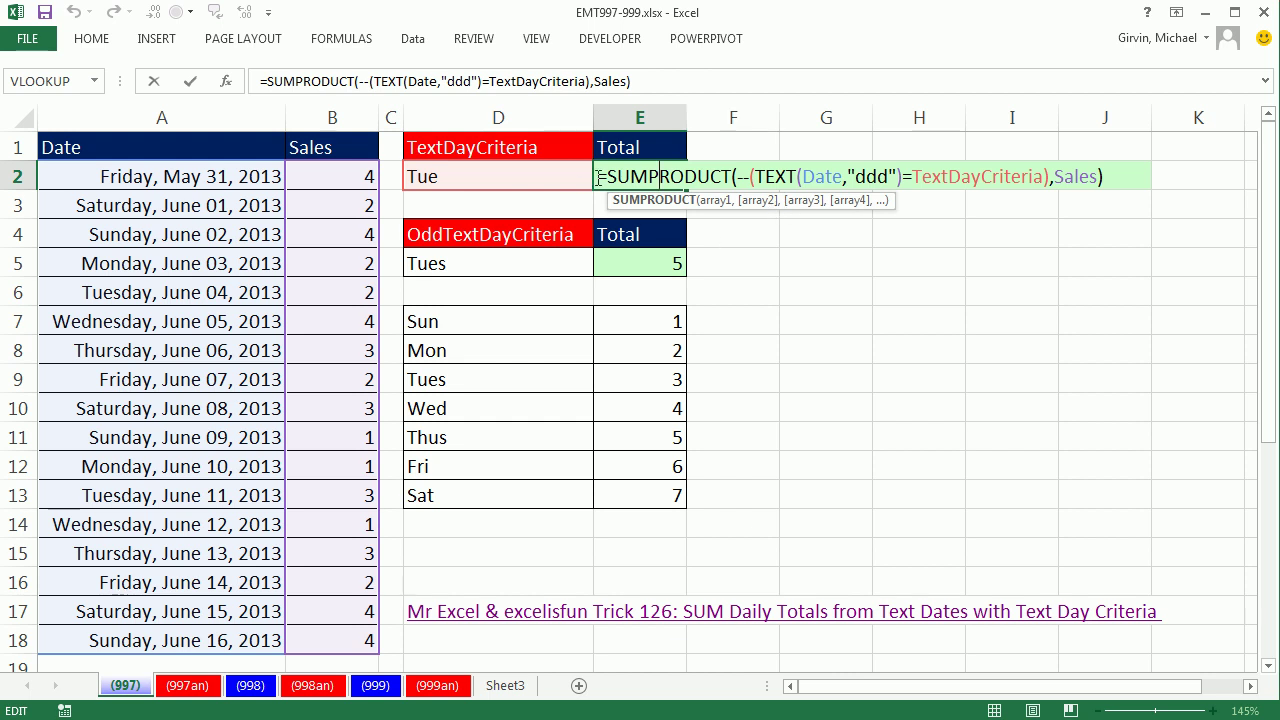
pyautogui.moveTo(598, 177); pyautogui.dragTo(1150, 198)
pyautogui.hotkey('ctrl', 'c')
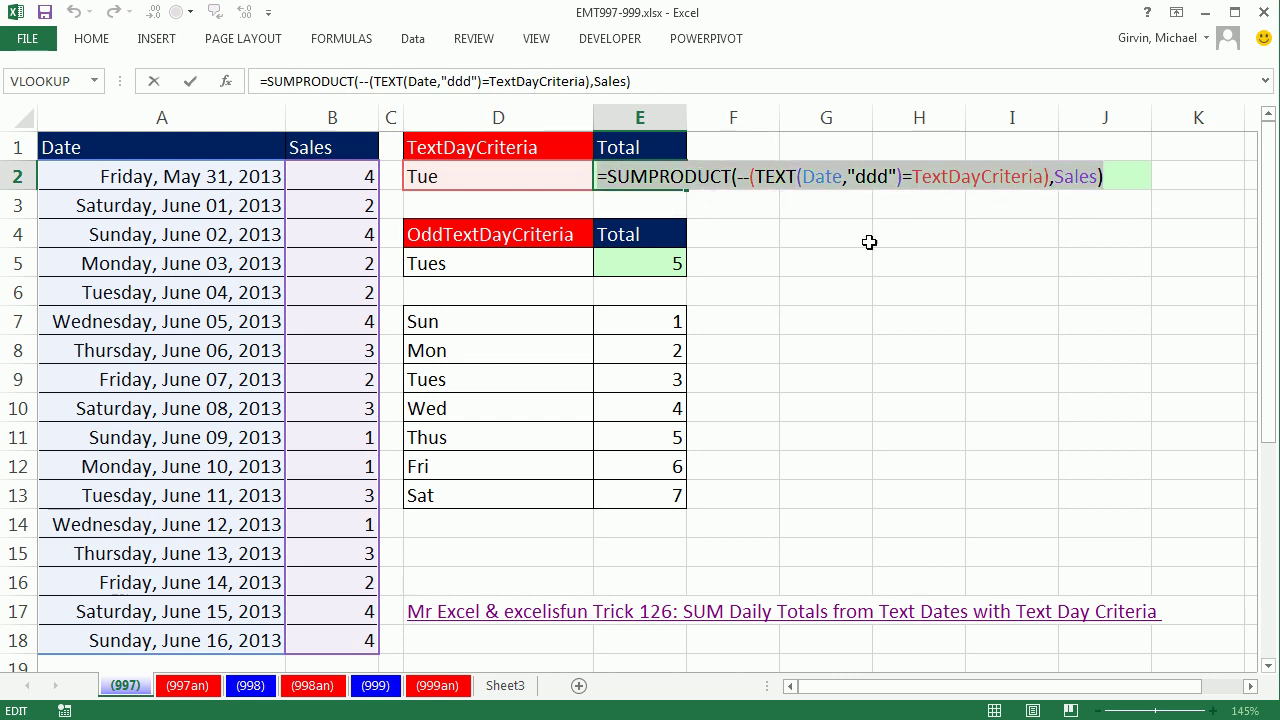
pyautogui.press('Escape')
pyautogui.click(806, 177)
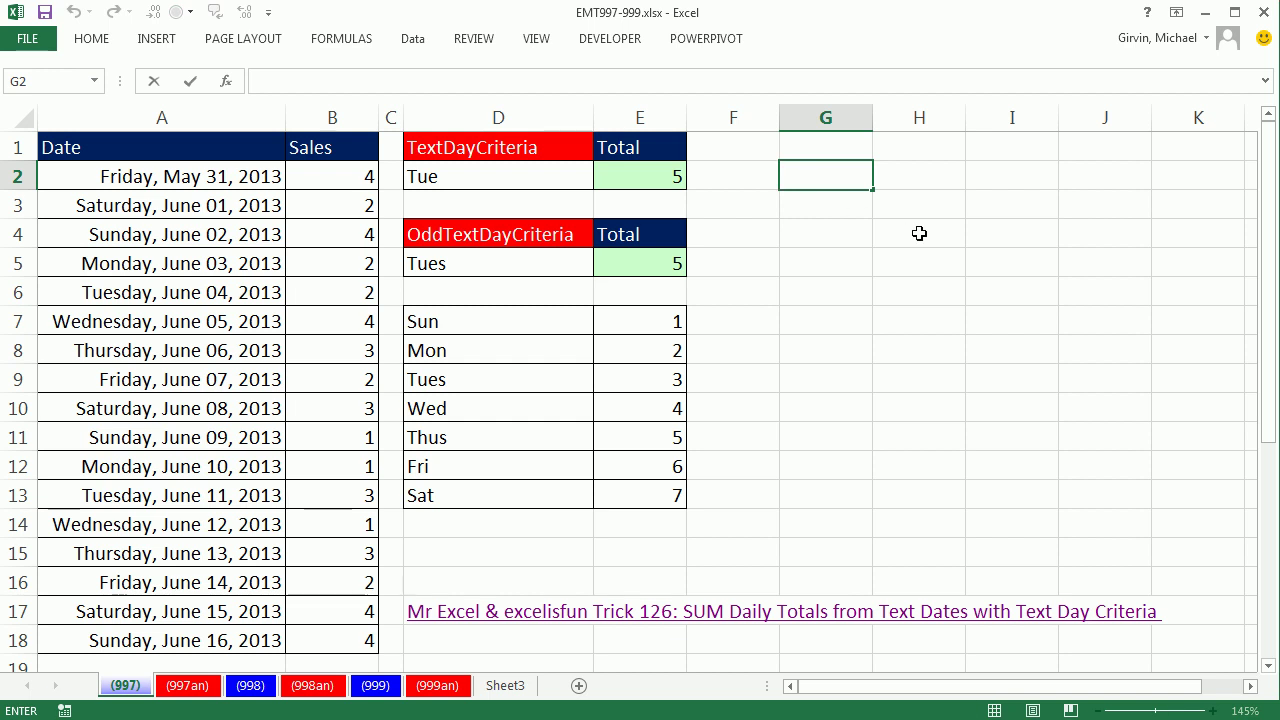
# Paste the formula into G2 and add a --(Date<>"") array as an extra condition
pyautogui.hotkey('ctrl', 'v')
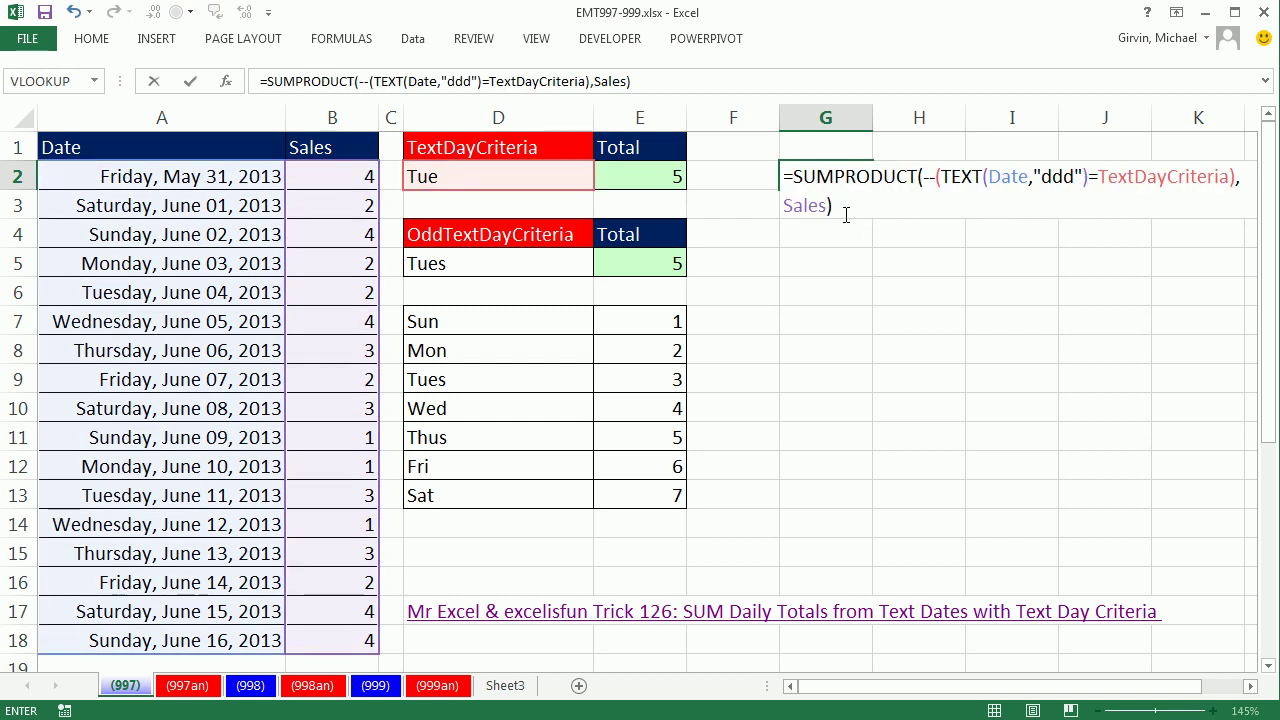
pyautogui.press('BackSpace')
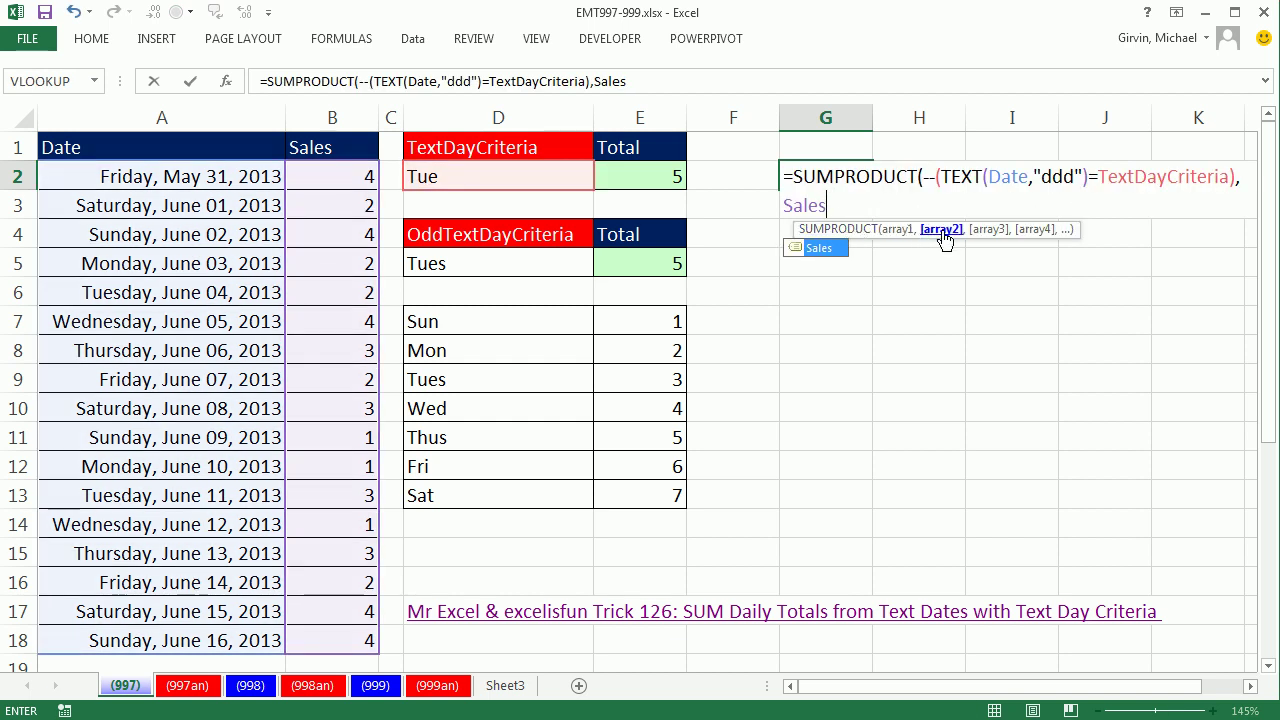
pyautogui.write(',')
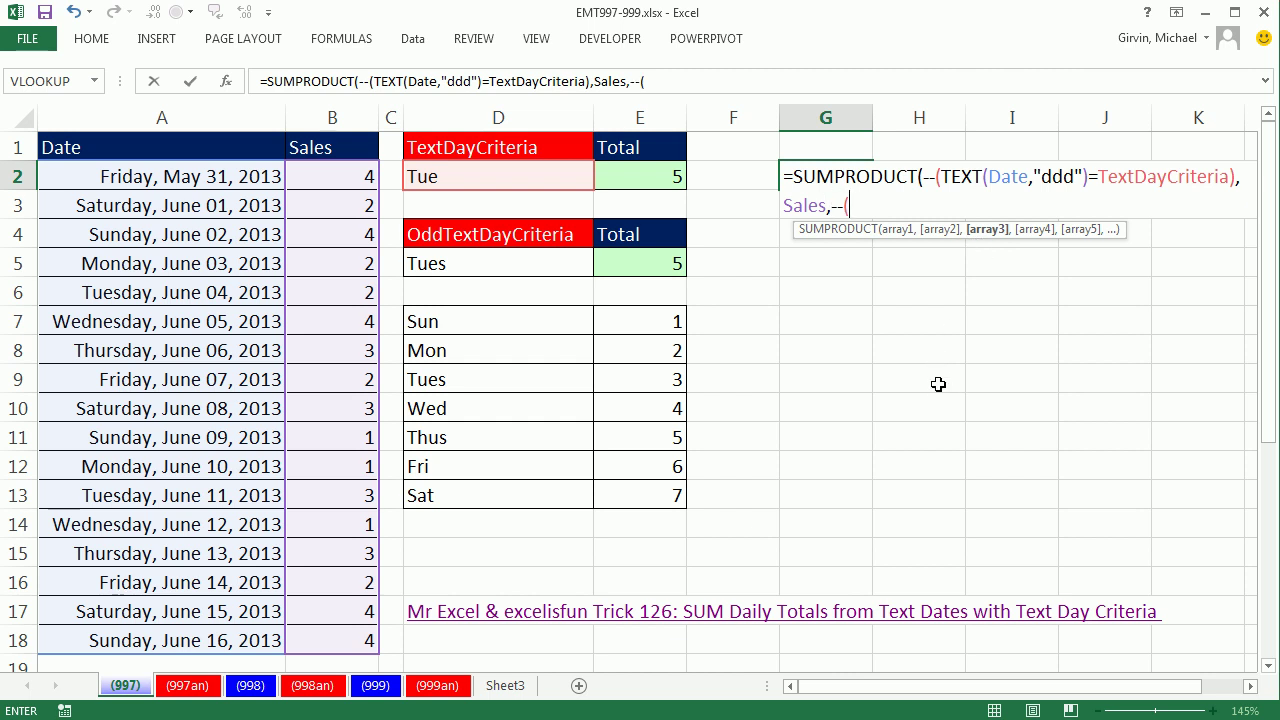
pyautogui.write('--(')
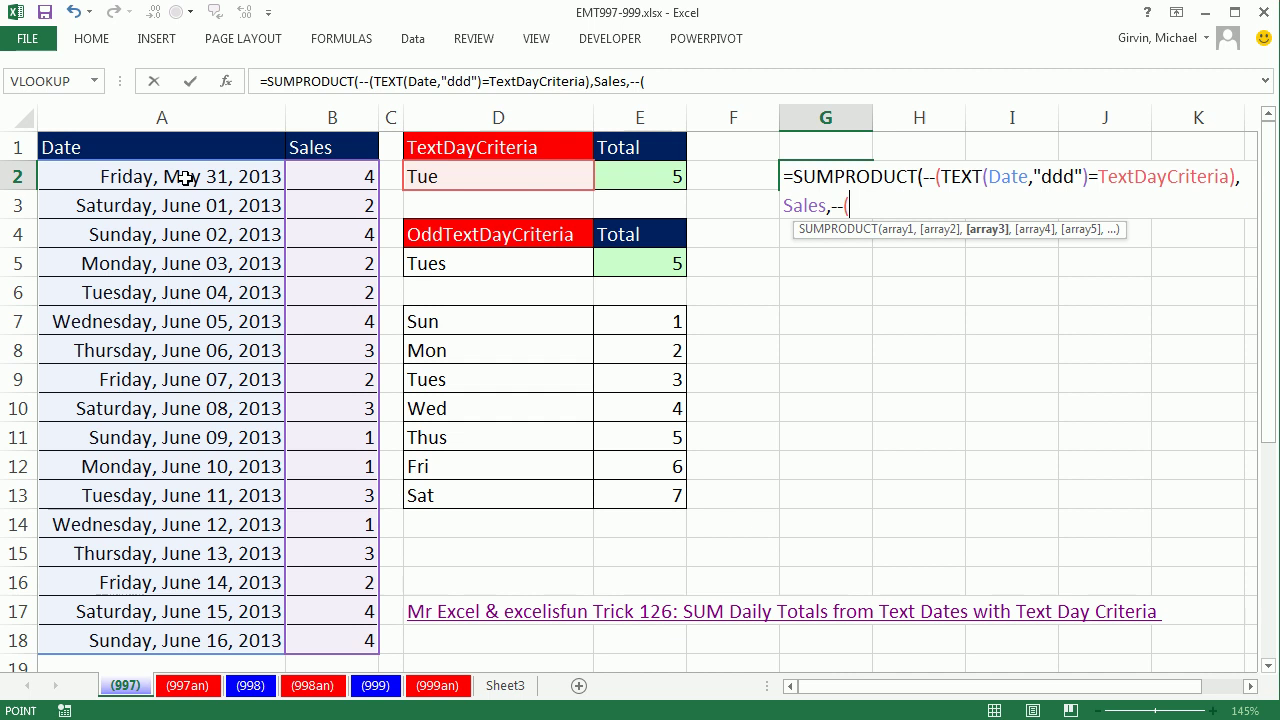
pyautogui.moveTo(185, 176); pyautogui.dragTo(232, 640)
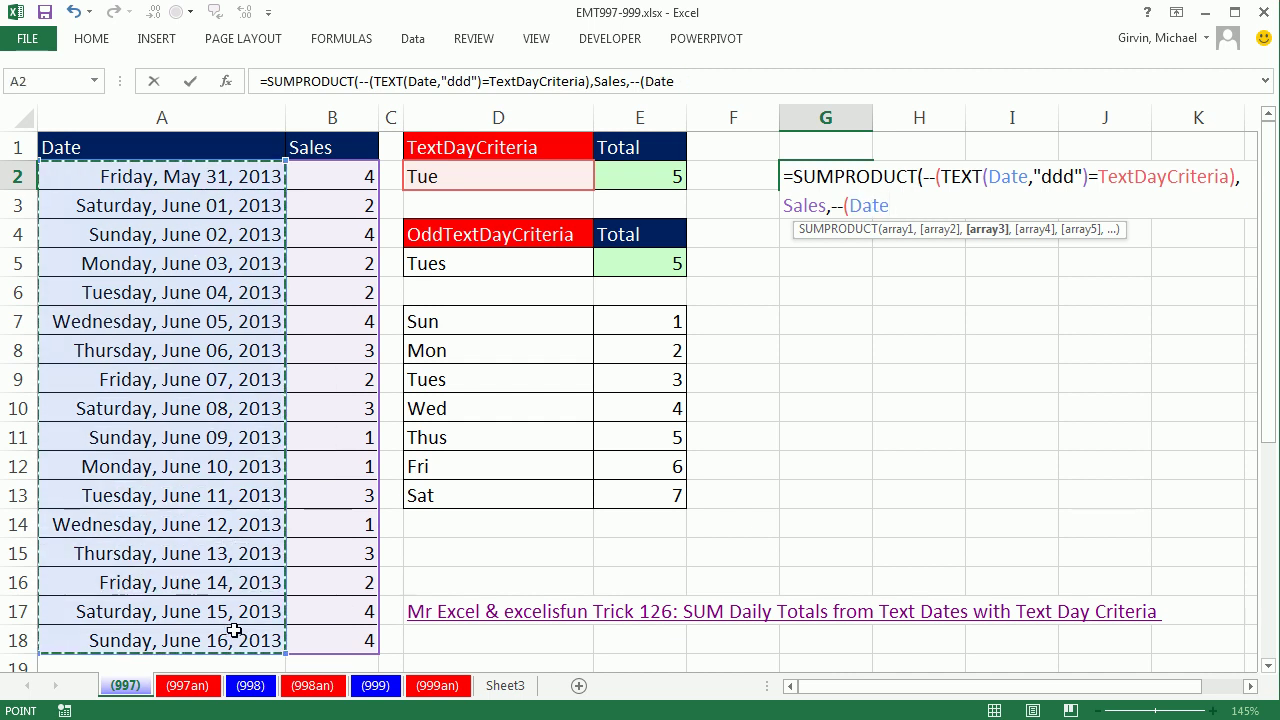
pyautogui.write('<>')
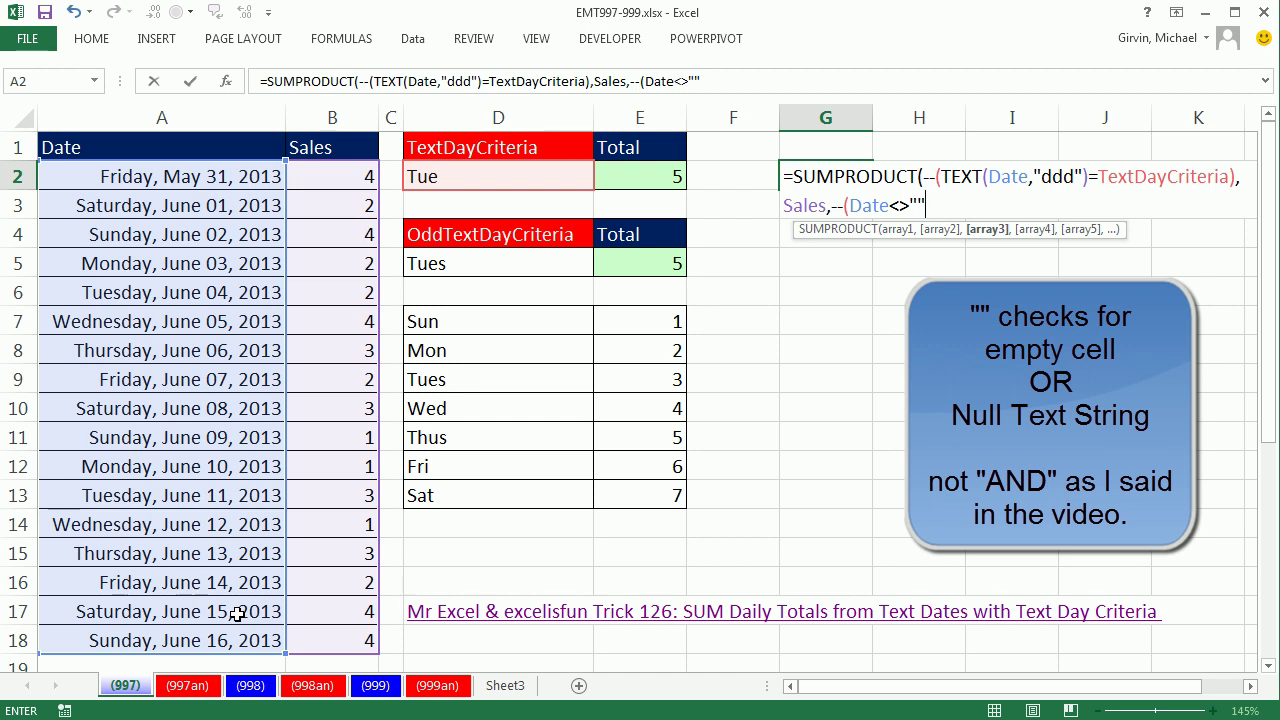
pyautogui.write('))')
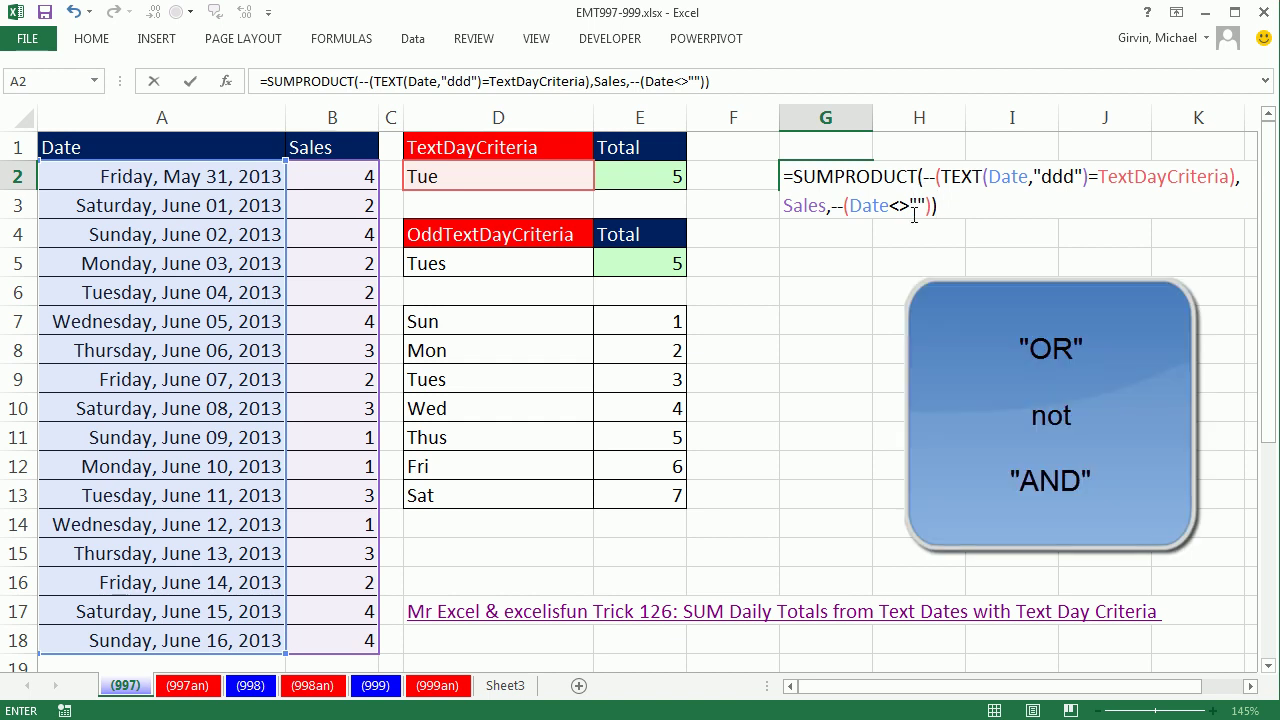
pyautogui.press('Return')
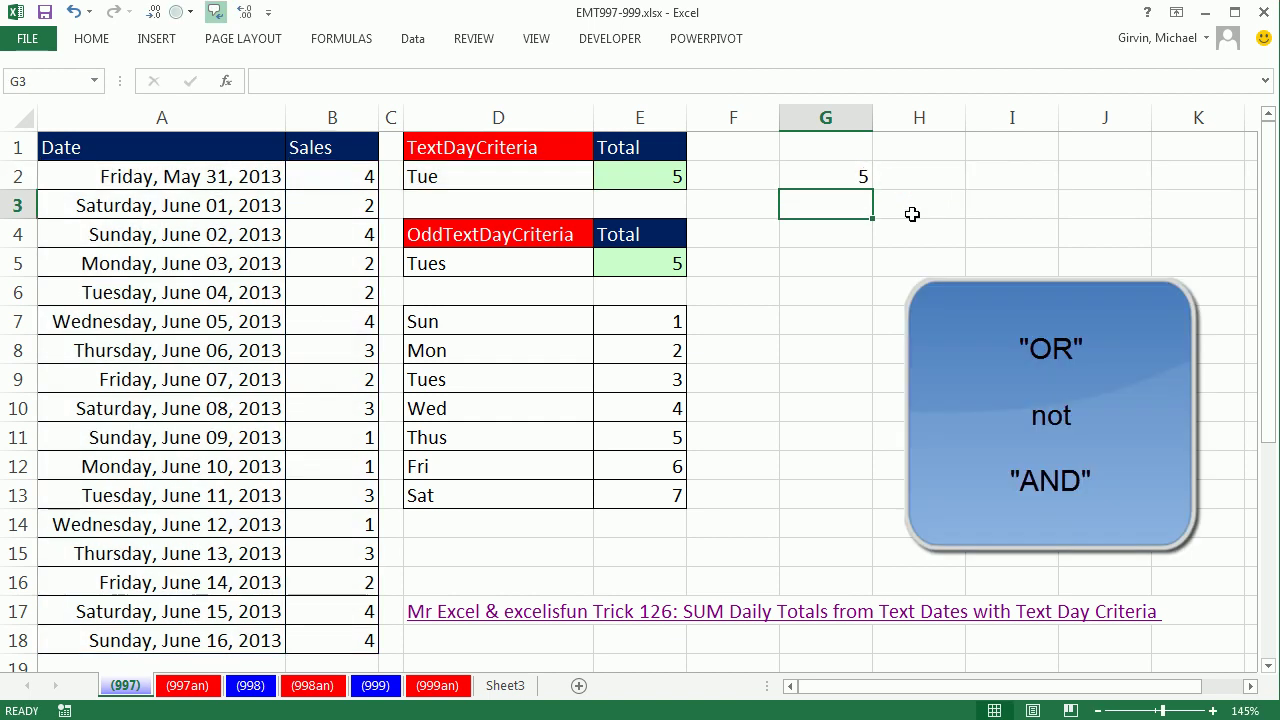
# Copy the entire WEEKDAY–VLOOKUP formula text from E5
pyautogui.doubleClick(662, 258)
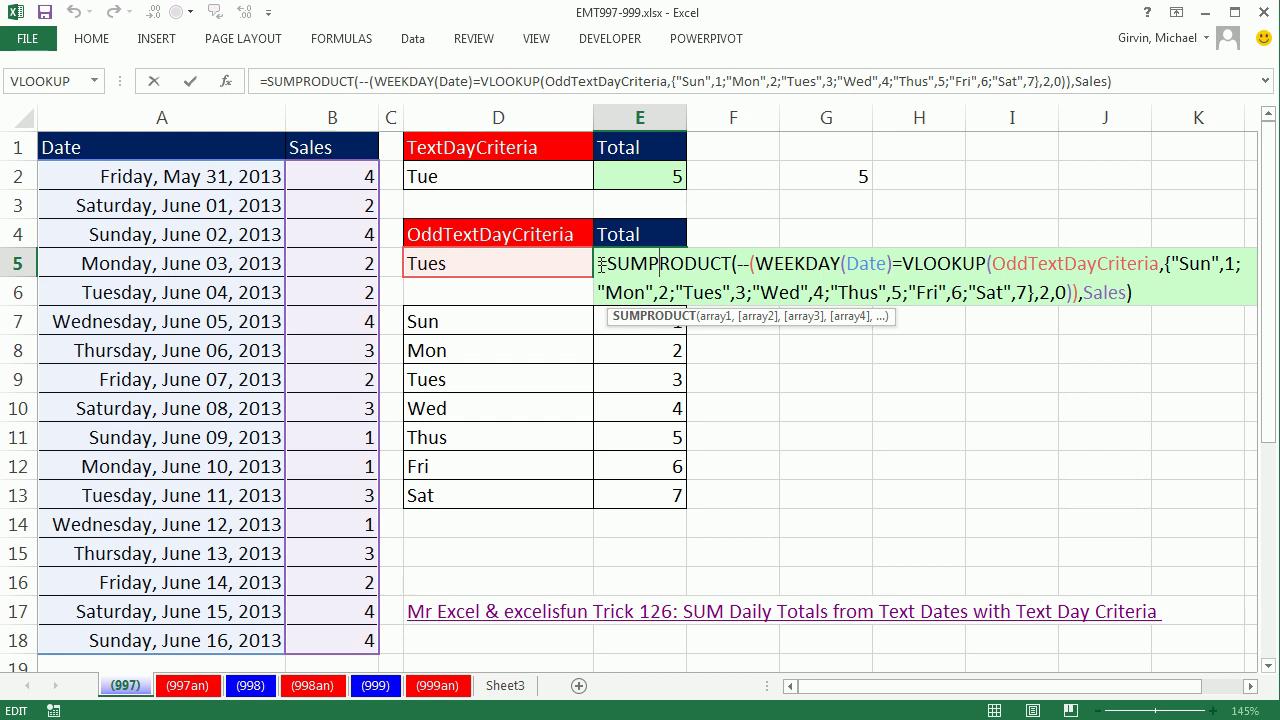
pyautogui.moveTo(597, 264); pyautogui.dragTo(1204, 321)
pyautogui.hotkey('ctrl', 'c')
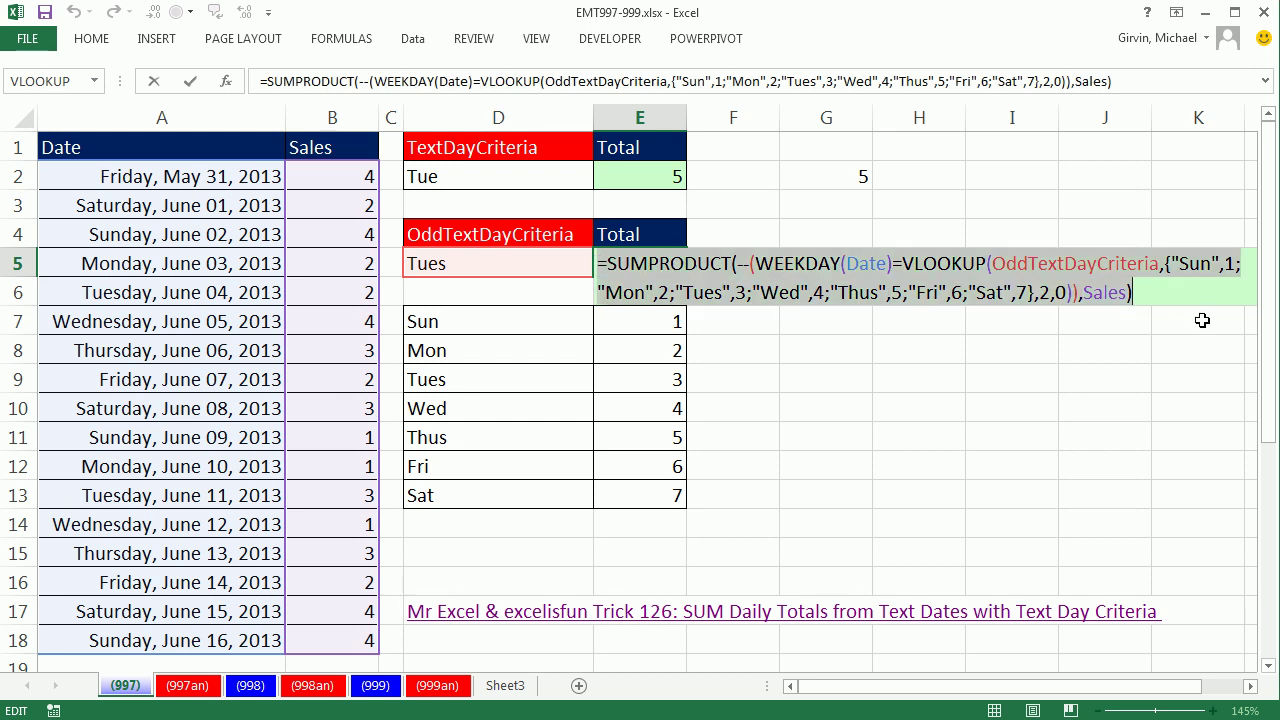
pyautogui.press('Escape')
# Paste it into G5 and append ISBLANK(Date) as a third array after Sales
pyautogui.doubleClick(822, 261)
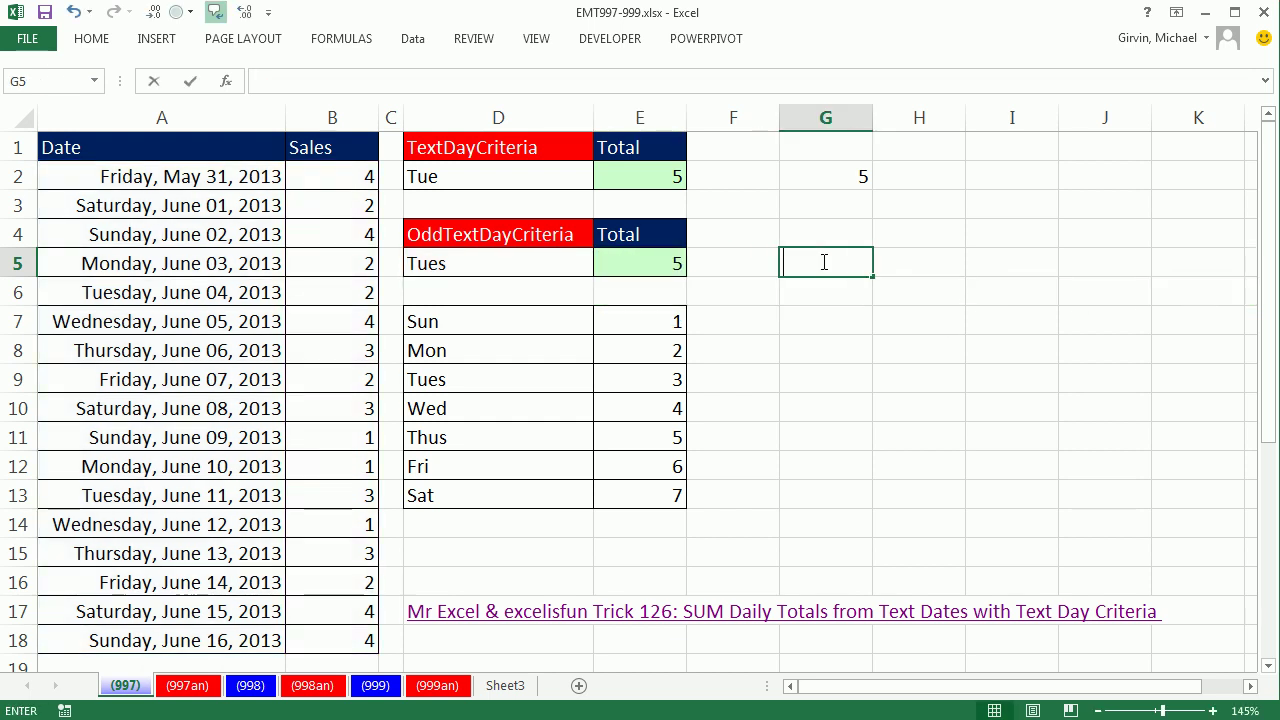
pyautogui.hotkey('ctrl', 'v')
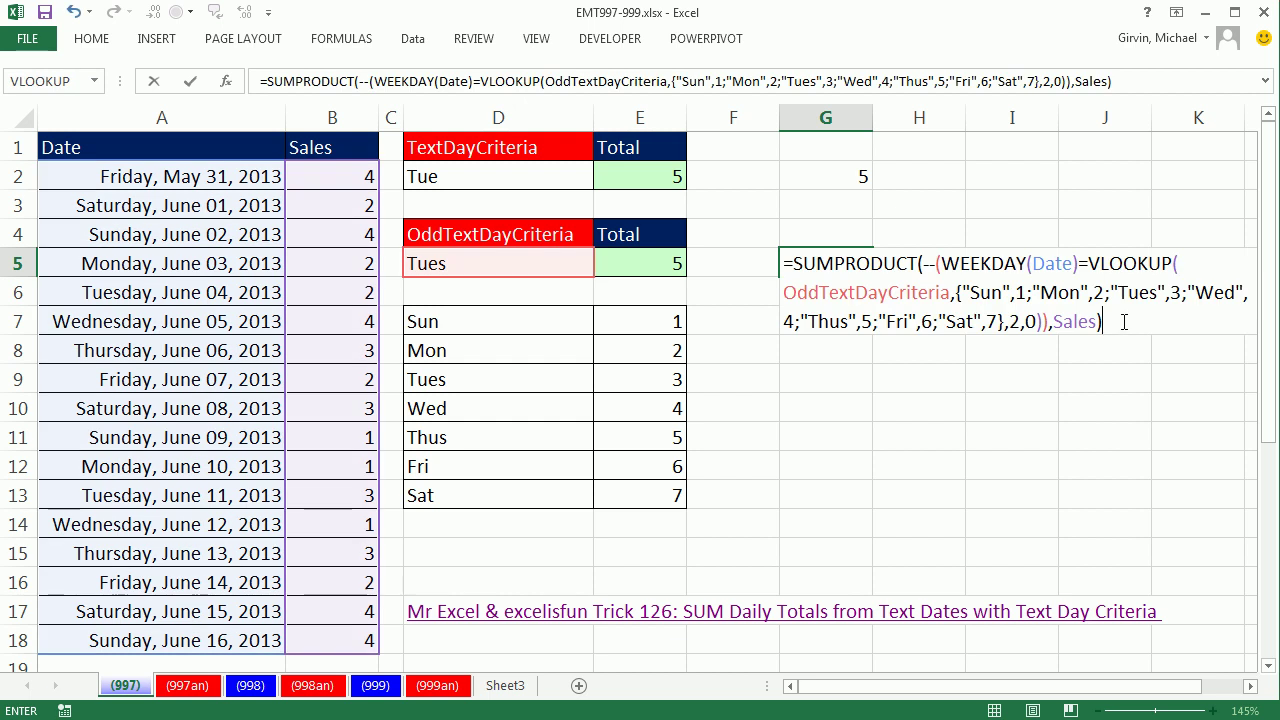
pyautogui.press('BackSpace')
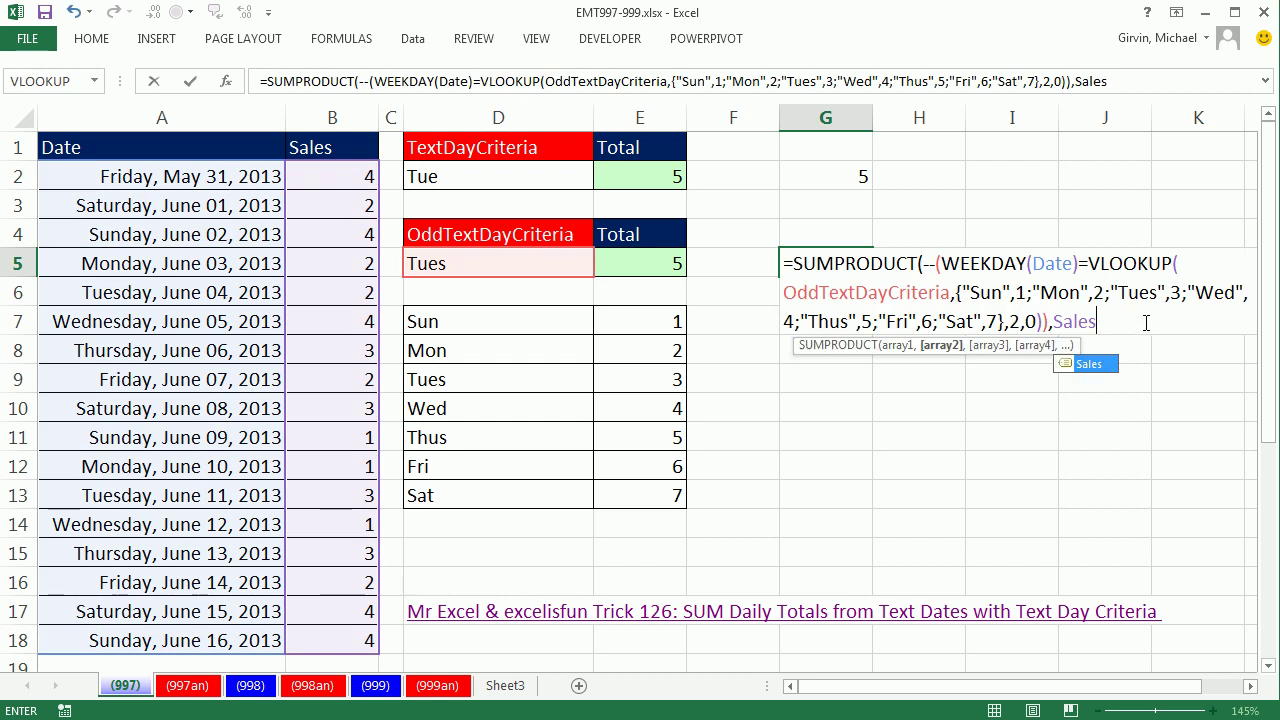
pyautogui.write(',')
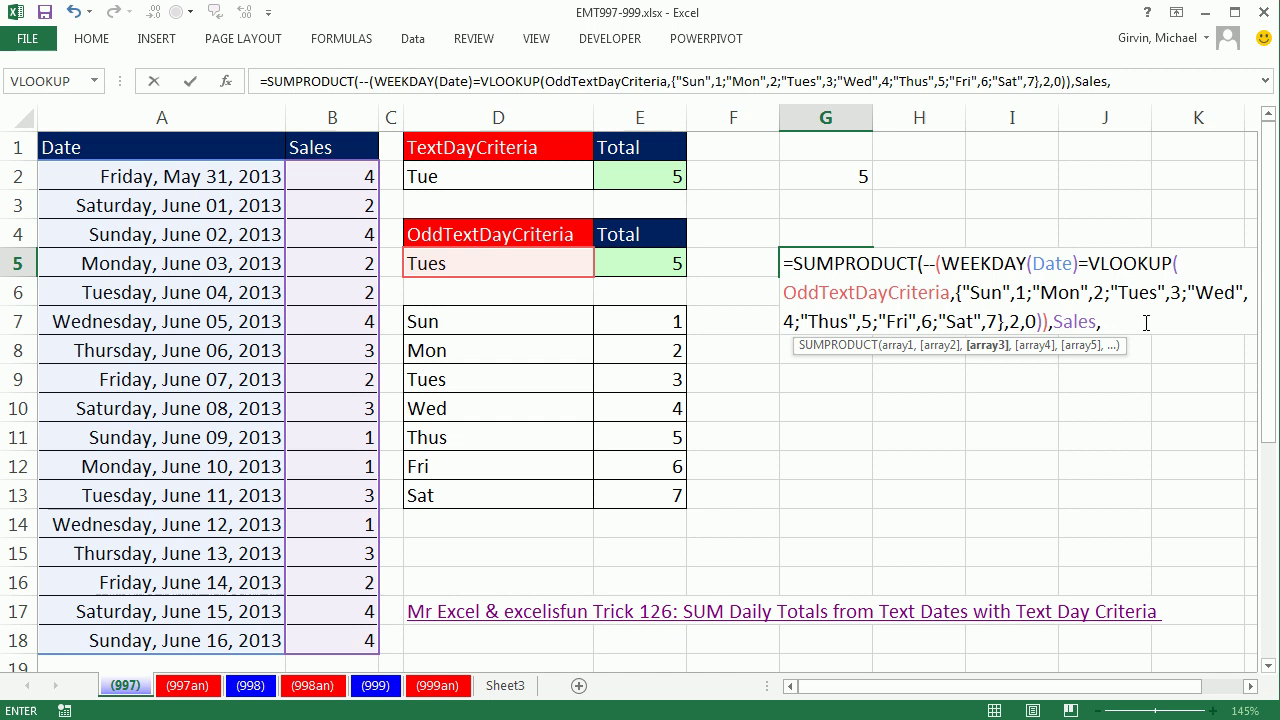
pyautogui.write('isb')
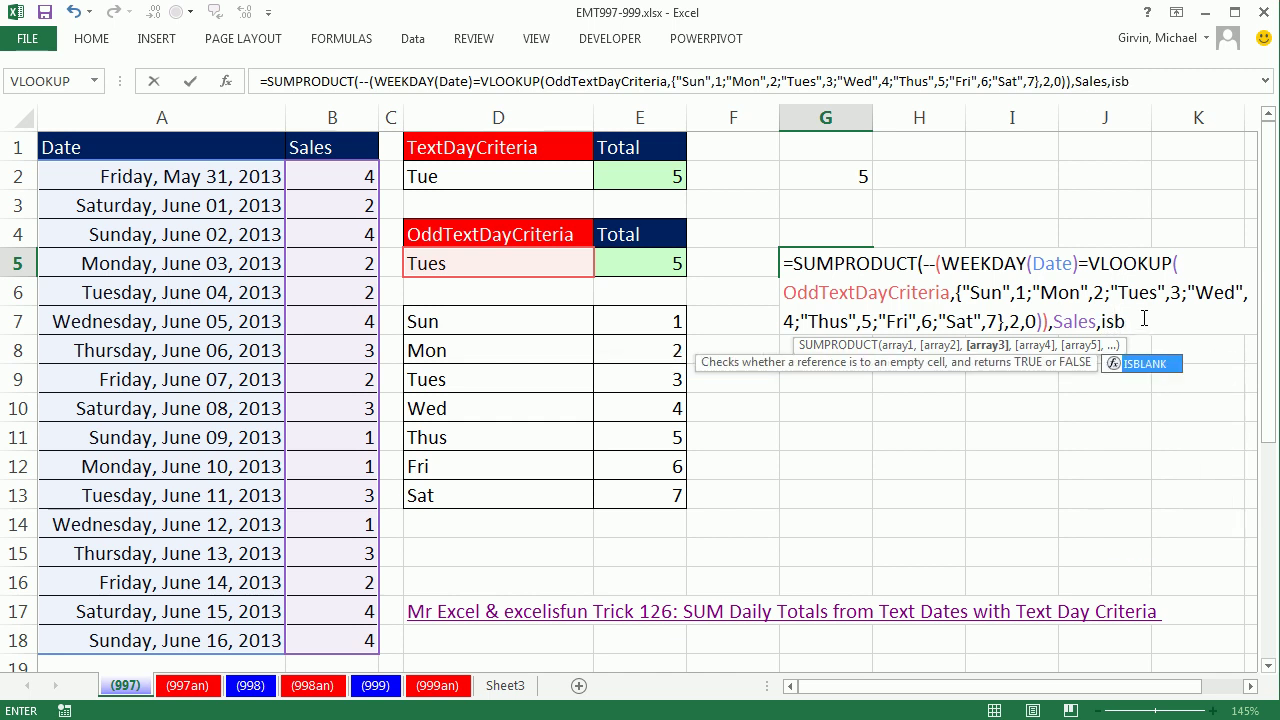
pyautogui.press('Tab')
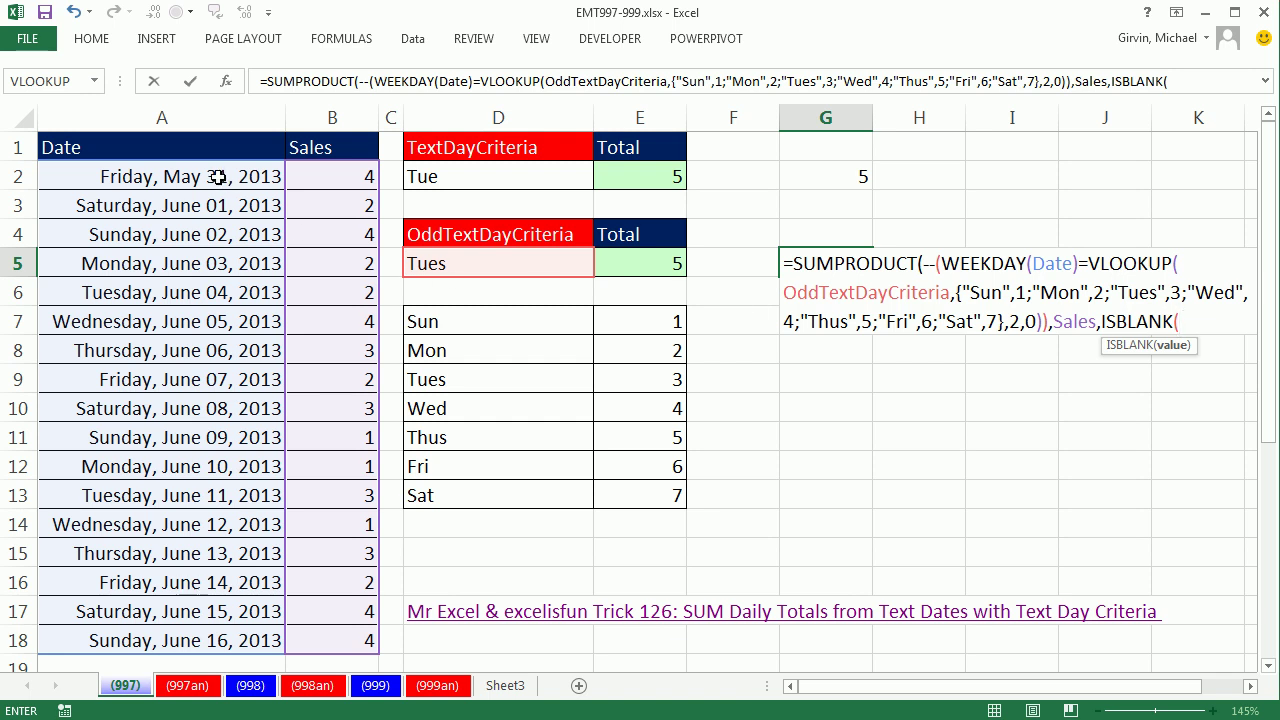
pyautogui.moveTo(209, 176); pyautogui.dragTo(252, 644)
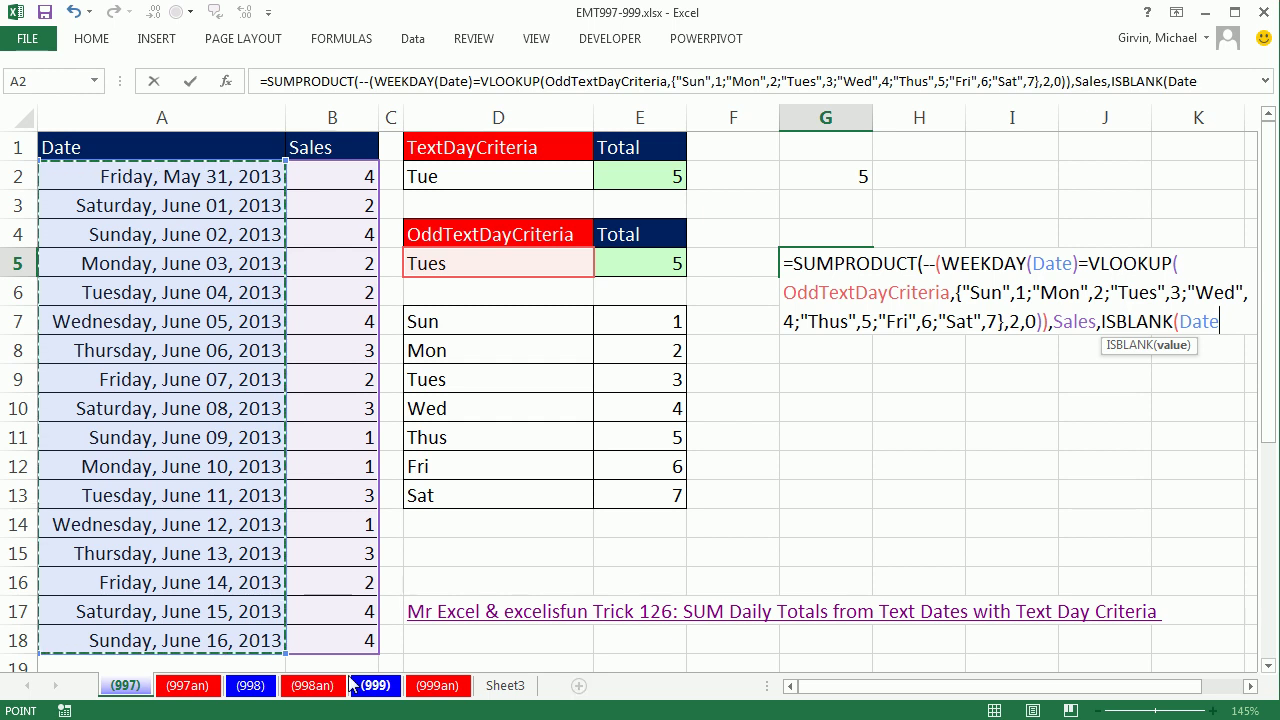
pyautogui.write(')')
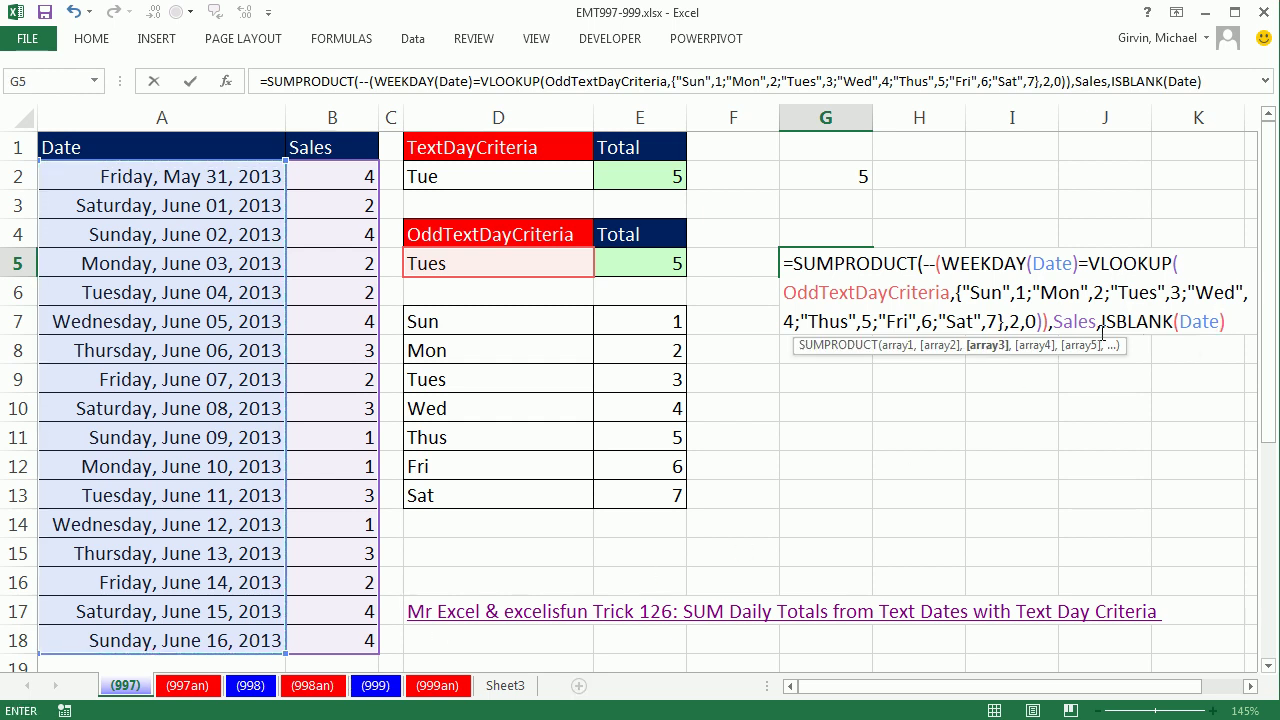
# Wrap the ISBLANK(Date) argument in G5's formula inside NOT()
pyautogui.press('F2')
pyautogui.click(988, 346)
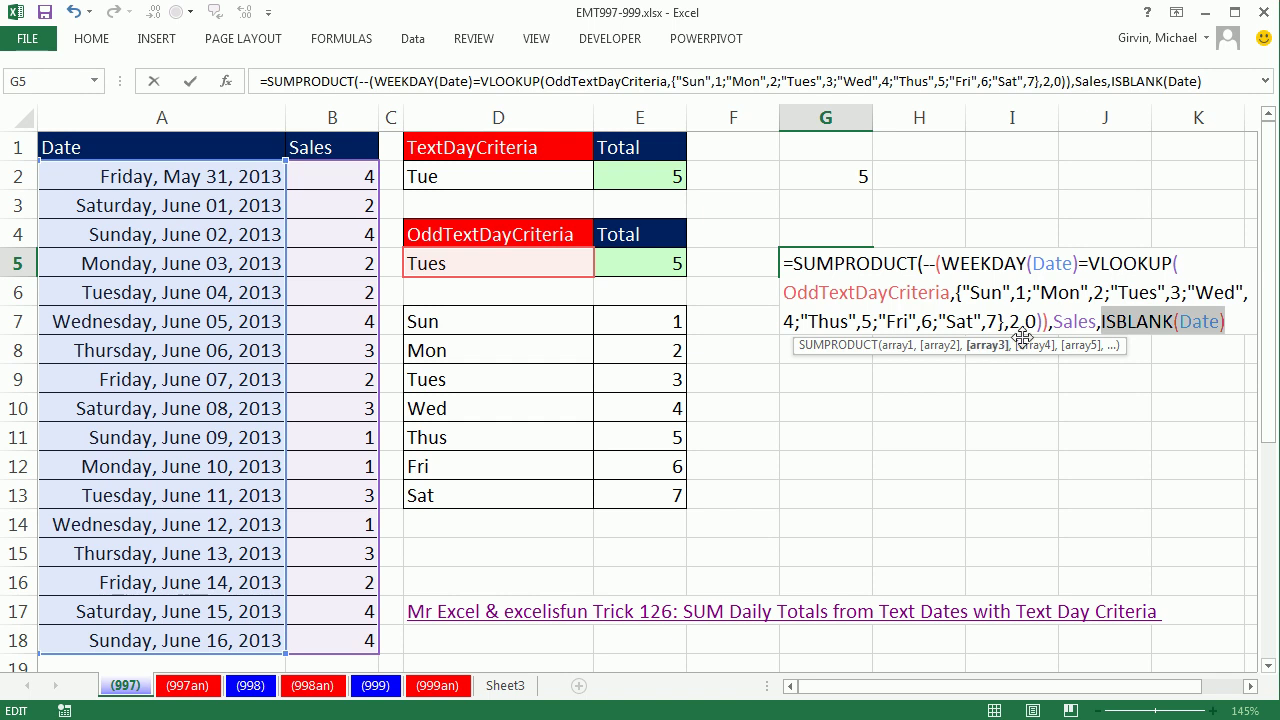
pyautogui.press('Left')
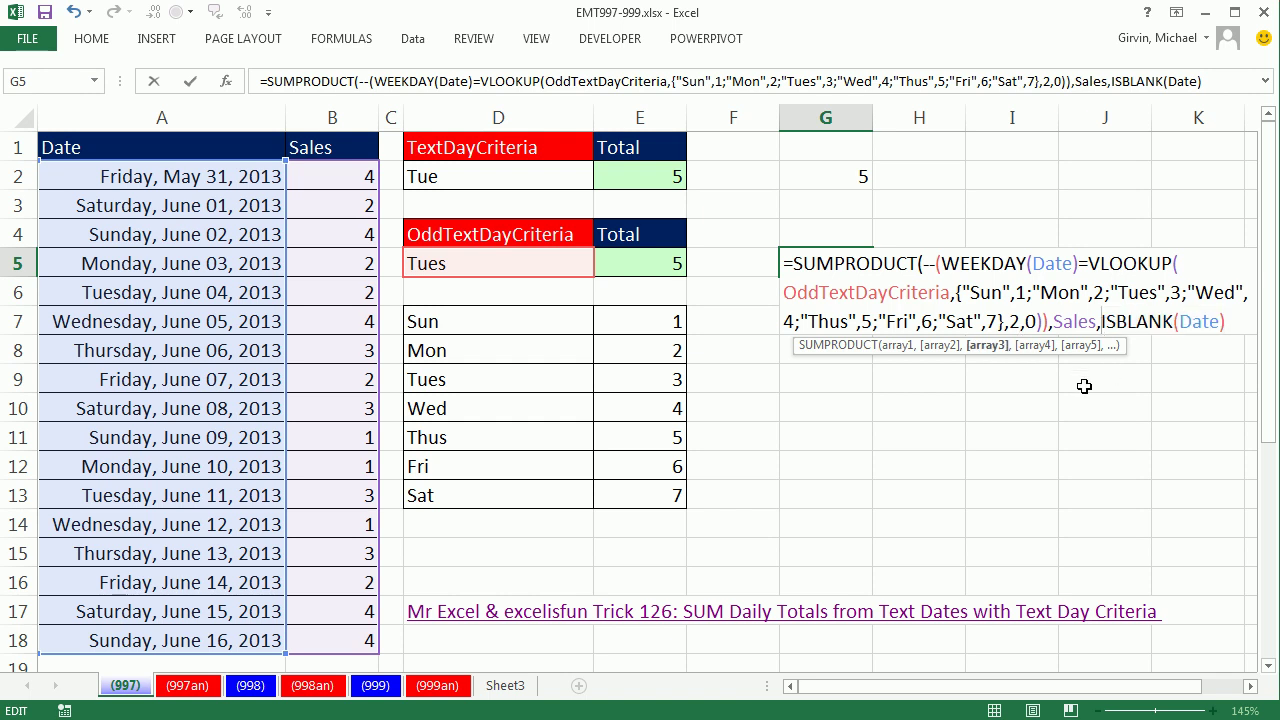
pyautogui.write('no')
pyautogui.press('Tab')
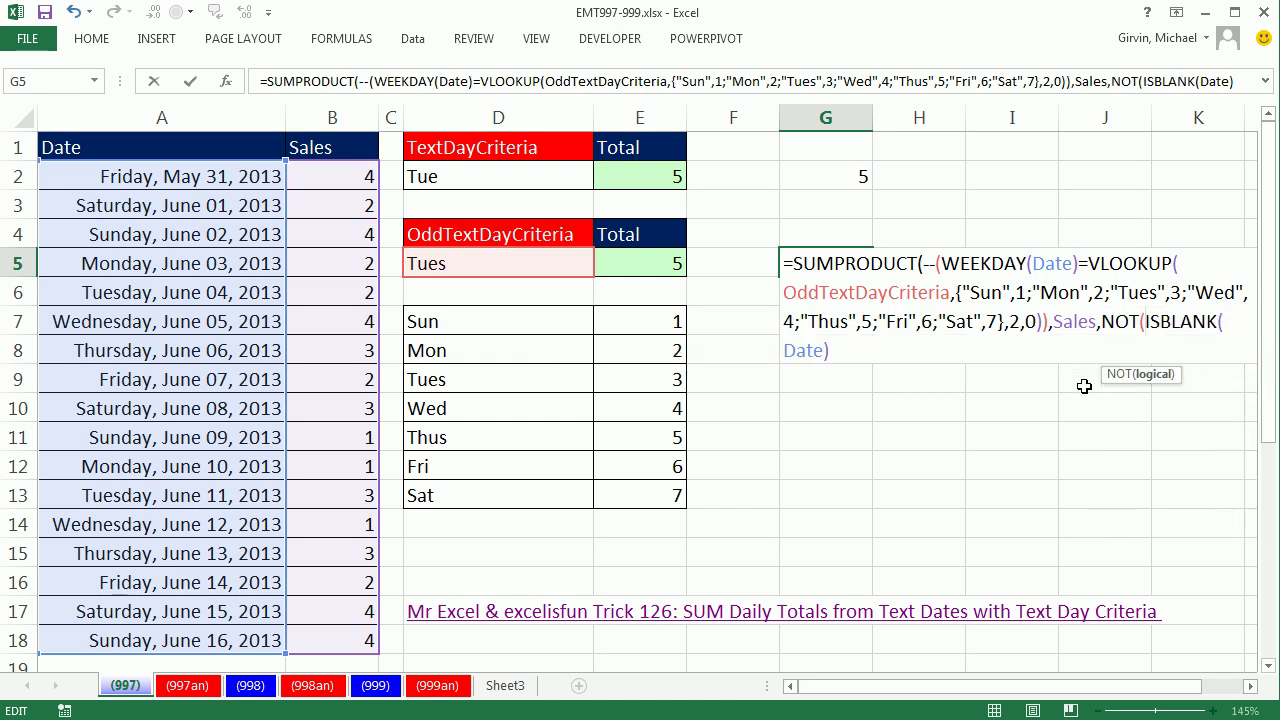
pyautogui.click(862, 352)
pyautogui.write(')')
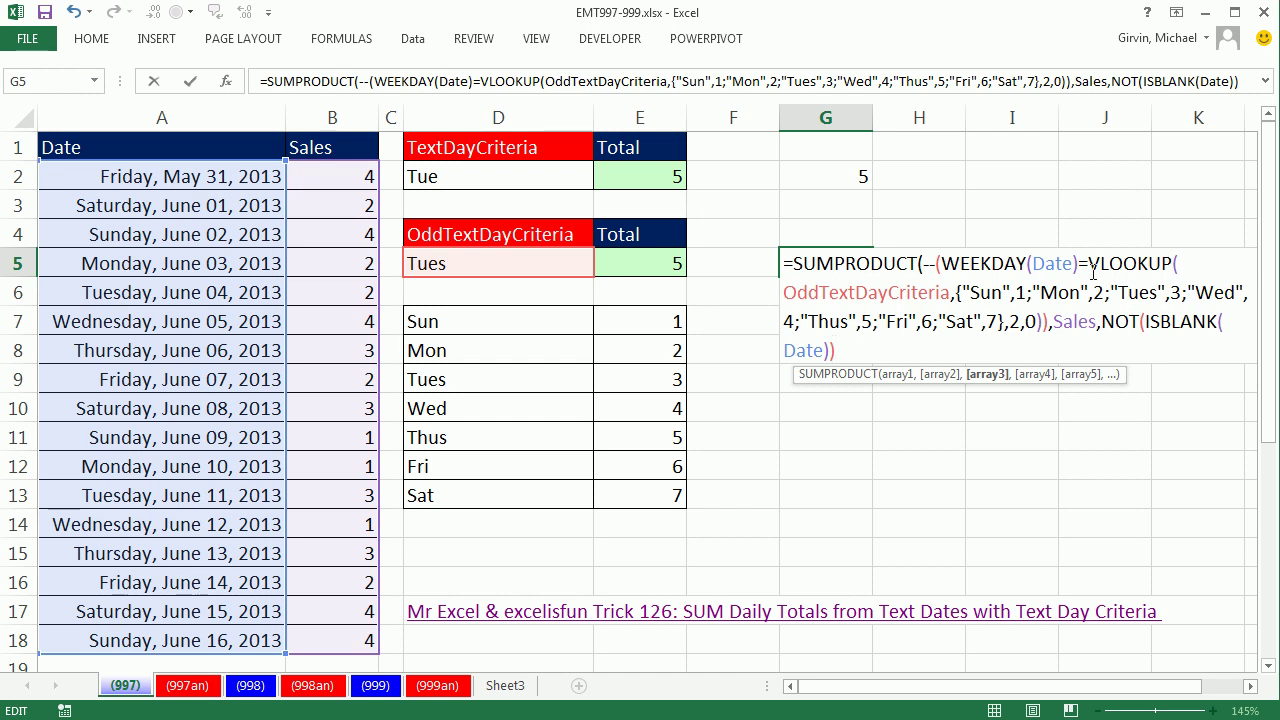
# Prefix the NOT check with --, remove the extra parenthesis, and enter the formula
pyautogui.click(1102, 322)
pyautogui.write('--(')
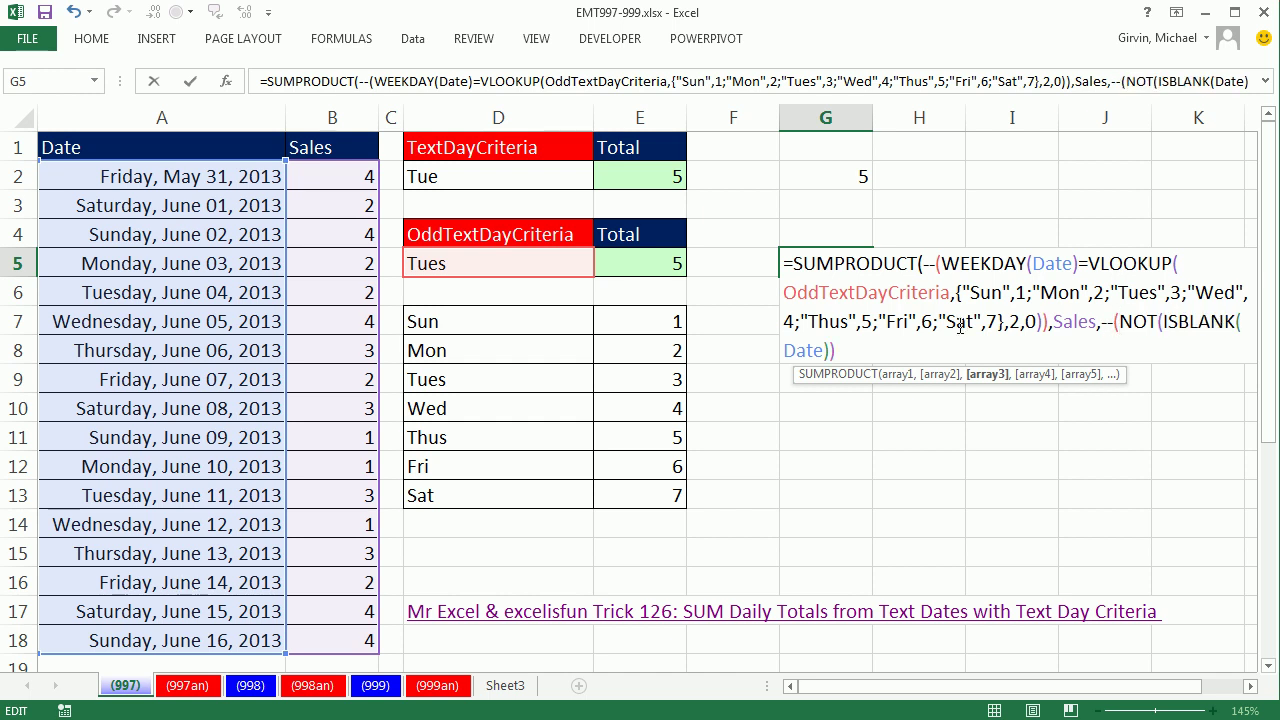
pyautogui.click(856, 354)
pyautogui.click(1121, 321)
pyautogui.press('BackSpace')
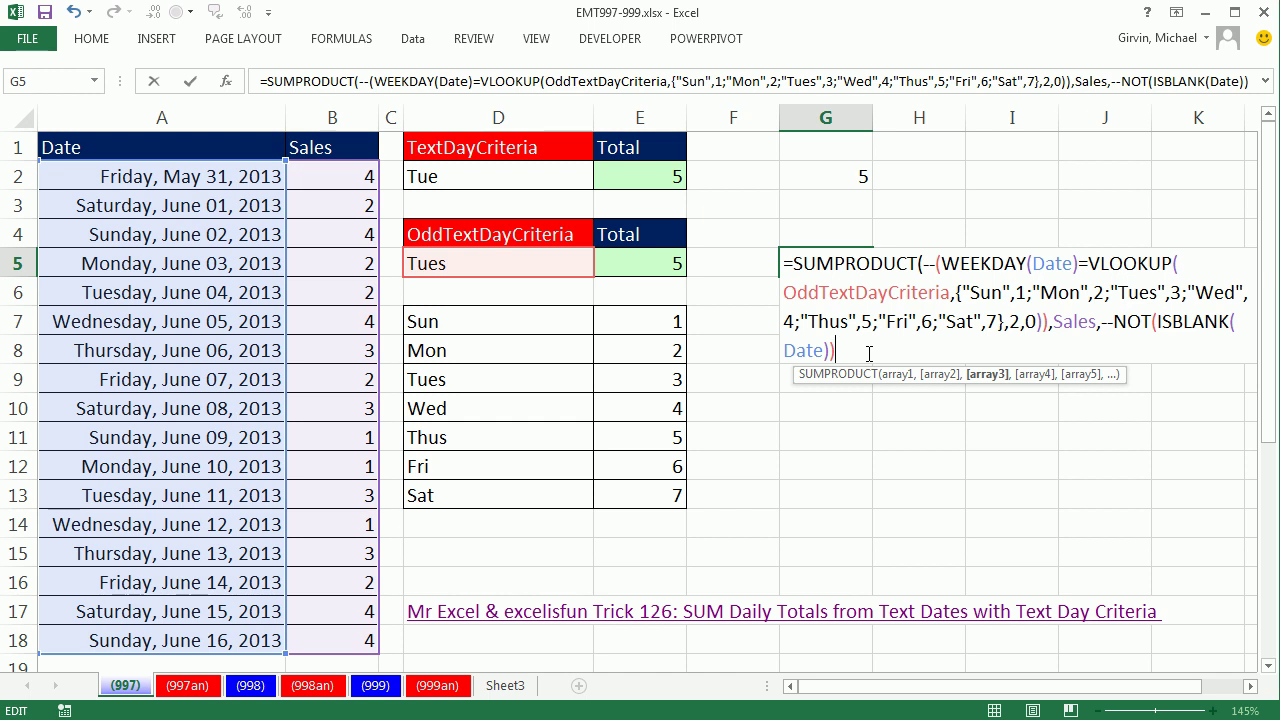
pyautogui.press('Return')
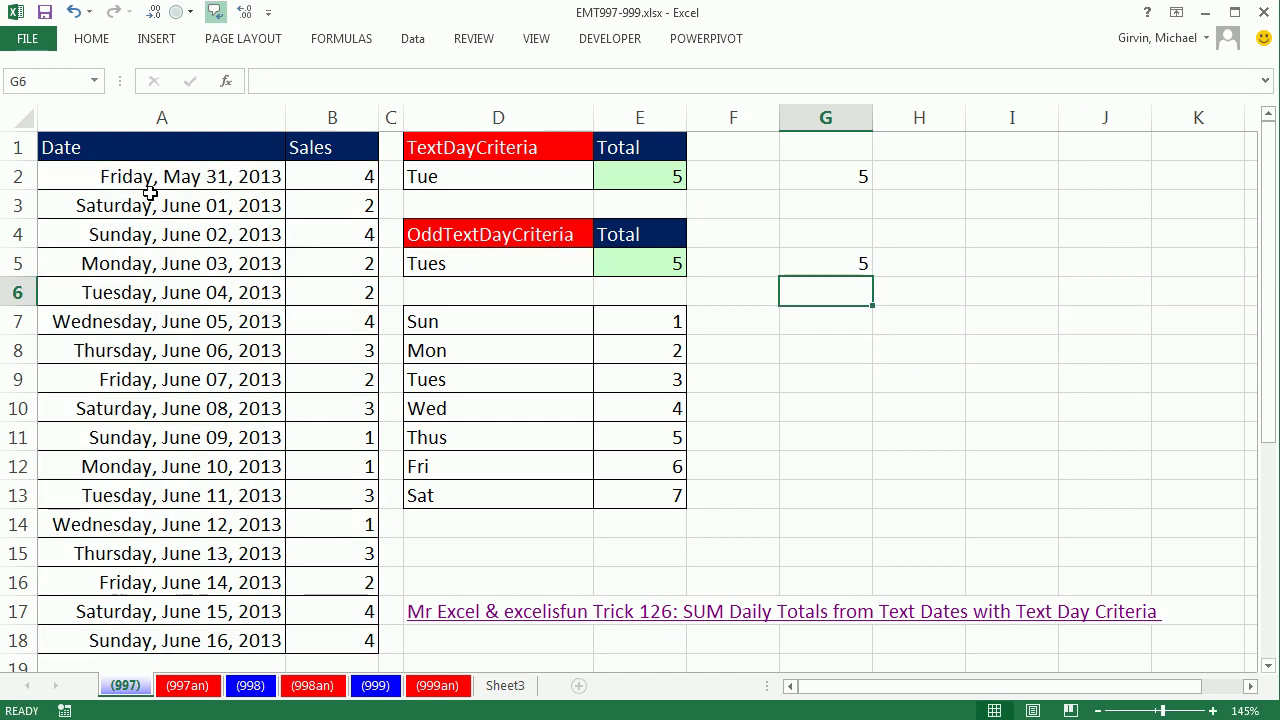
pyautogui.moveTo(142, 175); pyautogui.dragTo(190, 455)
pyautogui.press('Delete')
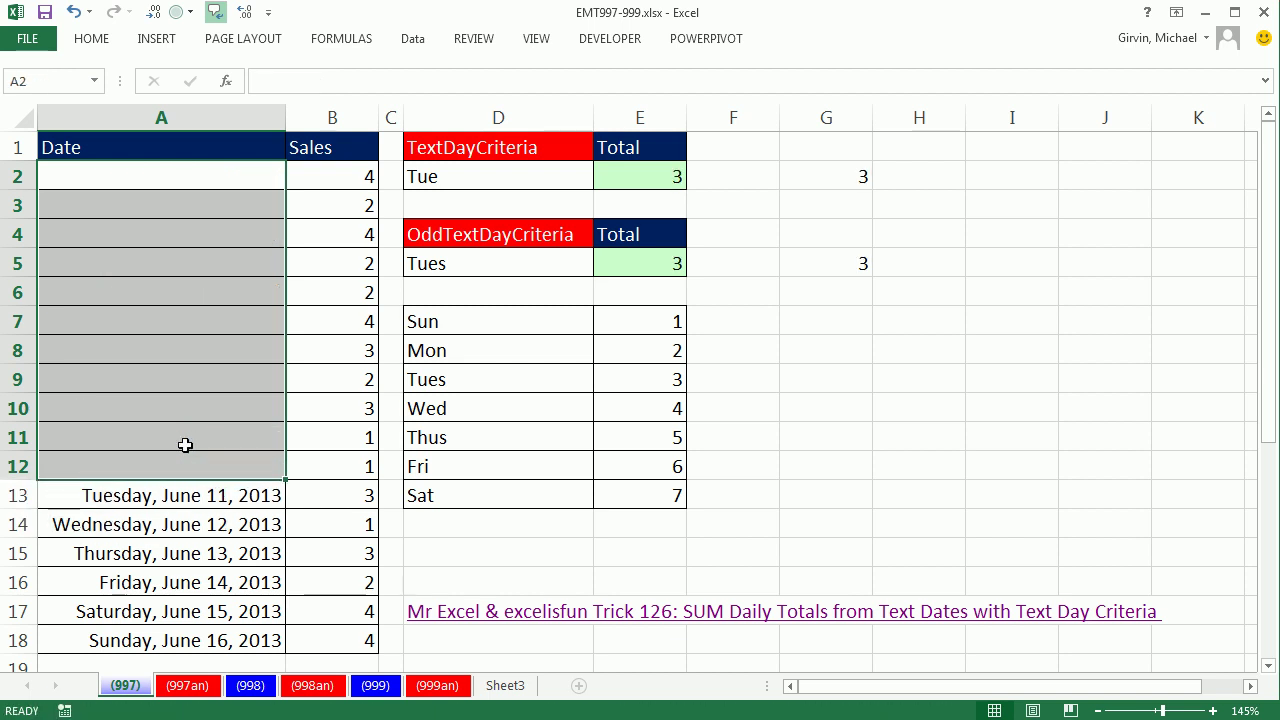
pyautogui.hotkey('ctrl', 'z')
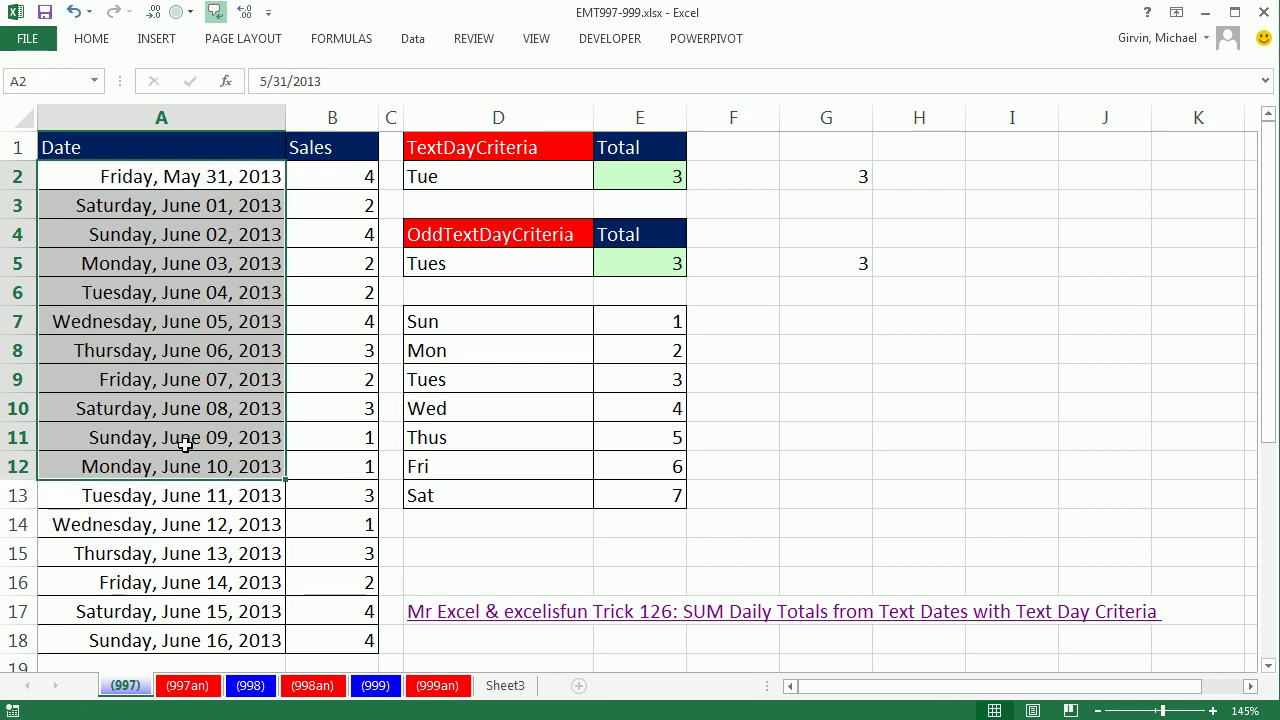
pyautogui.click(843, 374)
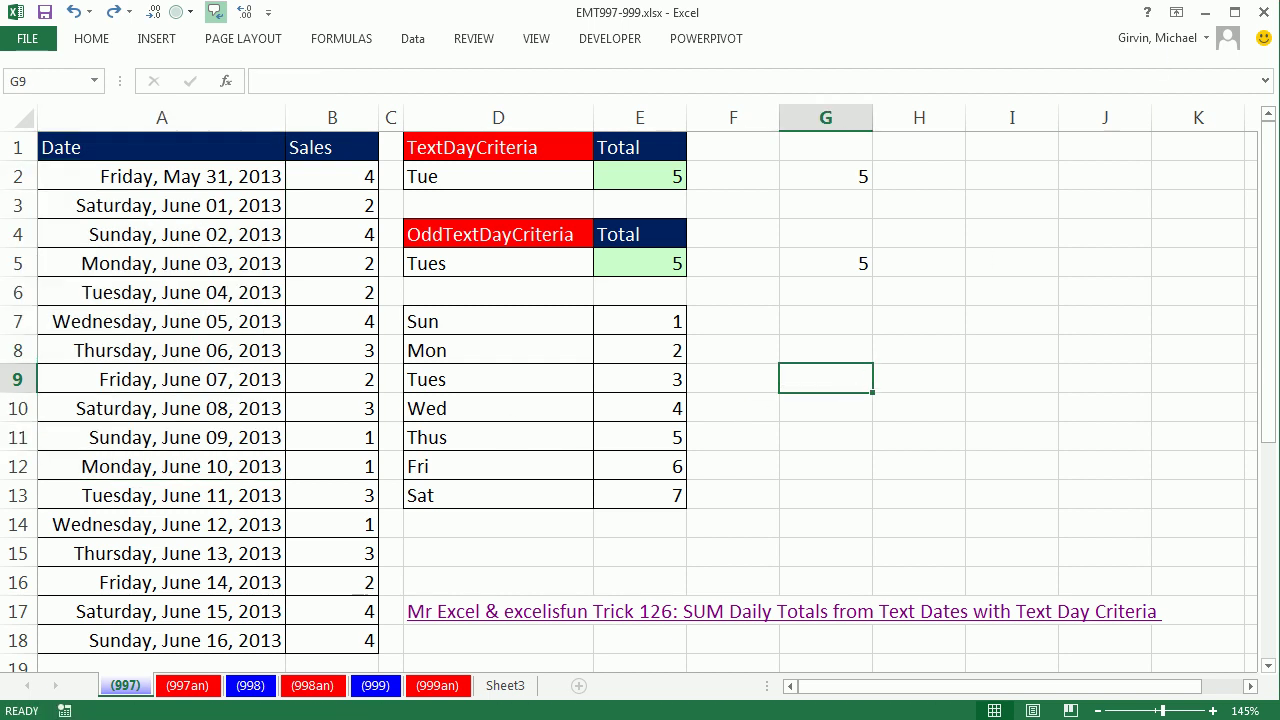